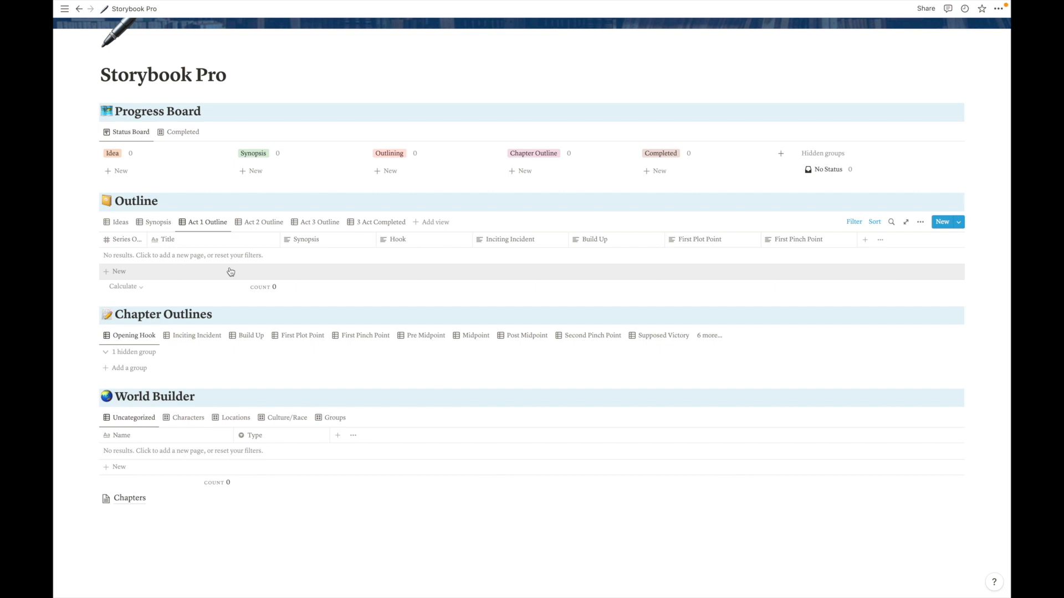
# - Add a card named "Of Wolves and Wizards" to the Idea group of the Progress Board
pyautogui.scroll(-1, 207, 363)
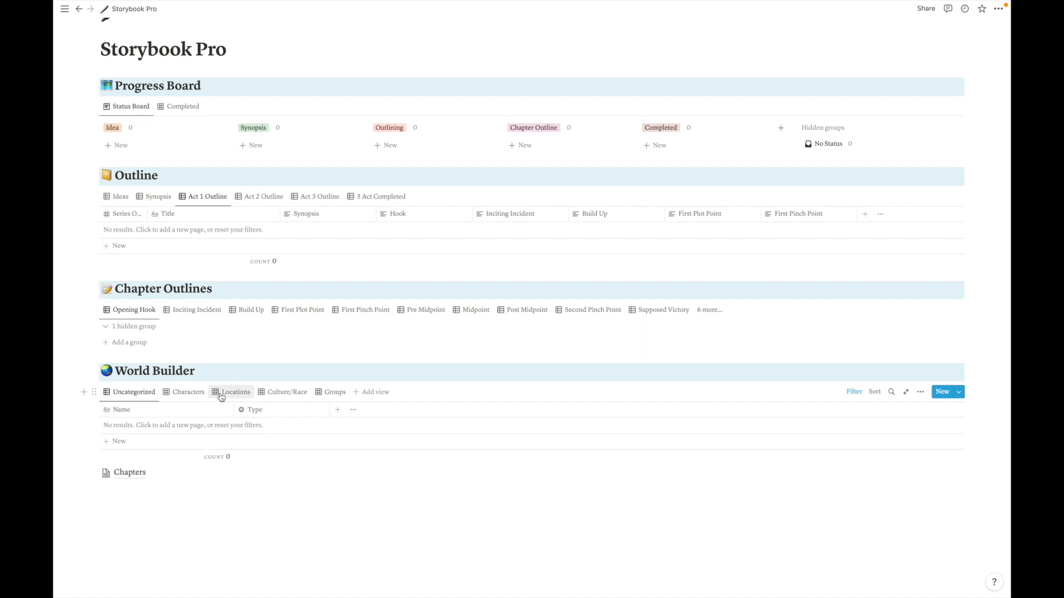
pyautogui.scroll(3, 221, 388)
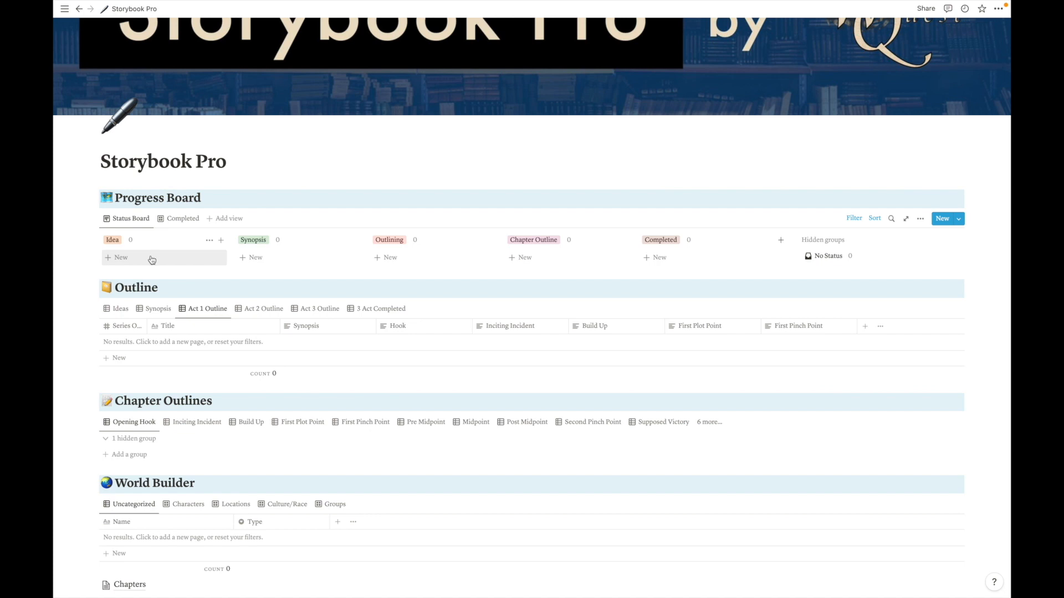
pyautogui.click(152, 259)
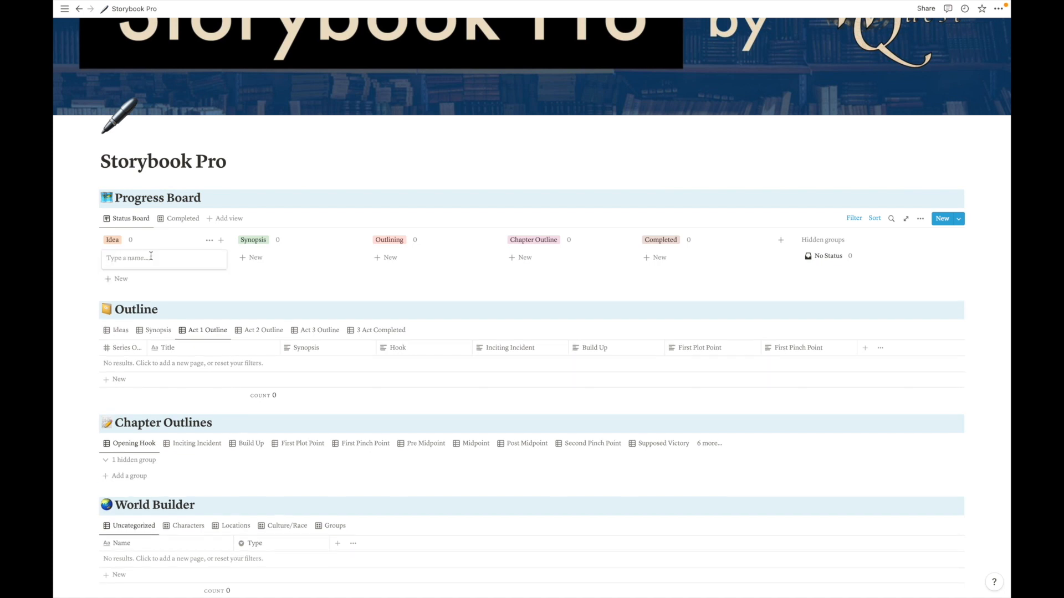
pyautogui.write('Of WOlves')
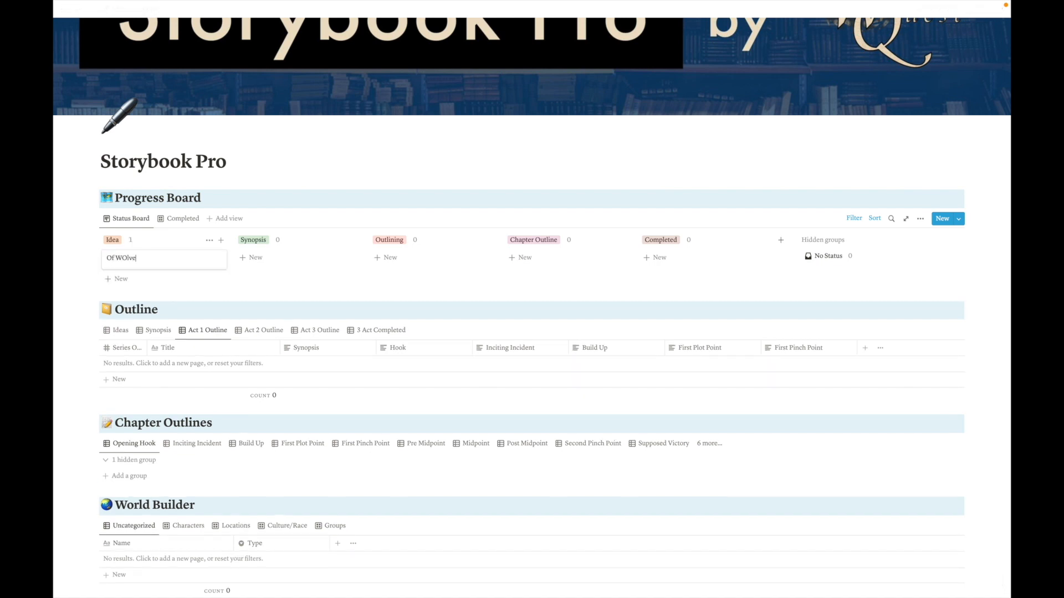
pyautogui.press('BackSpace')
pyautogui.press('BackSpace')
pyautogui.press('BackSpace')
pyautogui.press('BackSpace')
pyautogui.press('BackSpace')
pyautogui.write('olves and Wizards')
# - Add two more cards named "Book 2" and "Book 3" to the Idea group of the Progress Board
pyautogui.click(131, 284)
pyautogui.write('Book')
pyautogui.press('Escape')
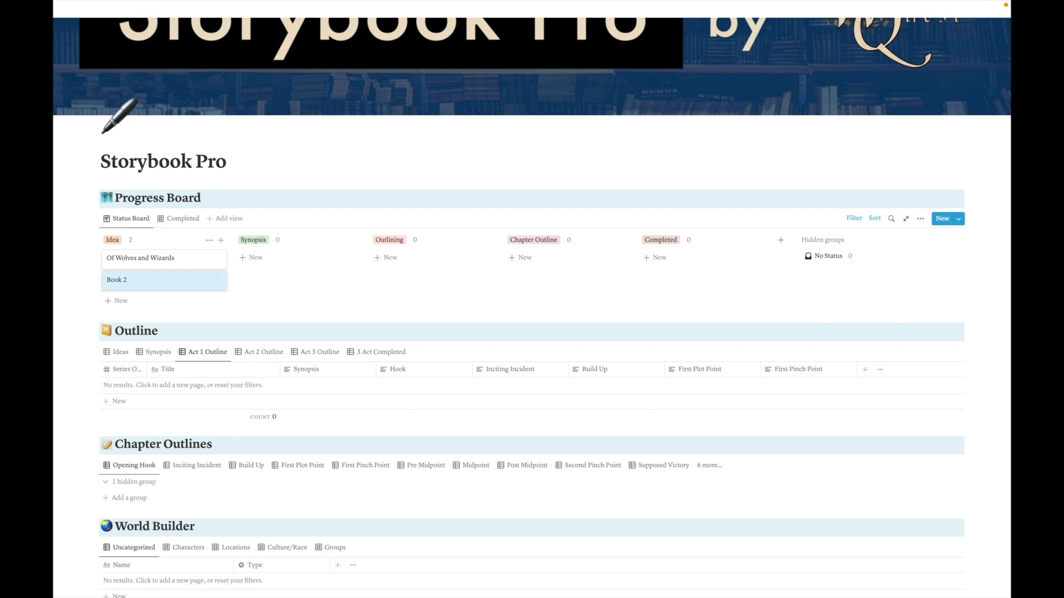
pyautogui.click(117, 301)
pyautogui.write('Book 3')
# - Show the Ideas view of the Outline database
pyautogui.scroll(-1, 283, 311)
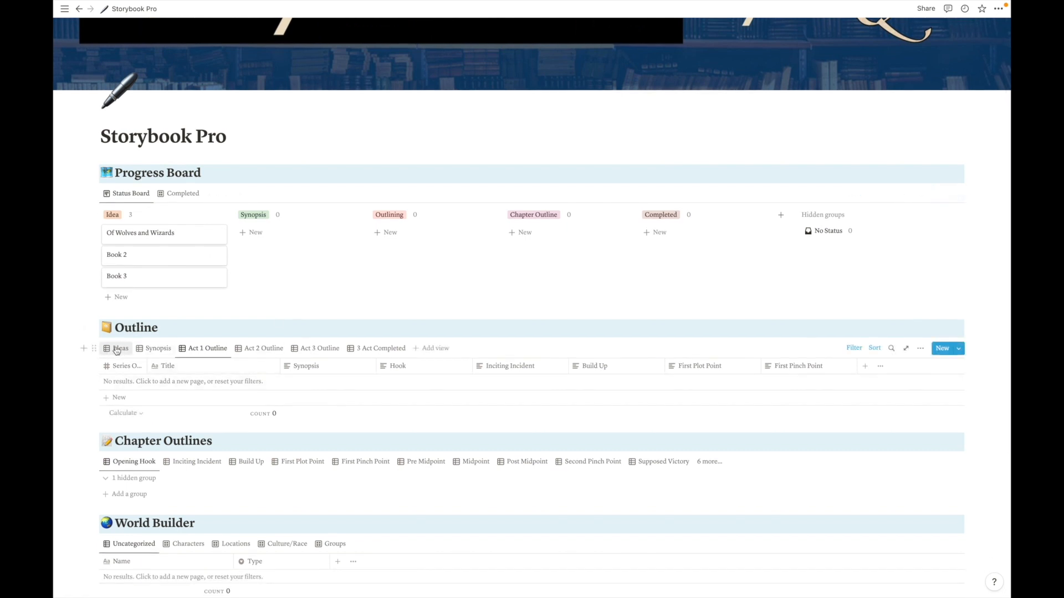
pyautogui.scroll(-3, 118, 352)
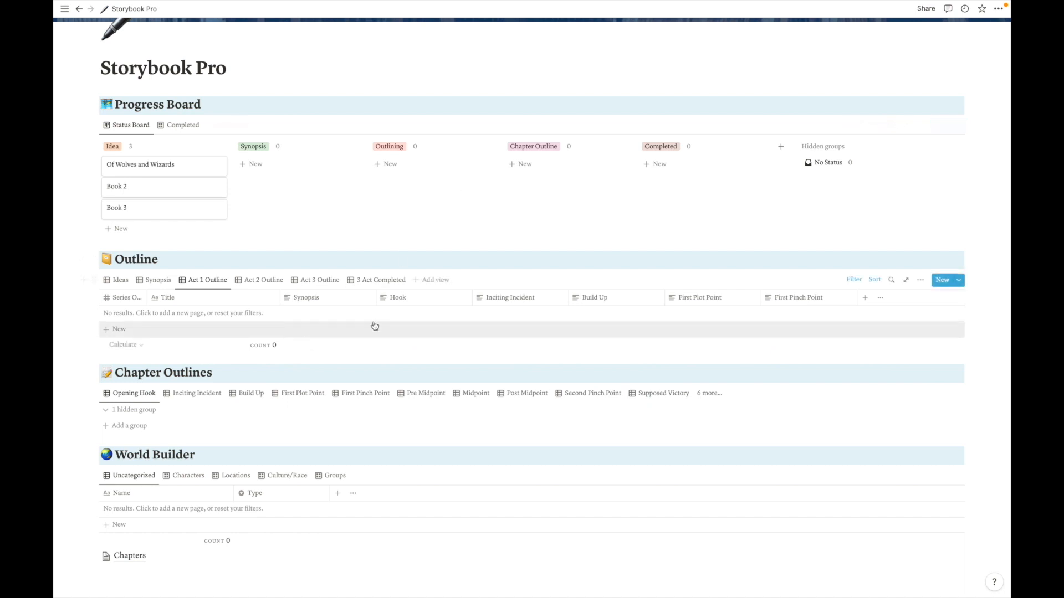
pyautogui.click(118, 280)
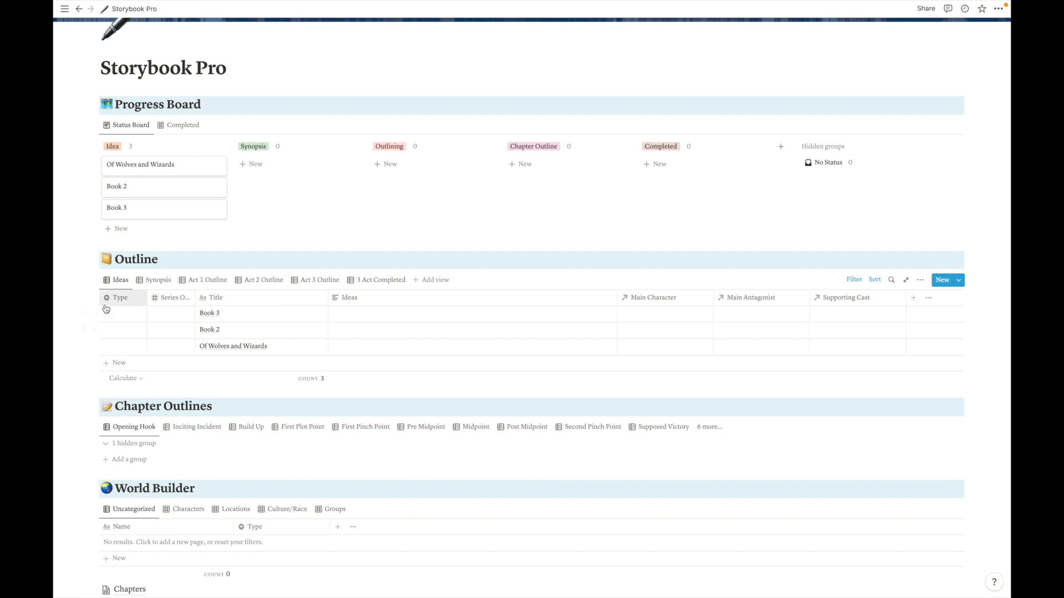
# - Examine the filter and sort settings of the Outline's Ideas view, including the Series Order sort
pyautogui.scroll(-1, 106, 302)
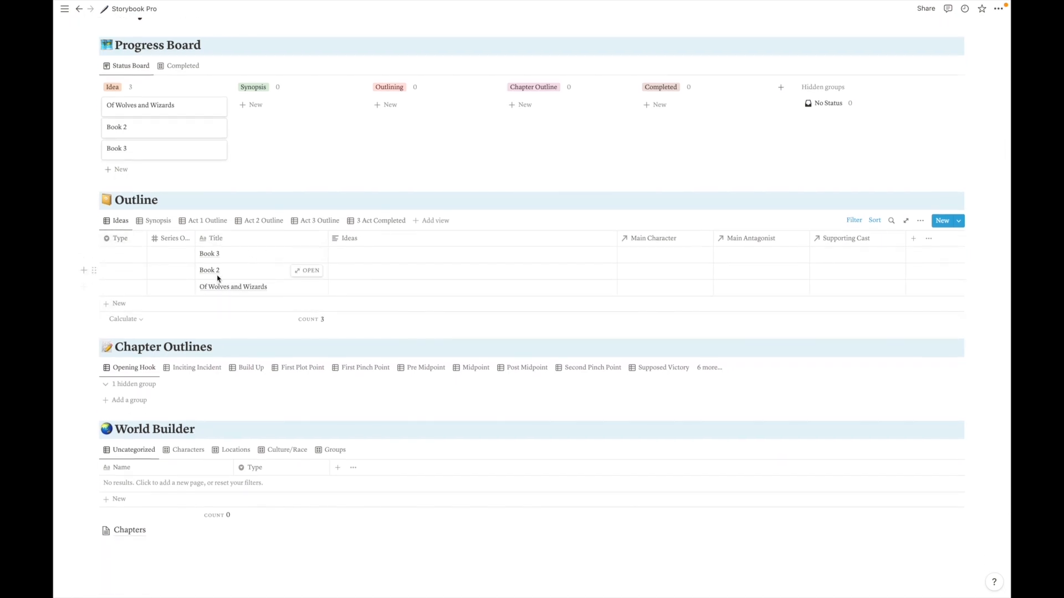
pyautogui.click(854, 220)
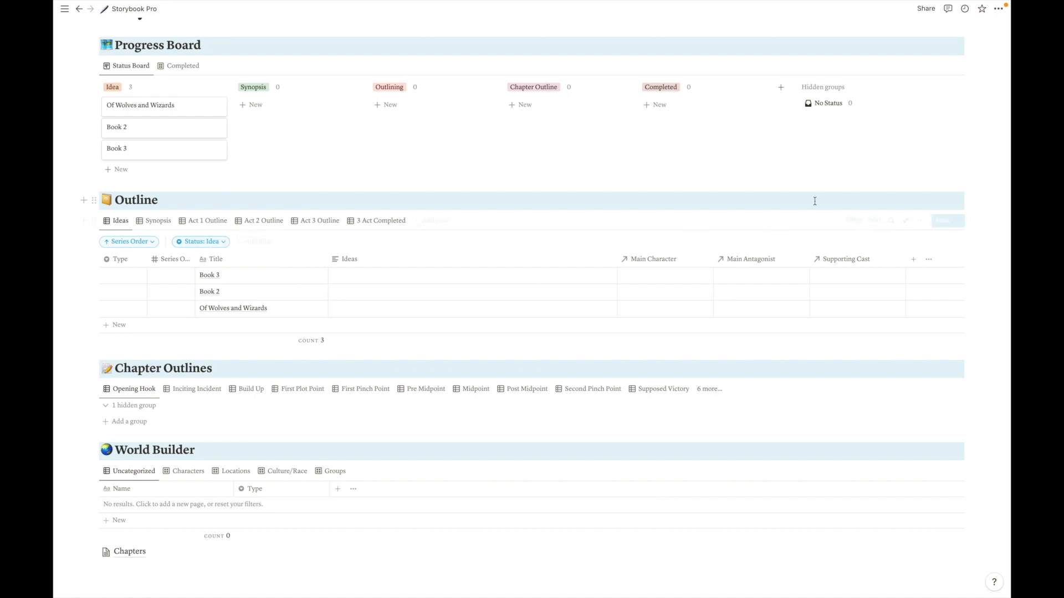
pyautogui.click(853, 220)
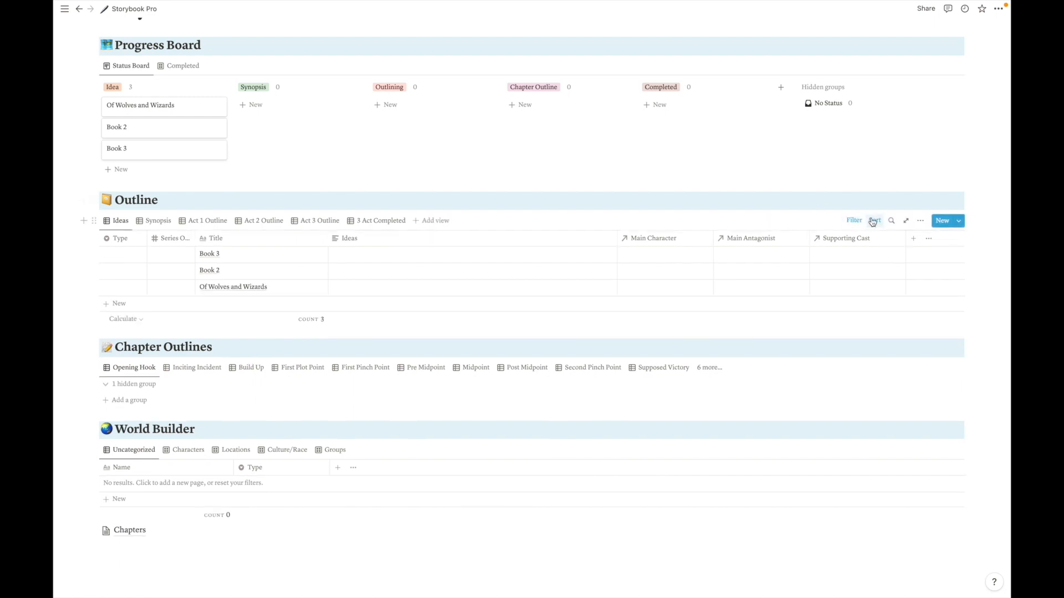
pyautogui.click(873, 220)
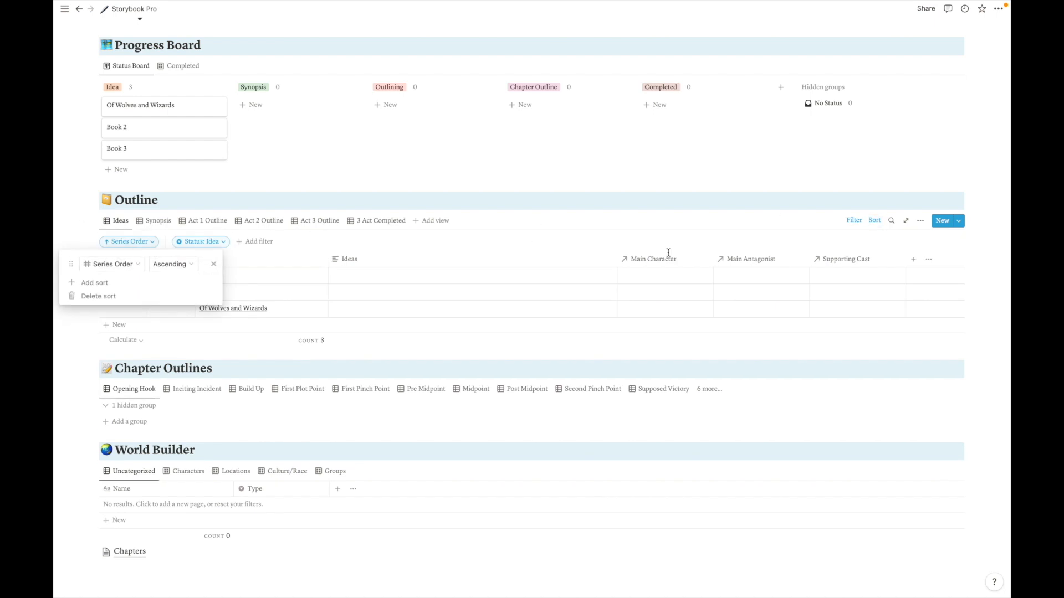
pyautogui.click(873, 221)
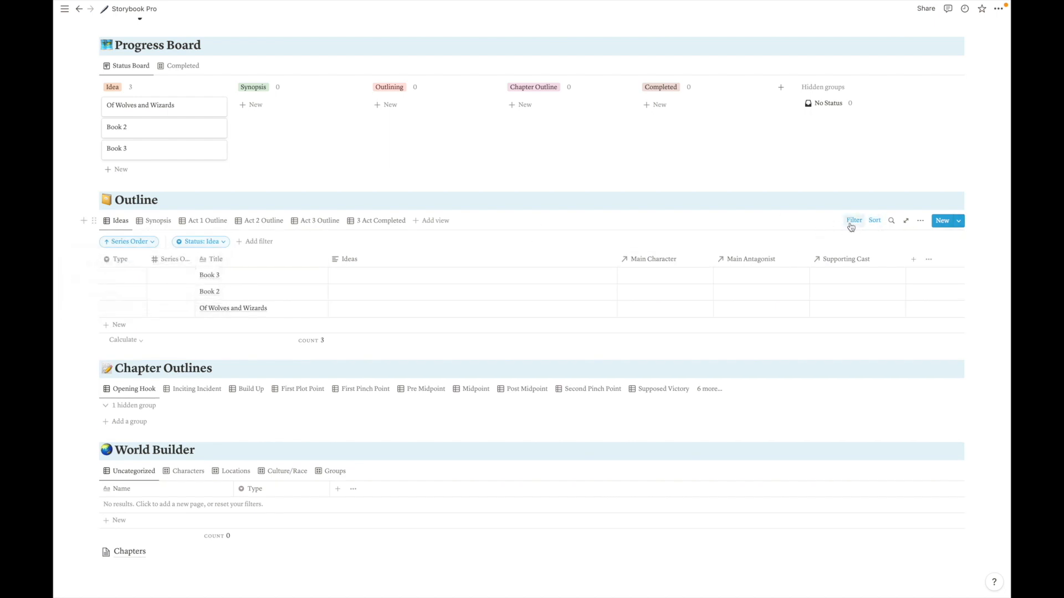
pyautogui.click(851, 224)
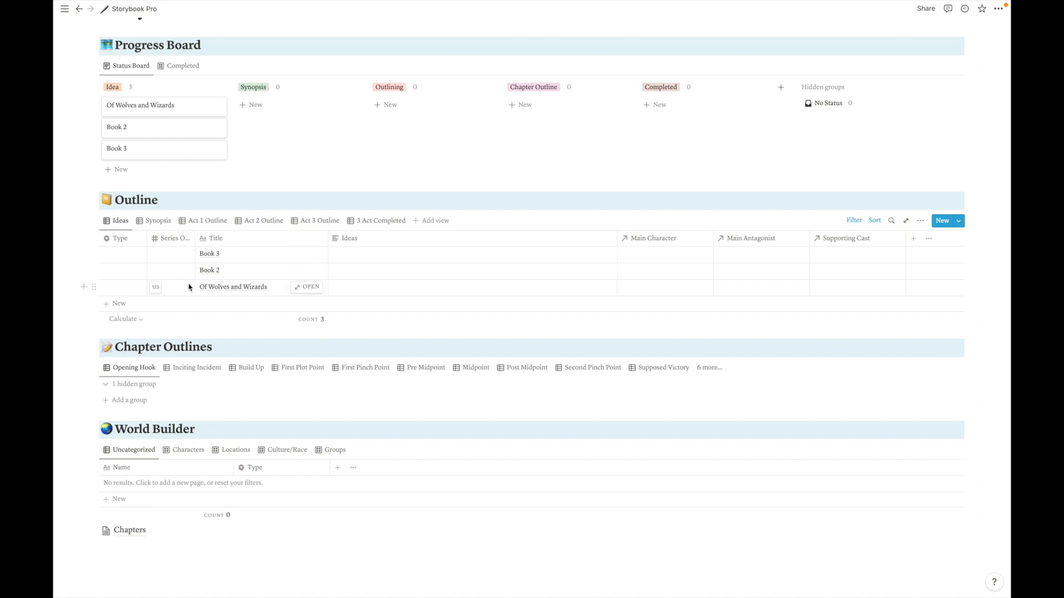
# - Set the Type of all three books in the Outline's Ideas view to Novel
pyautogui.scroll(3, 266, 277)
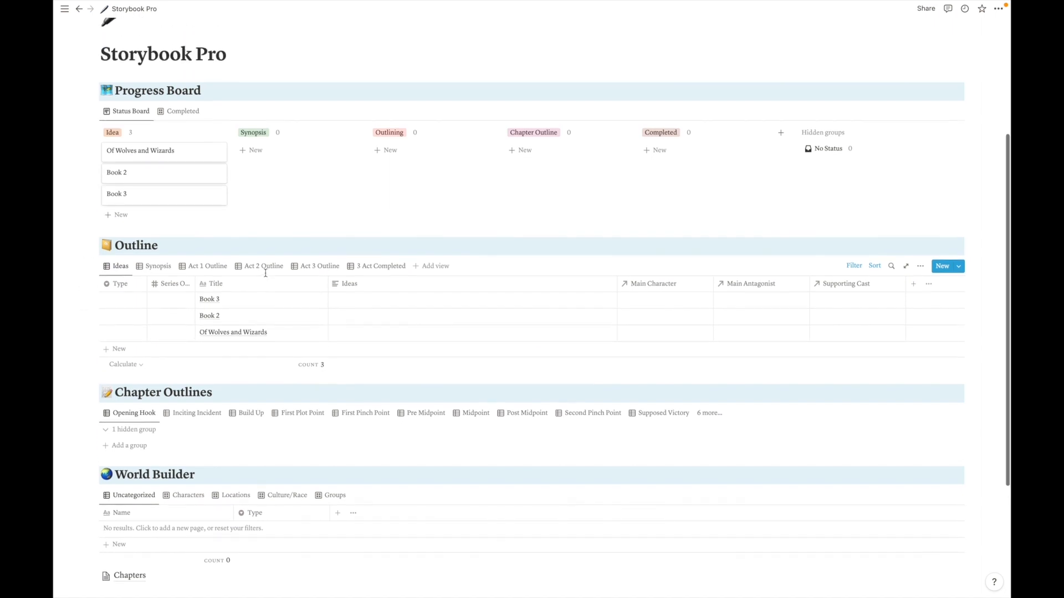
pyautogui.scroll(3, 284, 282)
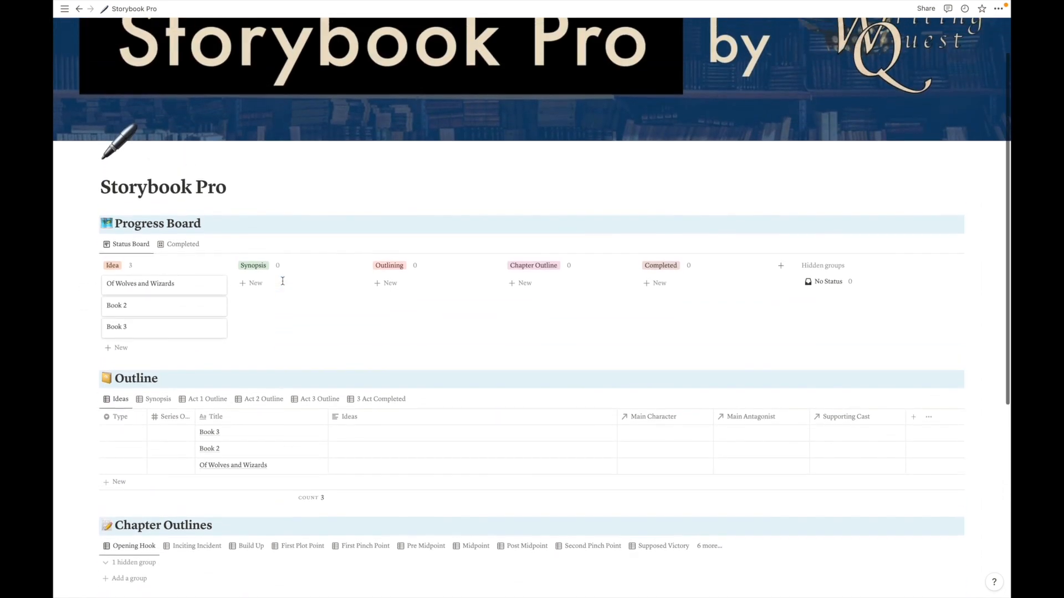
pyautogui.scroll(1, 292, 306)
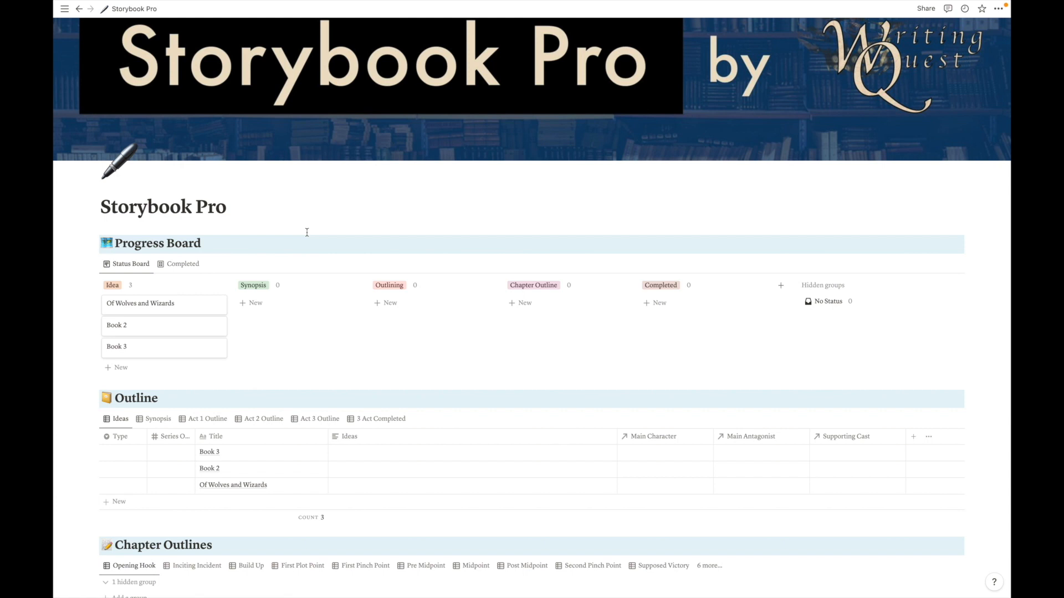
pyautogui.scroll(-3, 307, 232)
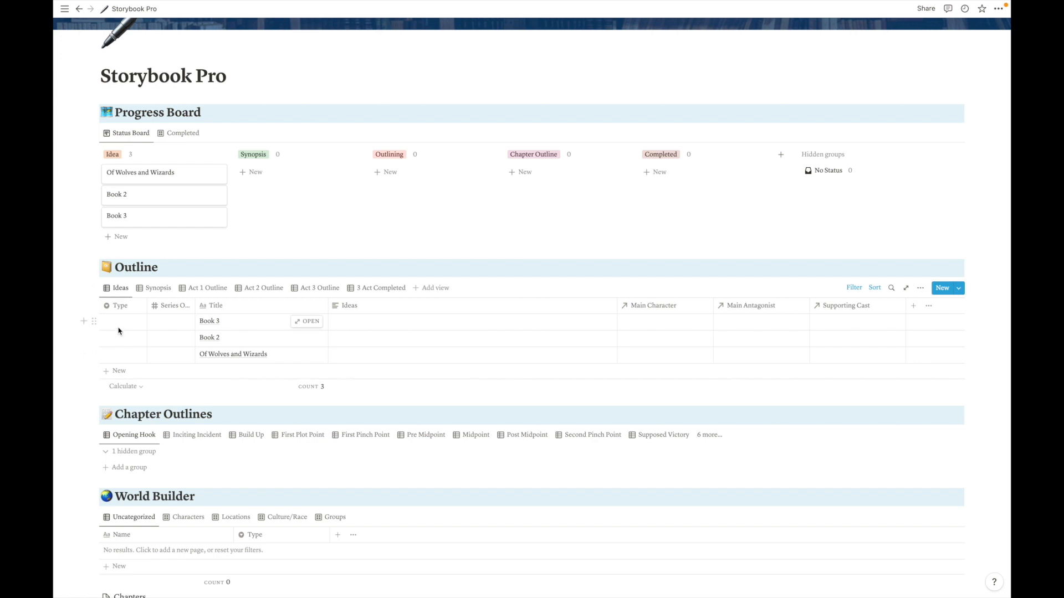
pyautogui.click(119, 355)
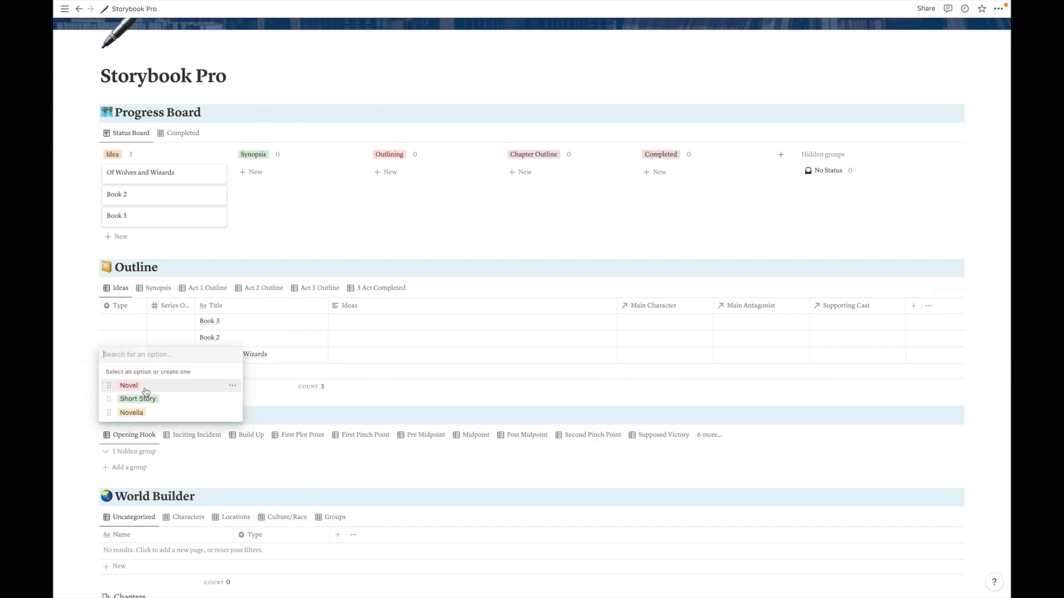
pyautogui.click(146, 392)
pyautogui.click(127, 337)
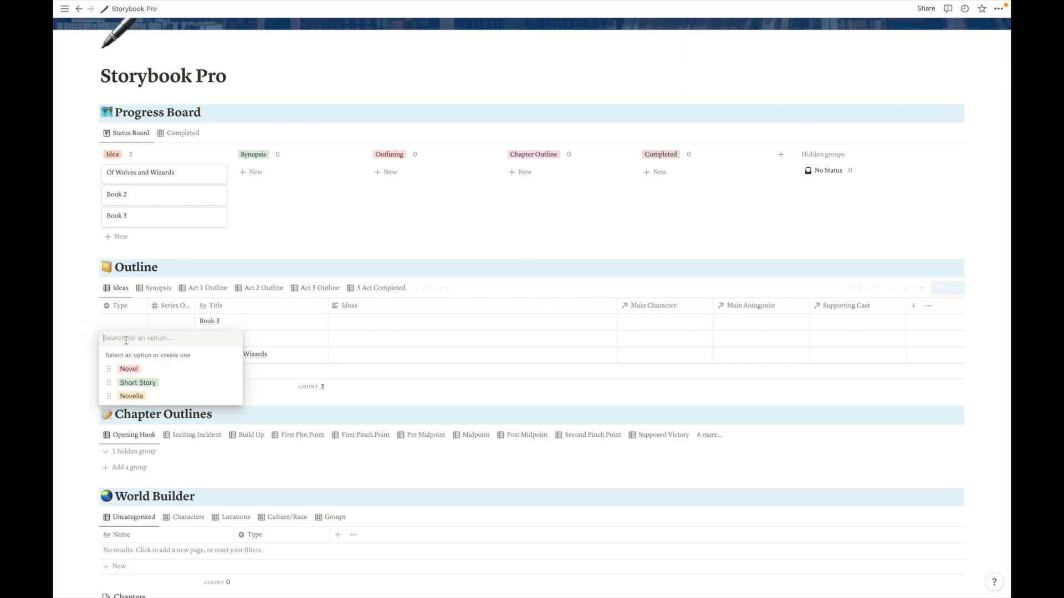
pyautogui.click(140, 369)
pyautogui.click(127, 322)
pyautogui.click(142, 351)
# - Set the Series Order to 1 for Of Wolves and Wizards, 2 for Book 2 and 3 for Book 3
pyautogui.click(174, 354)
pyautogui.write('1')
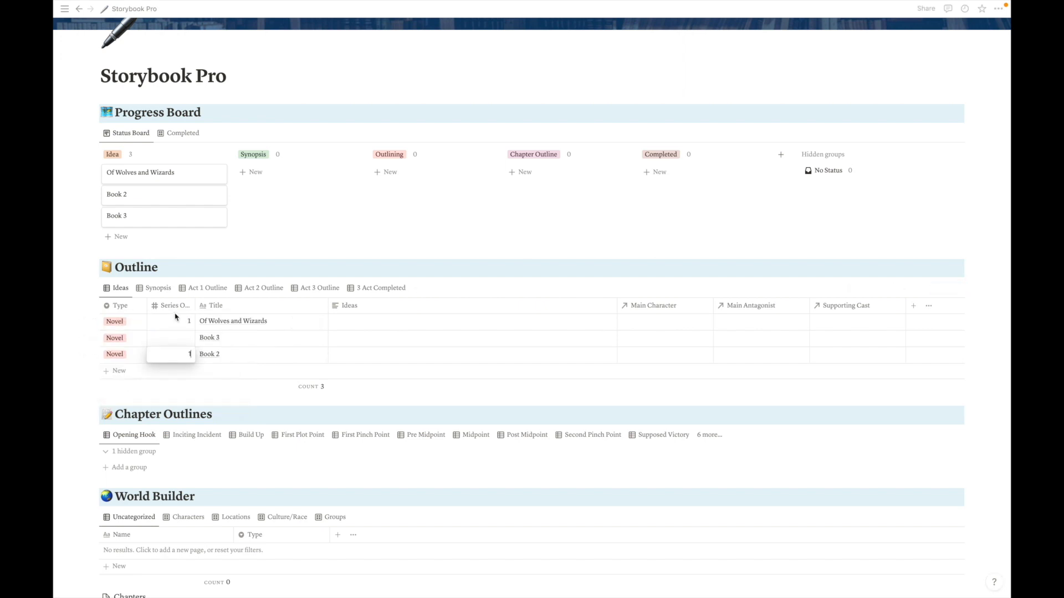
pyautogui.click(181, 337)
pyautogui.write('3')
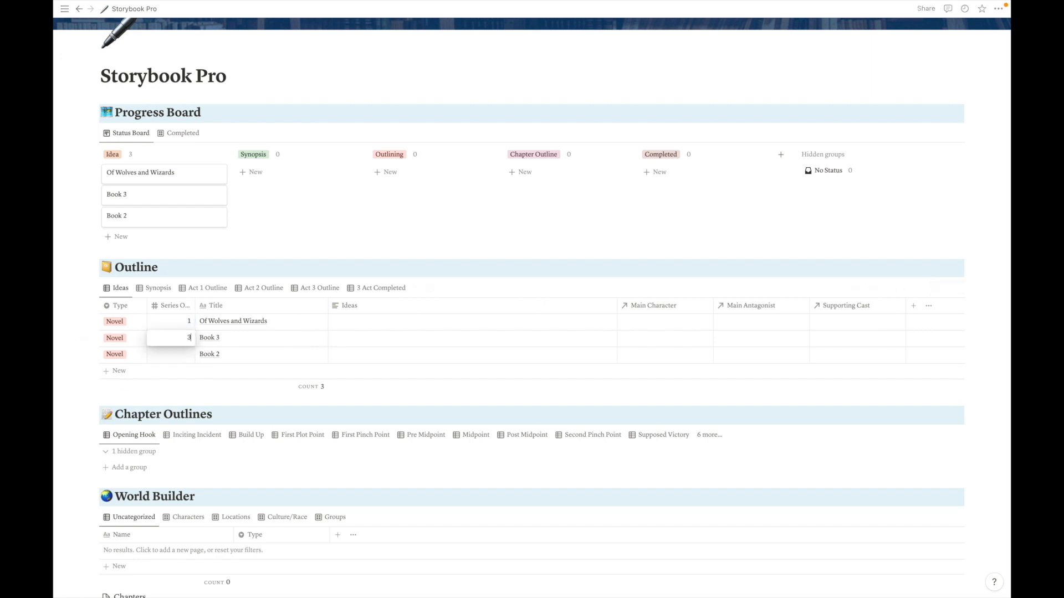
pyautogui.click(185, 354)
pyautogui.write('2')
pyautogui.click(250, 357)
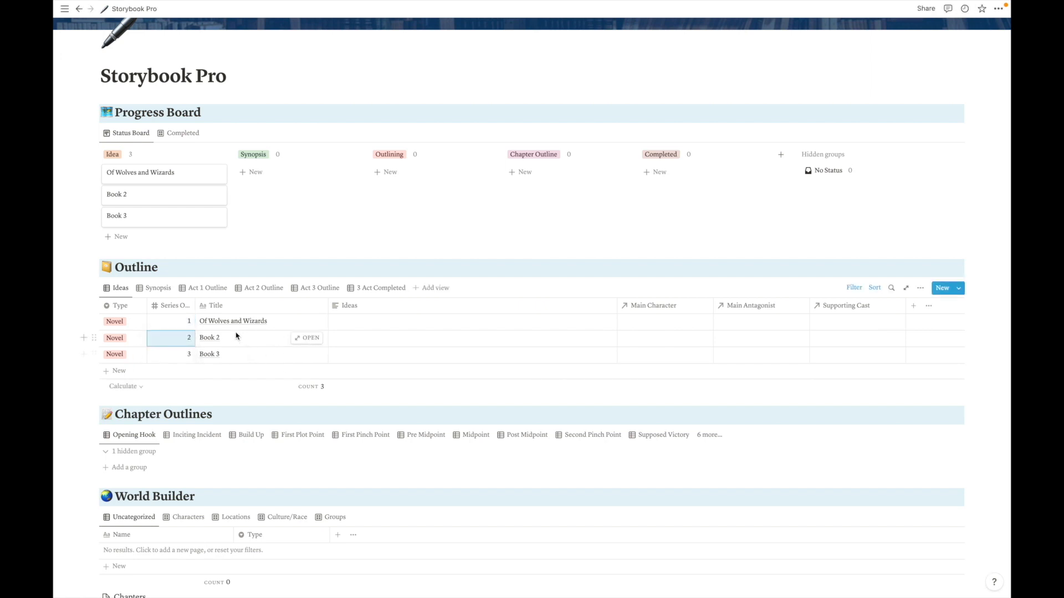
# - Enter the ideas "- Wolves are in this book" and "- Rho is the main Character" on separate lines for Of Wolves and Wizards
pyautogui.scroll(-1, 327, 351)
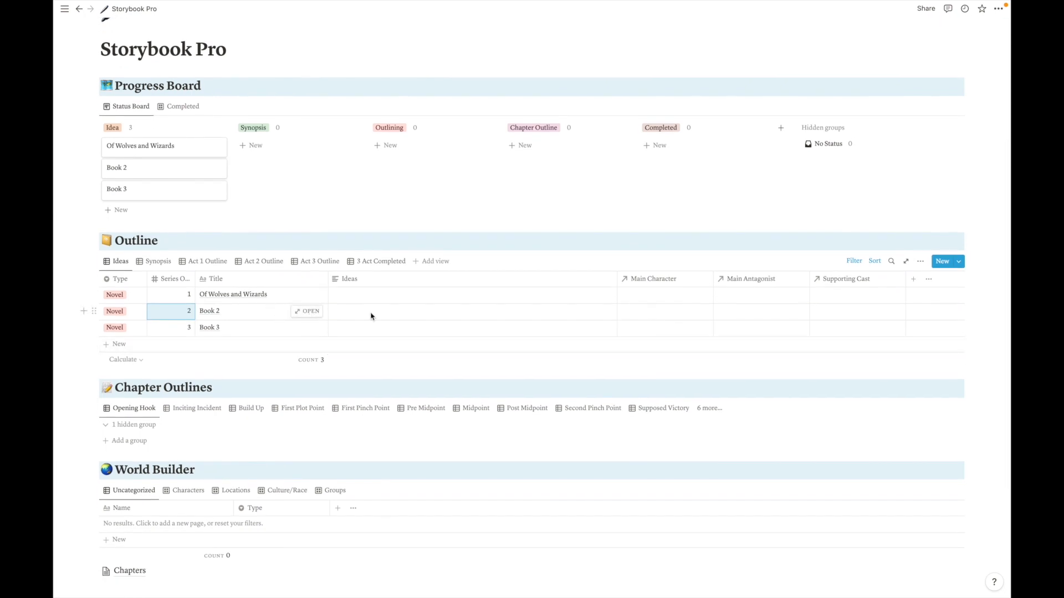
pyautogui.click(357, 294)
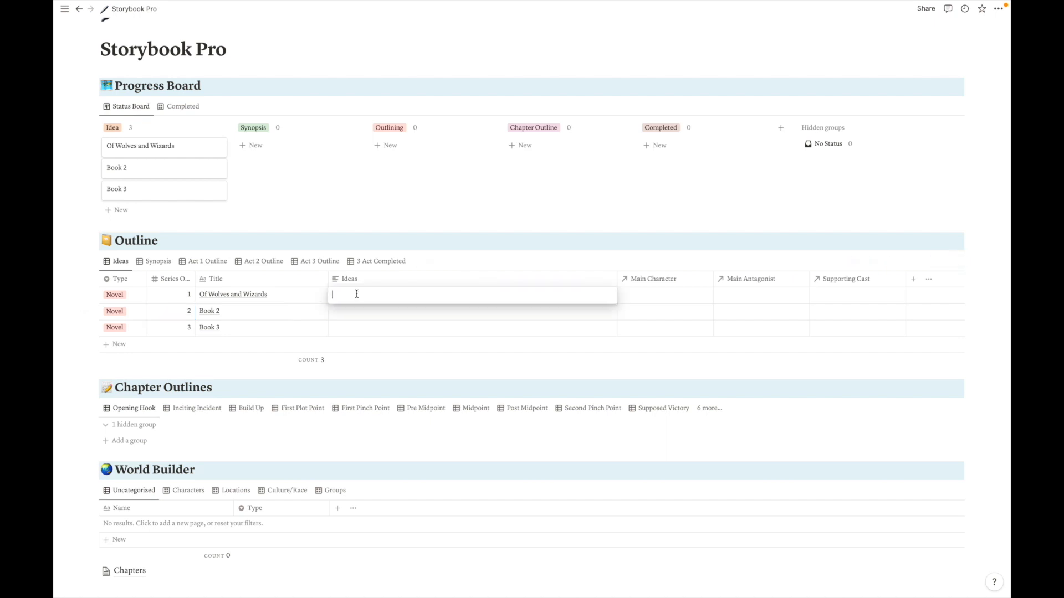
pyautogui.write('- Wol')
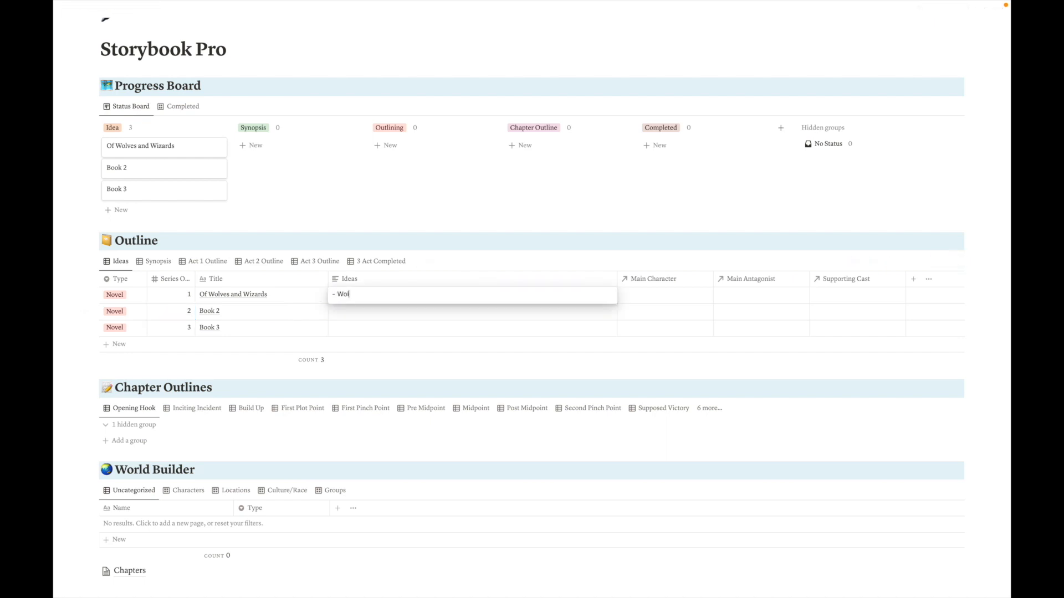
pyautogui.write('ves are in this book')
pyautogui.press('Return')
pyautogui.write('- Rho is the m')
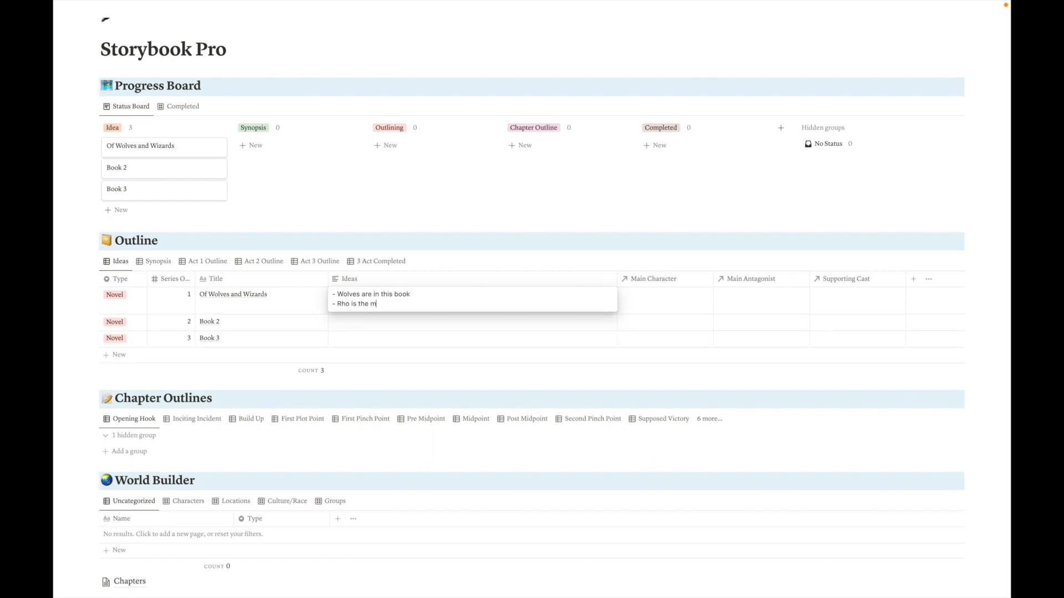
pyautogui.write('ain Character')
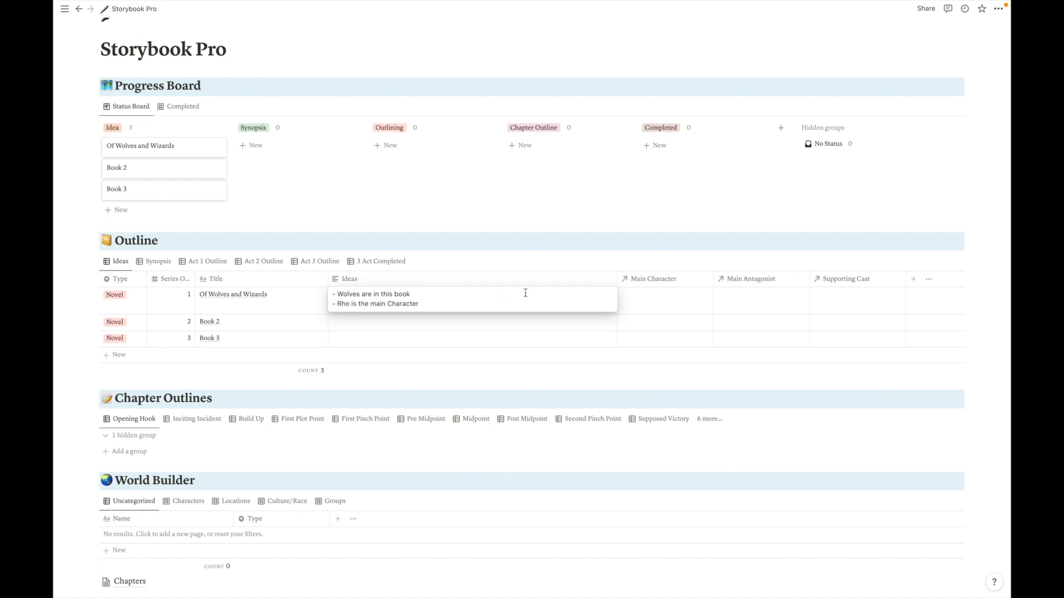
pyautogui.press('Escape')
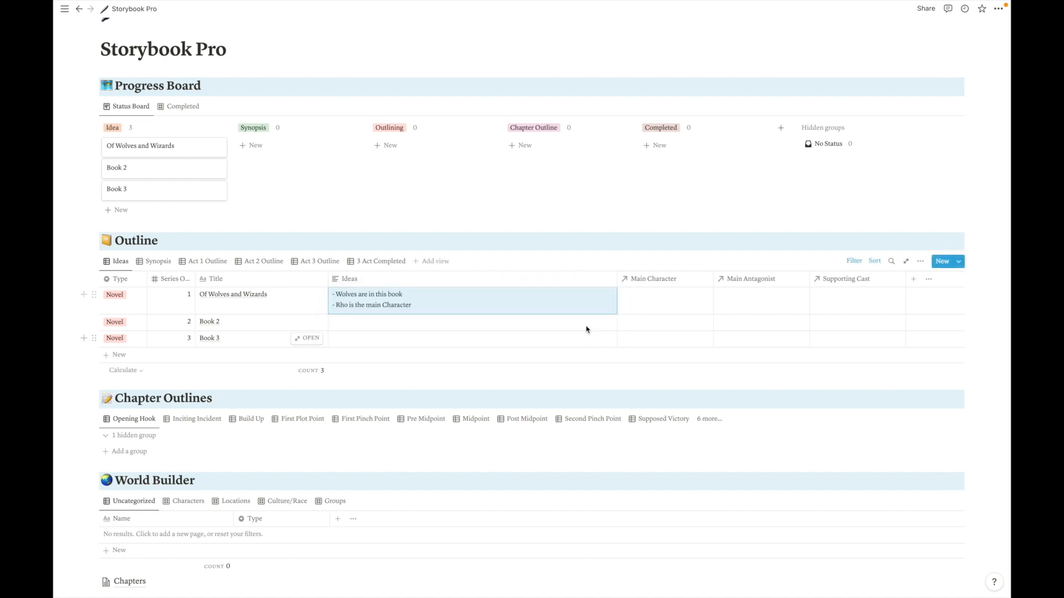
# - Create the World Building pages Rho and Villain as main character and main antagonist of Of Wolves and Wizards
pyautogui.click(654, 292)
pyautogui.write('Rho')
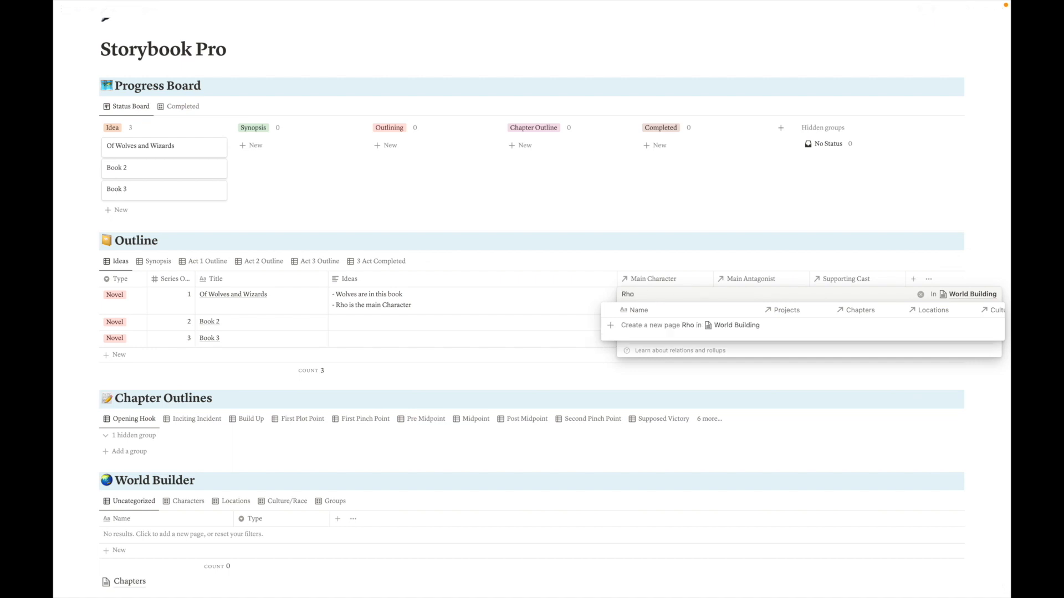
pyautogui.click(659, 331)
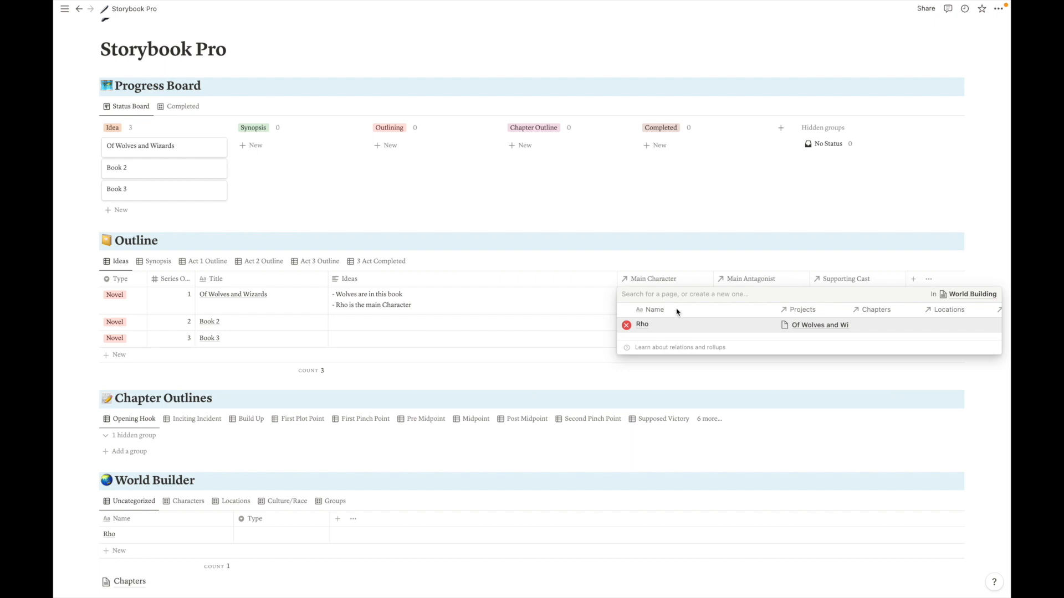
pyautogui.click(706, 258)
pyautogui.click(728, 304)
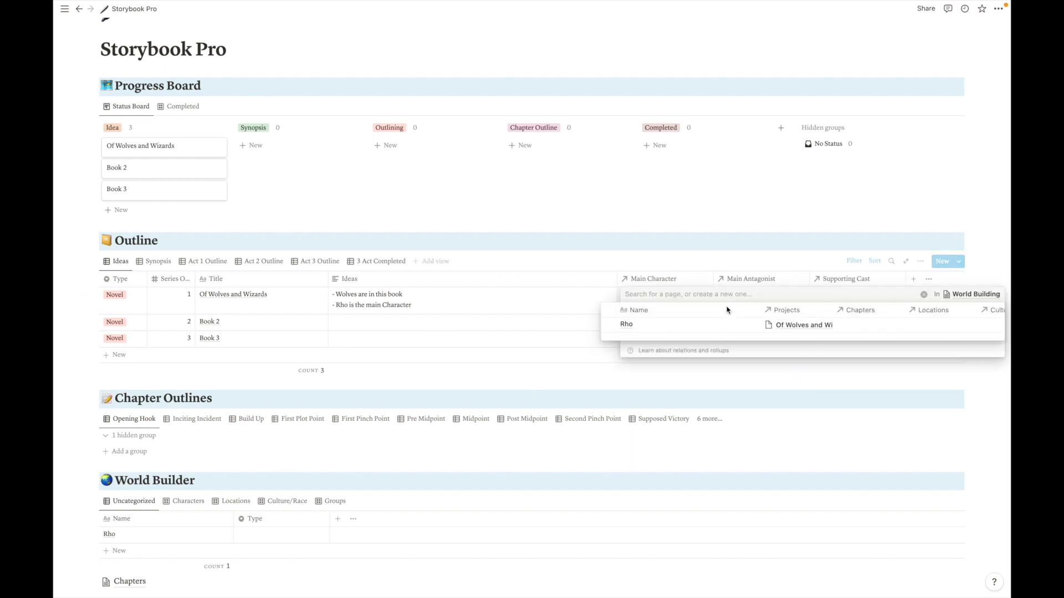
pyautogui.write('Villain')
pyautogui.press('Return')
# - Create the World Building pages Gian and Artemaus as supporting cast of Of Wolves and Wizards
pyautogui.click(846, 298)
pyautogui.write('Gian')
pyautogui.press('Return')
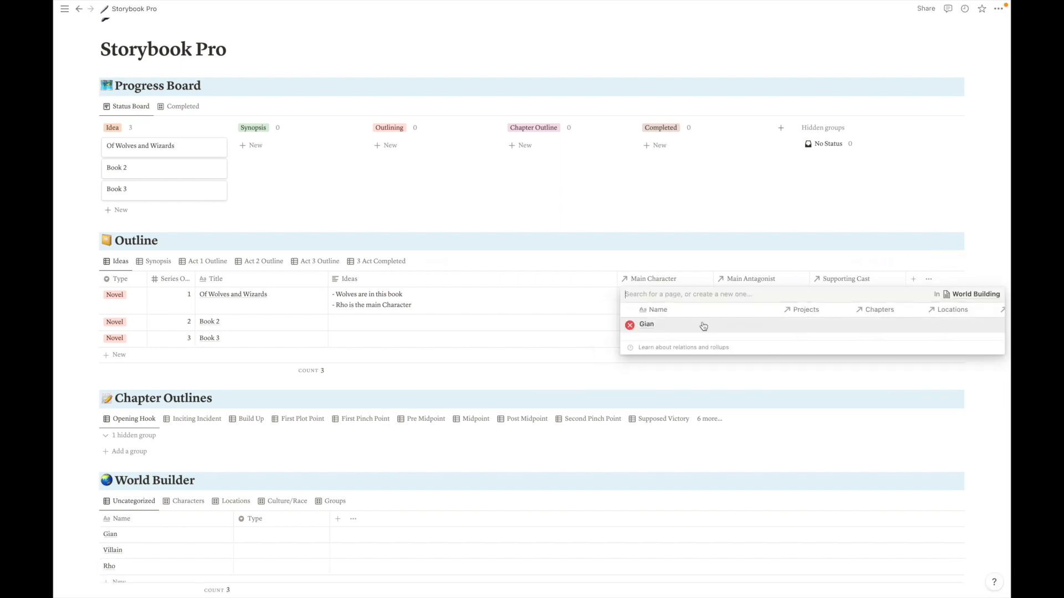
pyautogui.write('Artemaus')
pyautogui.press('Return')
pyautogui.press('Escape')
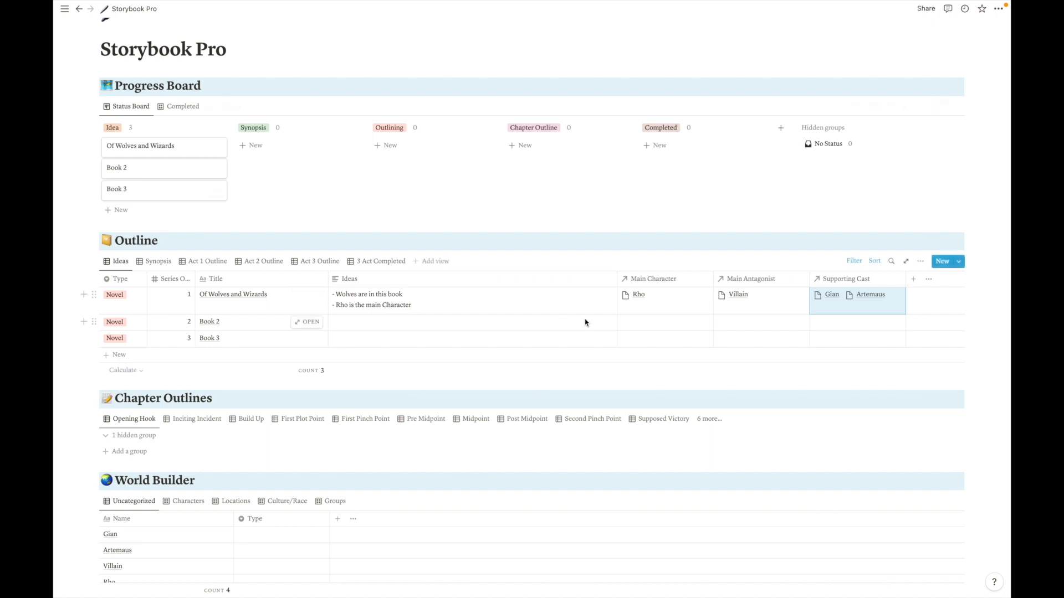
# - Move the Of Wolves and Wizards card from Idea to Synopsis on the Progress Board
pyautogui.moveTo(186, 149); pyautogui.dragTo(300, 159)
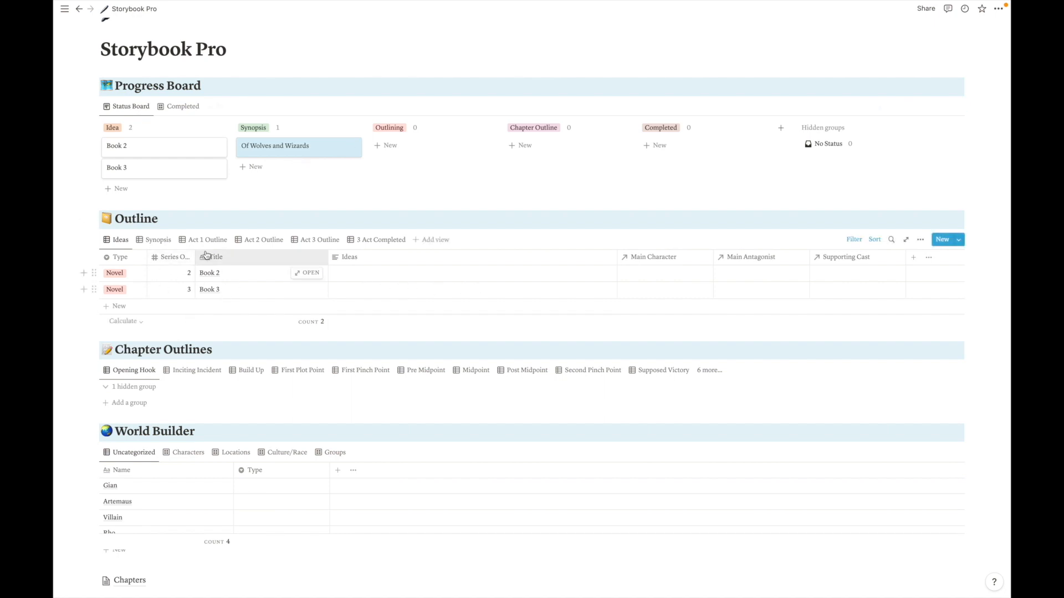
# - Enter the two-paragraph synopsis for Of Wolves and Wizards, starting with "Chased to the edge of extinction by a darkness bred from Chaos"
pyautogui.click(154, 243)
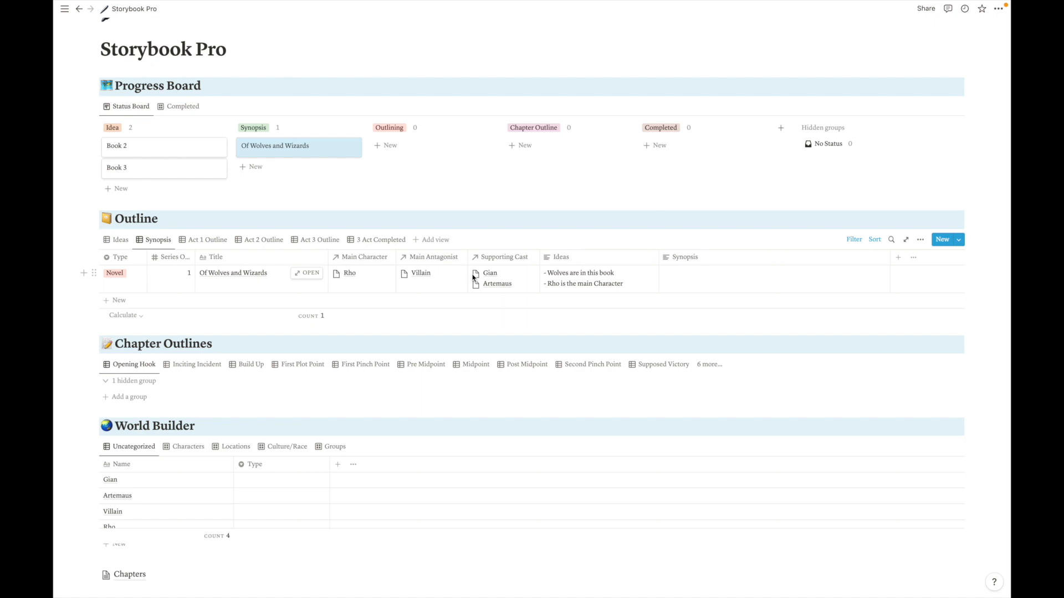
pyautogui.click(688, 272)
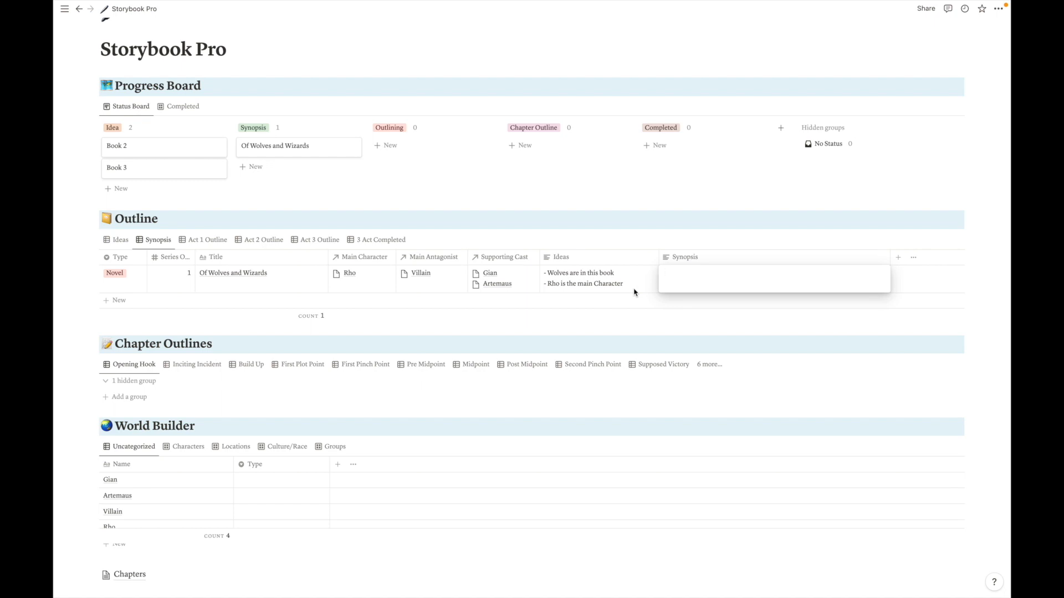
pyautogui.write("Chased to the edge of extinction by a darkness bred from Chaos, two brothers attempt to lead their people to salvation, searching for a place out of Legend, the Evertree. Their search leads them into a new land full of possibilities, if it were not for it's current inhabitants, the wolves. As the two races clash, they must fight for survival as they rebuild their lives and continue their quest.  Years later, a young girl, Rho, helps her mother take care of her siblings after the death of her father. Torn between the edicts of her people and her desire to live up to her father's legacy, Rho must learn to live with her lot in life. When she visits her father's grave, she hears something deep in the forest get viciously attacked and she rushes off to help. She discovers a dead wolf, in the depths of the forest.")
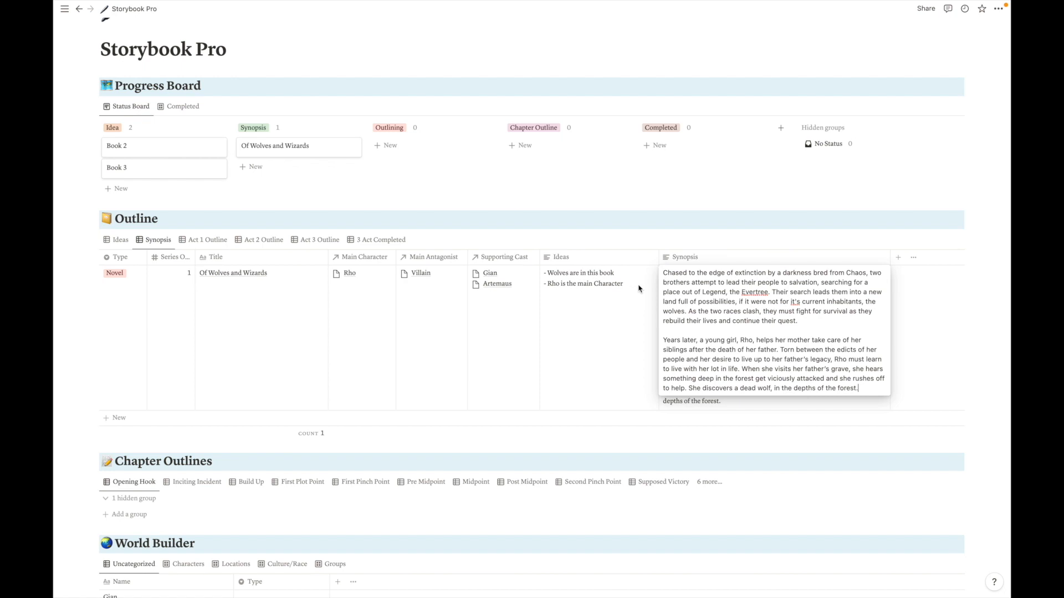
pyautogui.press('Escape')
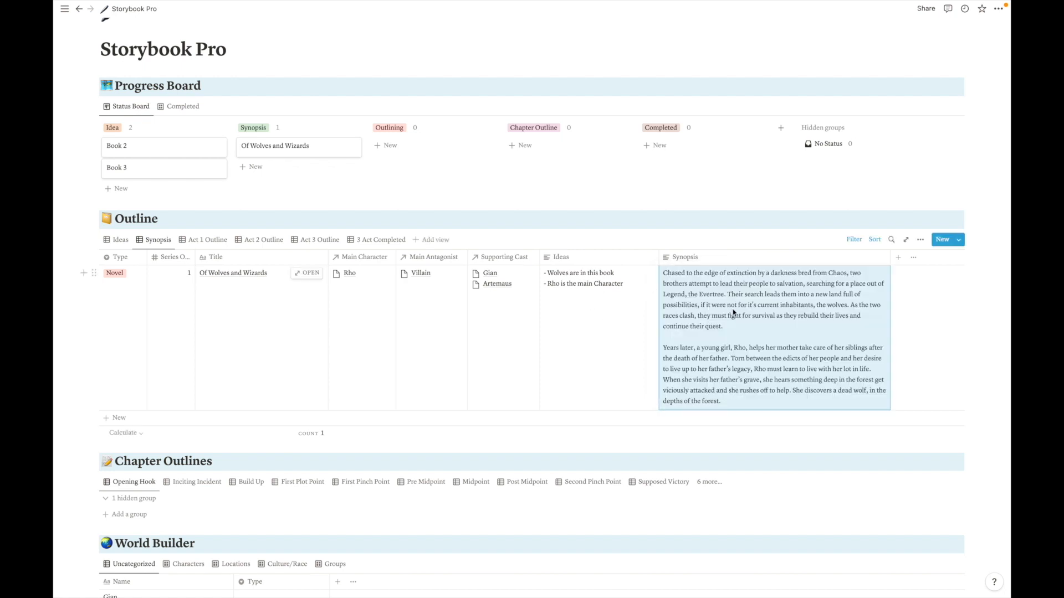
# - Move Of Wolves and Wizards to Outlining and Book 2 to Synopsis on the Progress Board, and check the Ideas and Synopsis outline views
pyautogui.moveTo(311, 152); pyautogui.dragTo(437, 155)
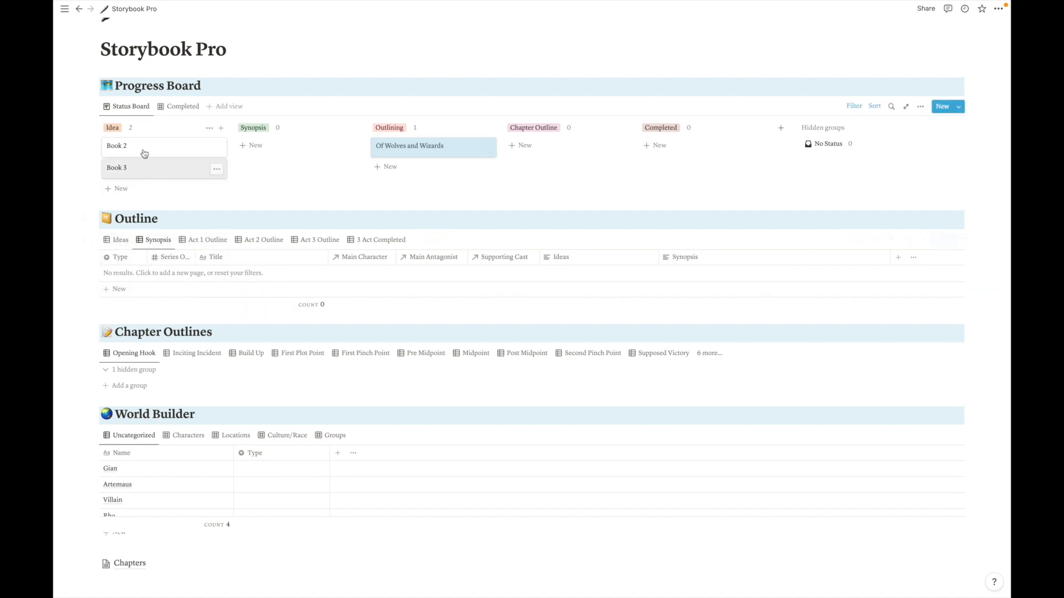
pyautogui.moveTo(139, 146); pyautogui.dragTo(260, 149)
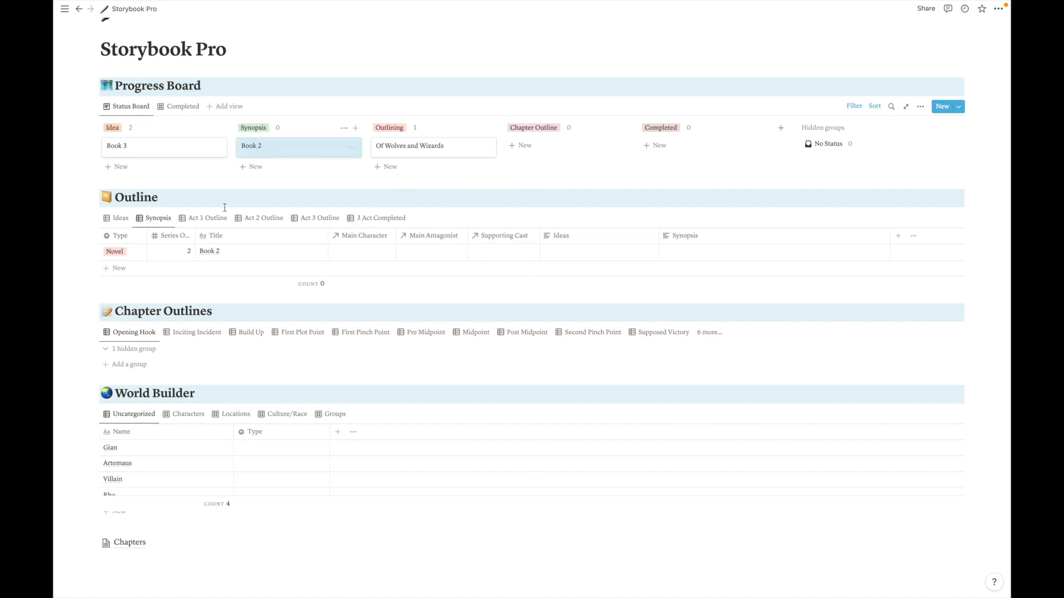
pyautogui.click(117, 218)
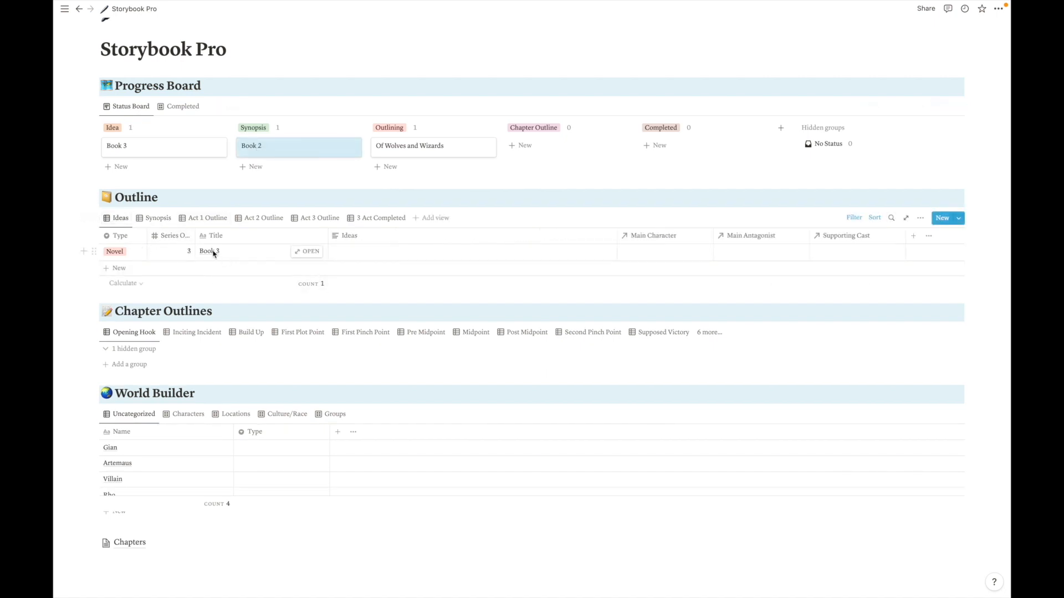
pyautogui.click(157, 217)
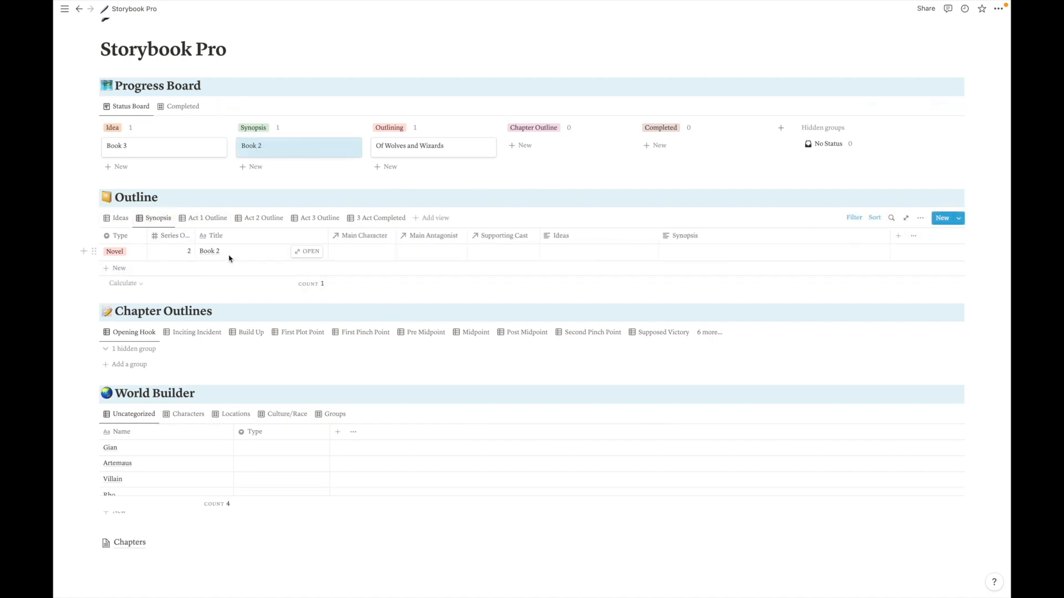
# - Review the story-beat columns in the Act 1, Act 2 and Act 3 outlines for Of Wolves and Wizards
pyautogui.click(206, 218)
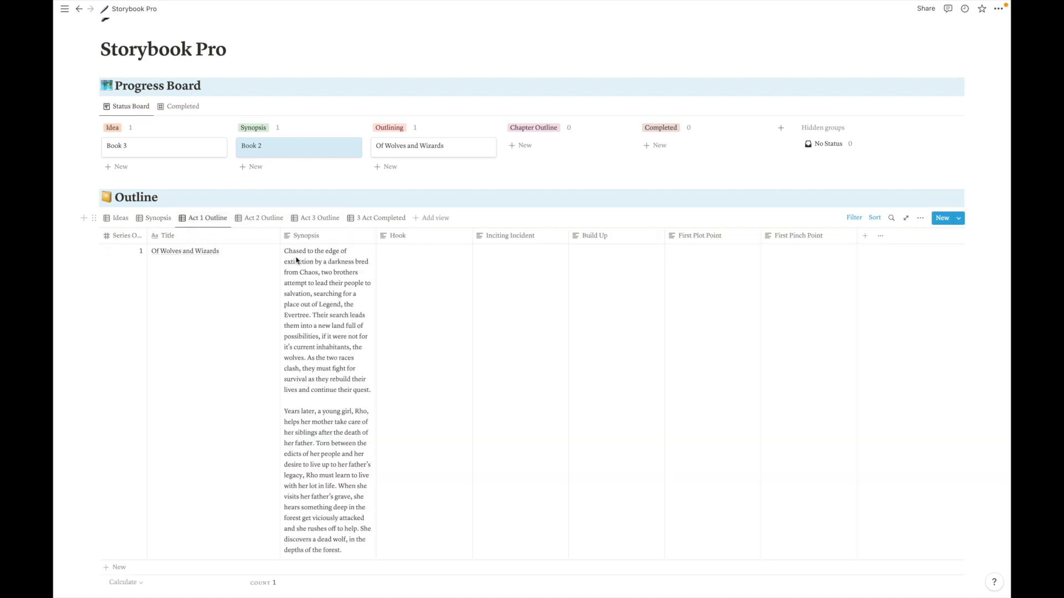
pyautogui.scroll(-2, 297, 282)
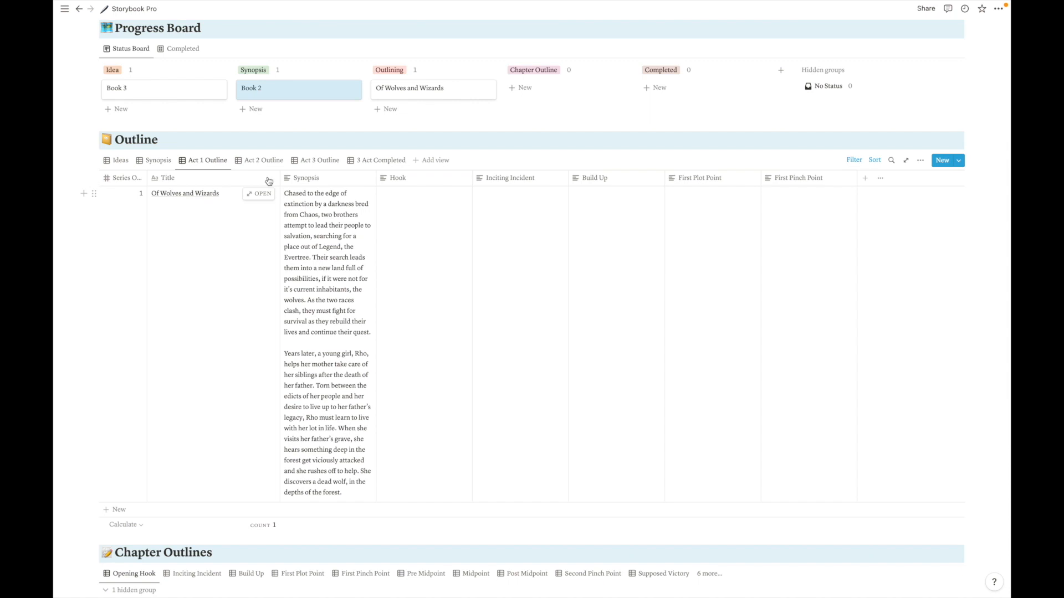
pyautogui.click(259, 163)
pyautogui.click(312, 162)
pyautogui.click(260, 161)
pyautogui.click(208, 161)
pyautogui.scroll(-1, 466, 281)
pyautogui.scroll(1, 467, 281)
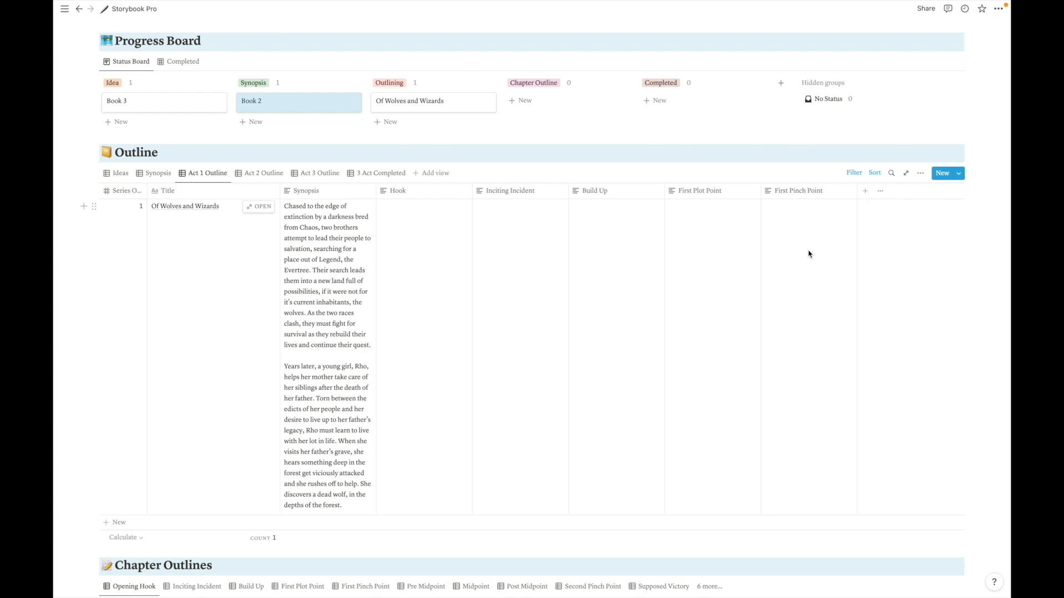
pyautogui.click(259, 173)
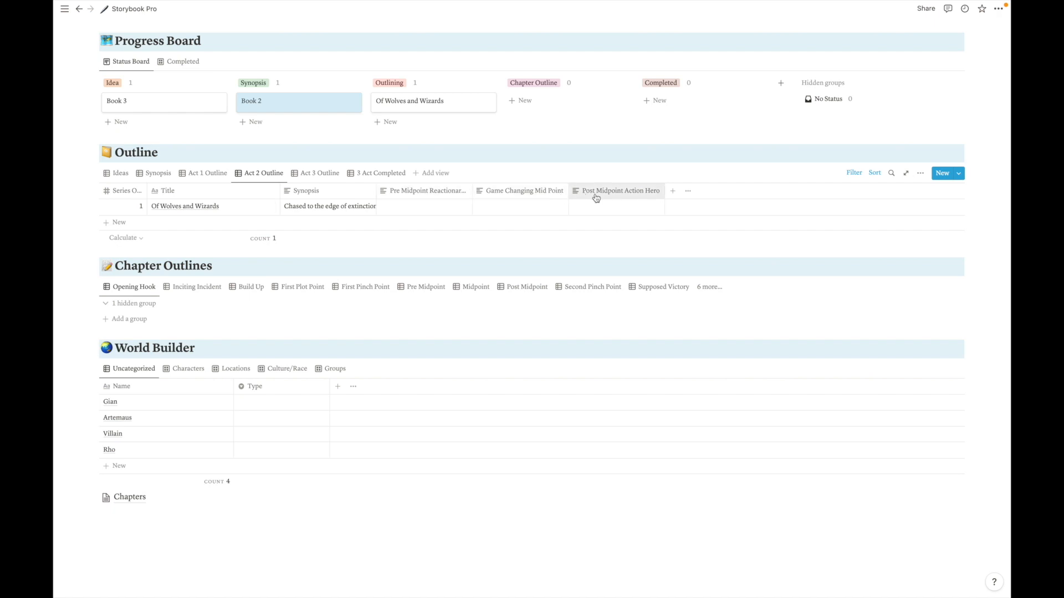
pyautogui.click(319, 174)
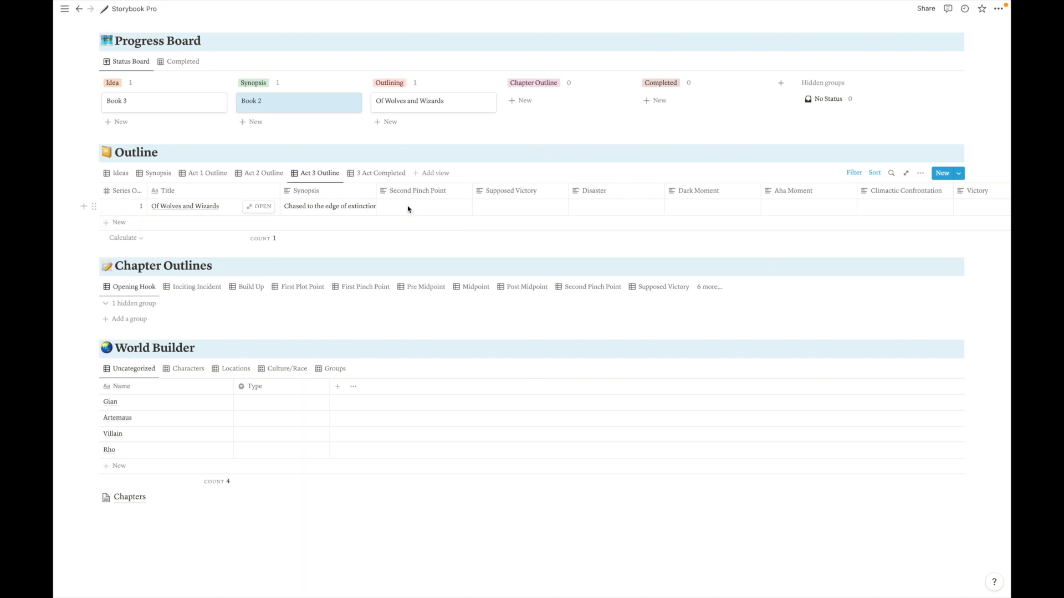
pyautogui.hscroll(5, 656, 195)
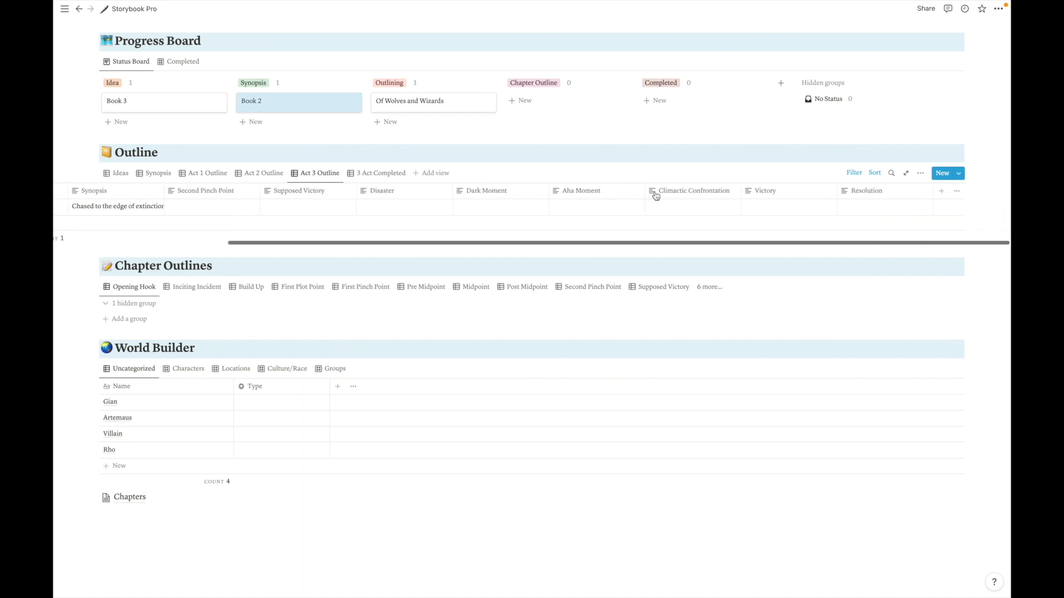
pyautogui.hscroll(-5, 299, 206)
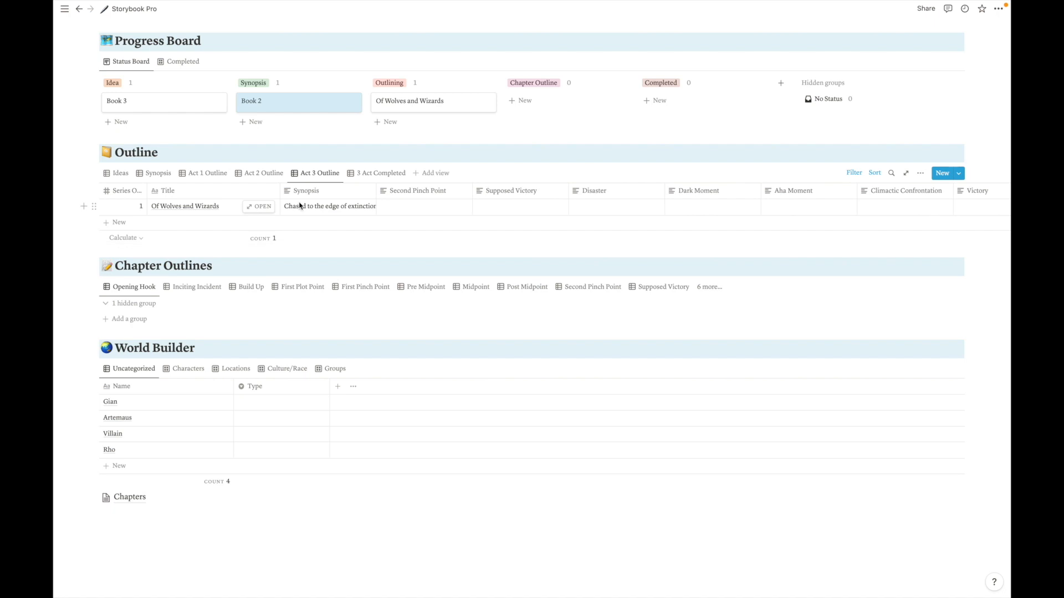
# - Move the Of Wolves and Wizards card from Outlining to Chapter Outline on the Progress Board
pyautogui.scroll(3, 413, 231)
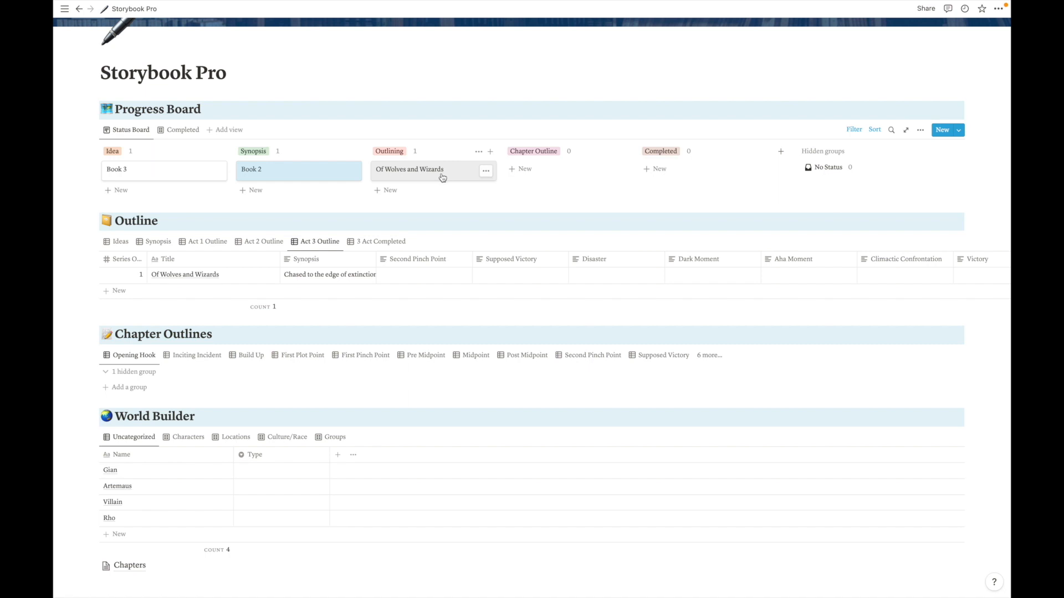
pyautogui.moveTo(435, 178); pyautogui.dragTo(553, 179)
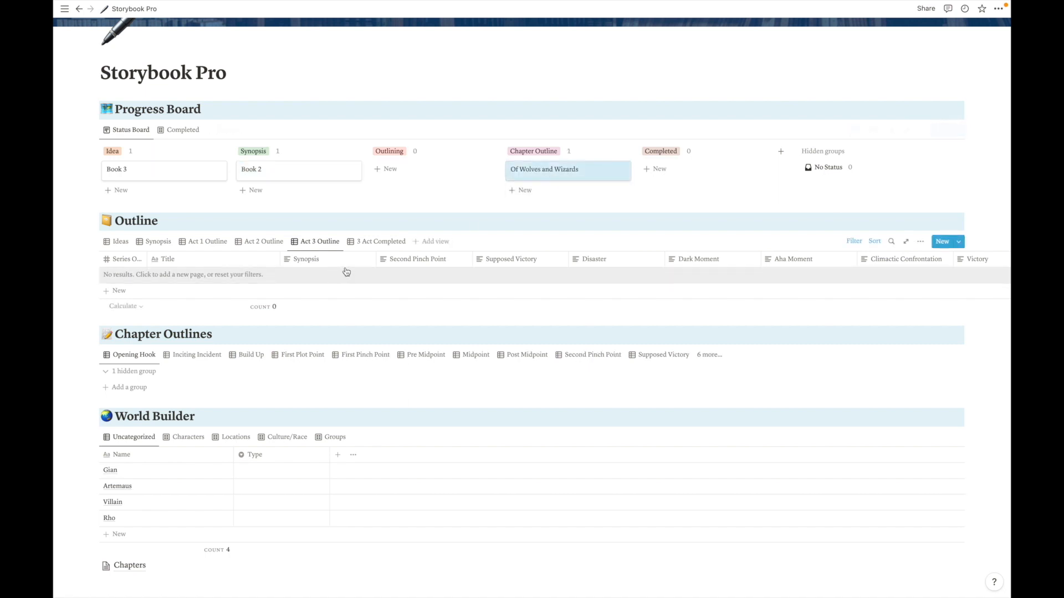
# - Examine the synopsis and all story-beat columns of Of Wolves and Wizards in the 3 Act Completed outline
pyautogui.click(203, 241)
pyautogui.click(261, 241)
pyautogui.click(365, 243)
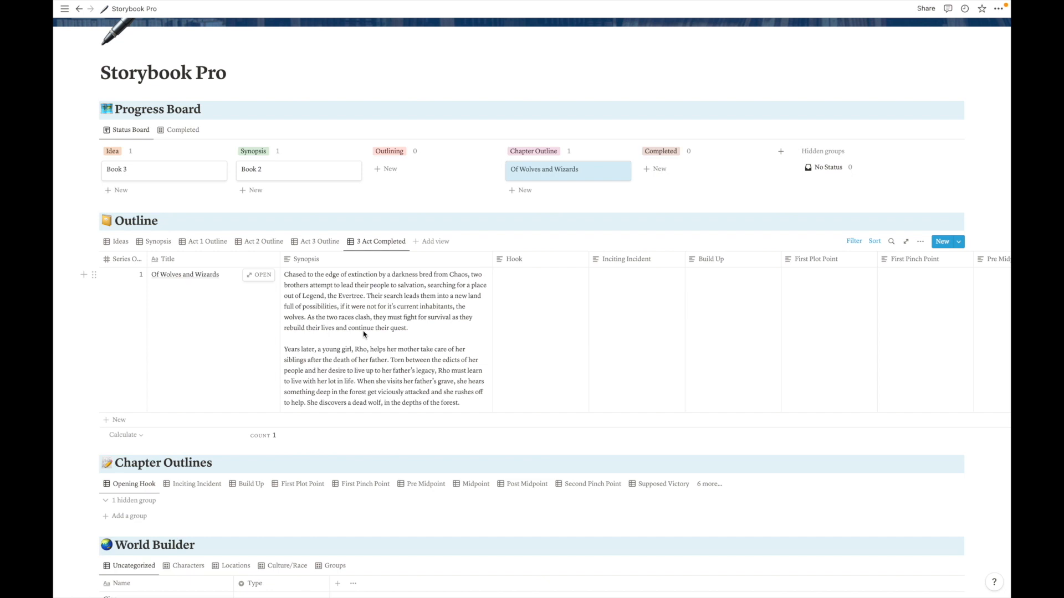
pyautogui.hscroll(15, 318, 320)
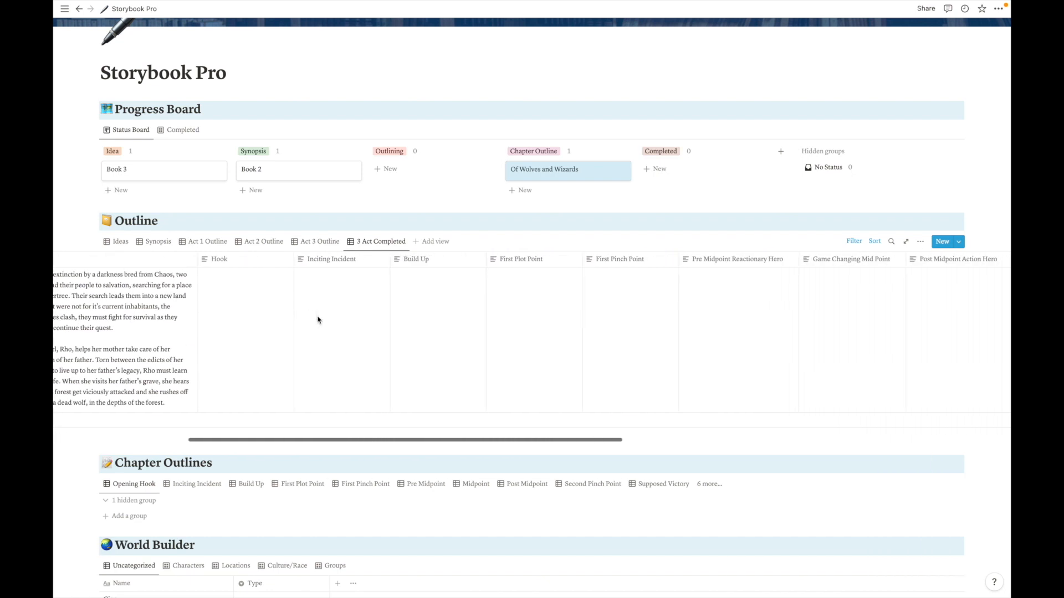
pyautogui.hscroll(10, 319, 319)
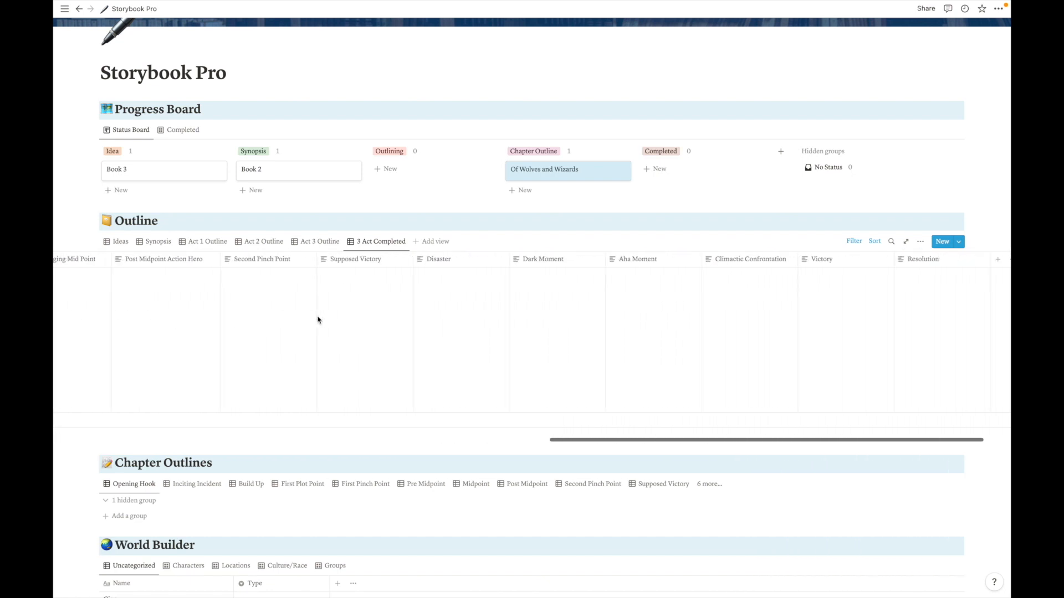
pyautogui.hscroll(-20, 482, 330)
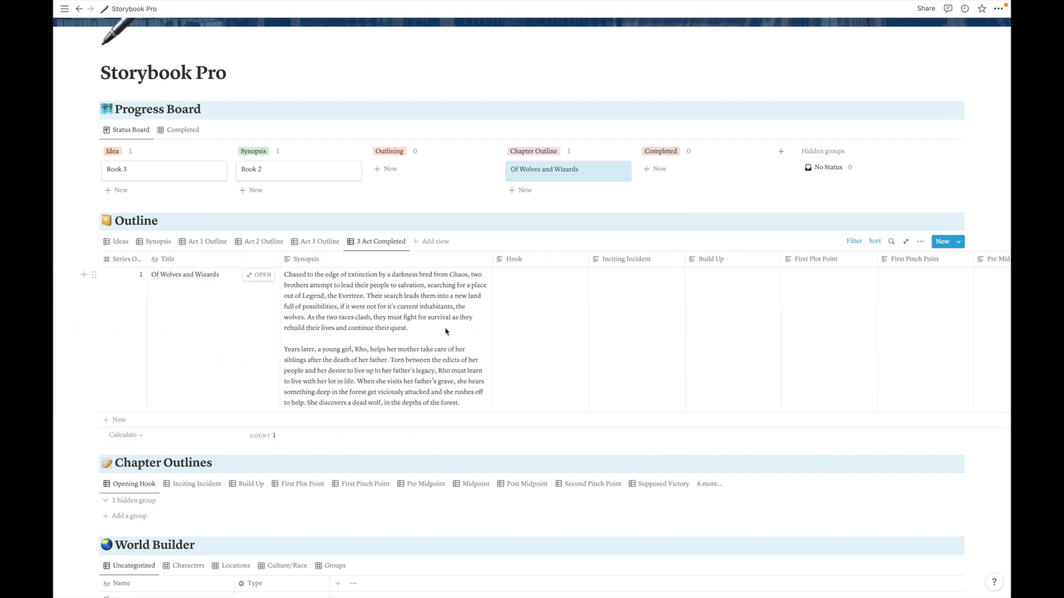
pyautogui.scroll(-3, 386, 311)
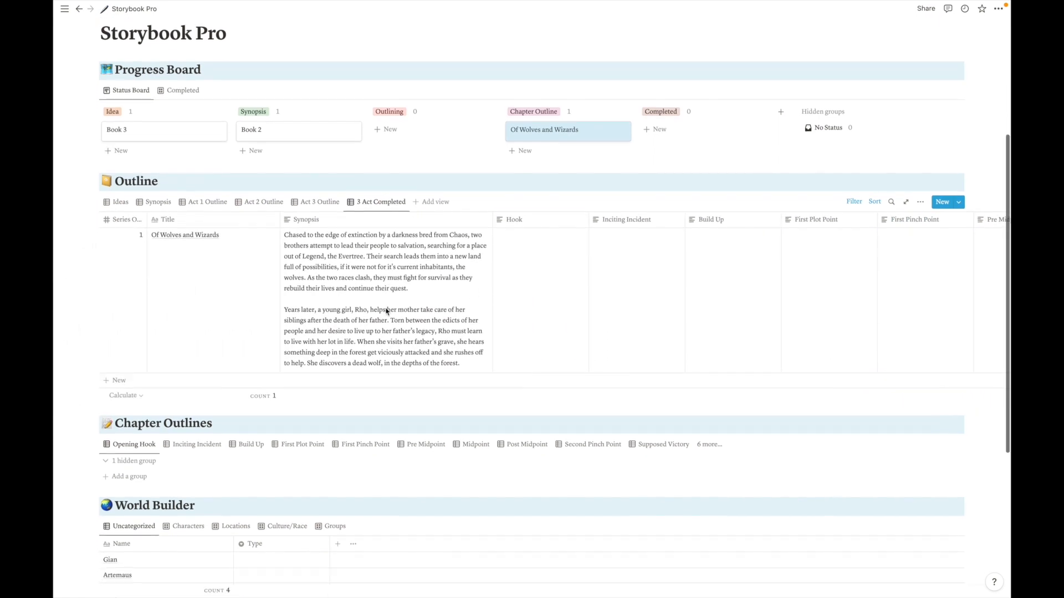
pyautogui.scroll(1, 342, 290)
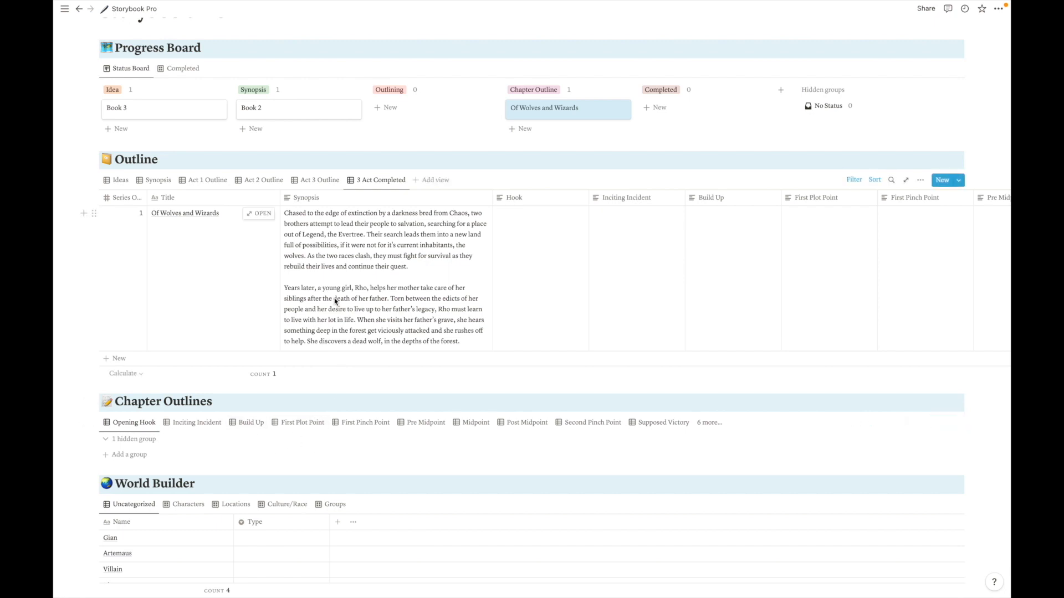
# - Add Of Wolves and Wizards as a group in the Opening Hook view of Chapter Outlines
pyautogui.scroll(-3, 335, 301)
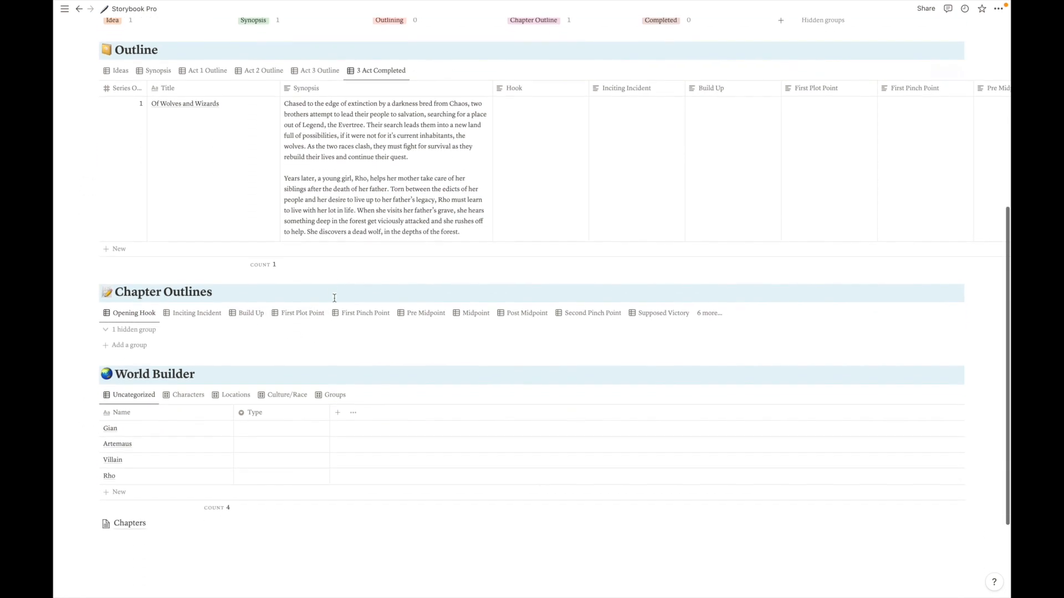
pyautogui.scroll(-1, 239, 283)
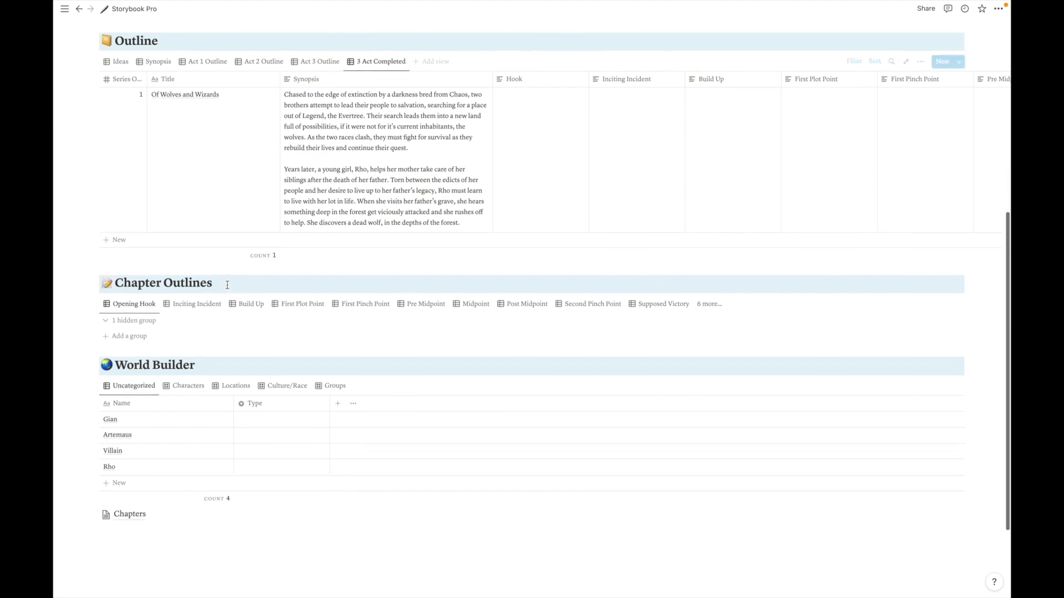
pyautogui.click(132, 332)
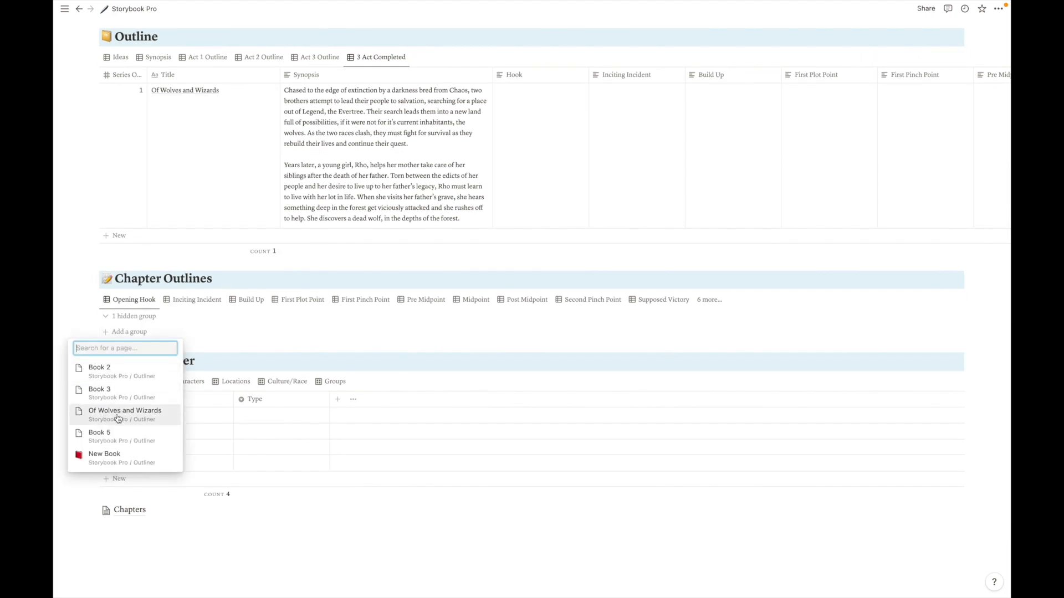
pyautogui.click(117, 410)
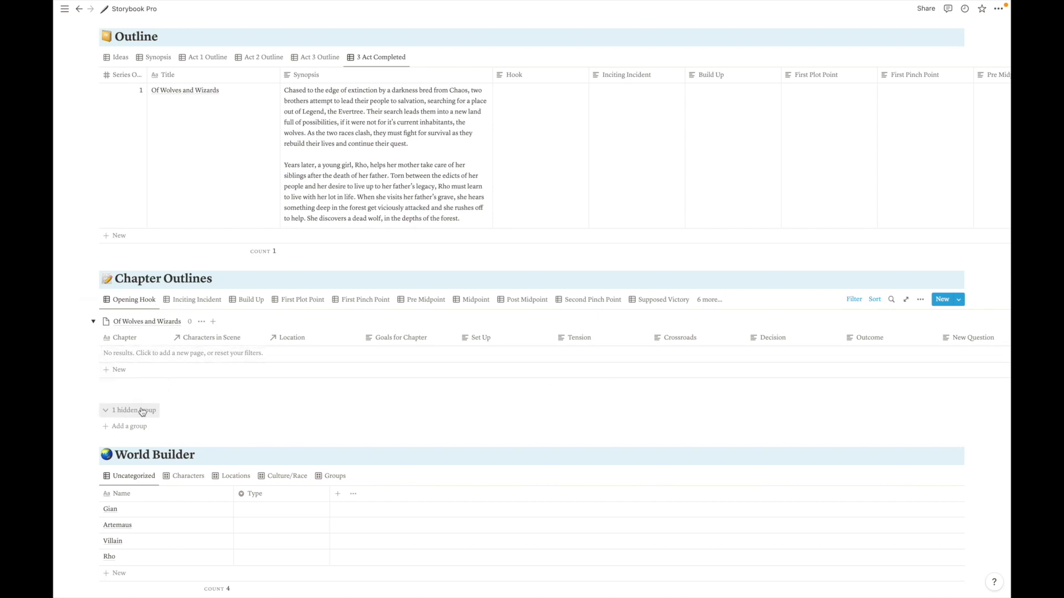
# - Add a second book group to the Opening Hook chapter outlines and hide it again
pyautogui.click(135, 432)
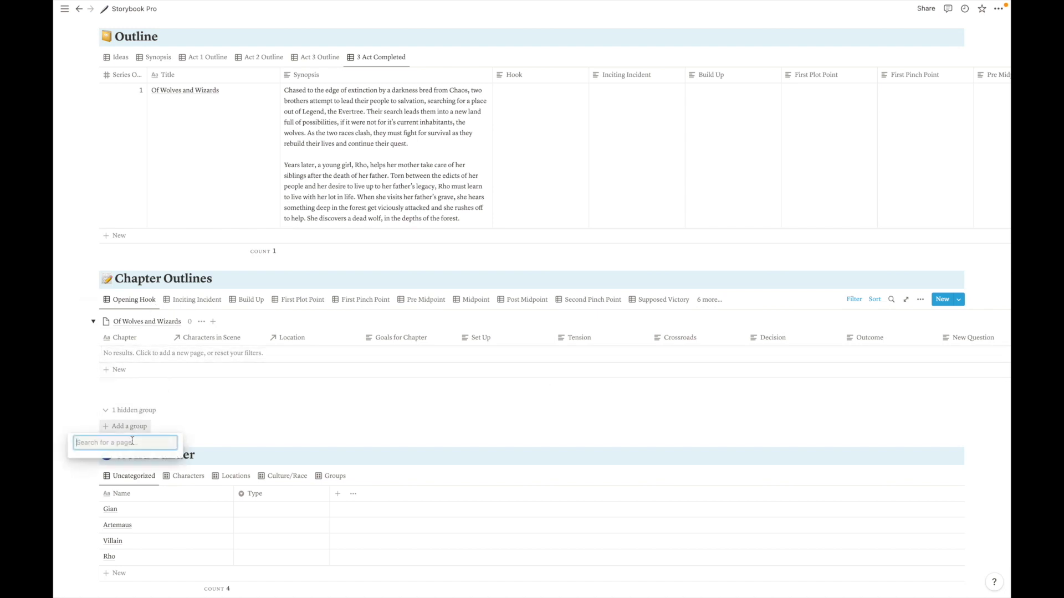
pyautogui.click(121, 468)
pyautogui.scroll(-1, 239, 383)
pyautogui.click(154, 408)
pyautogui.click(137, 422)
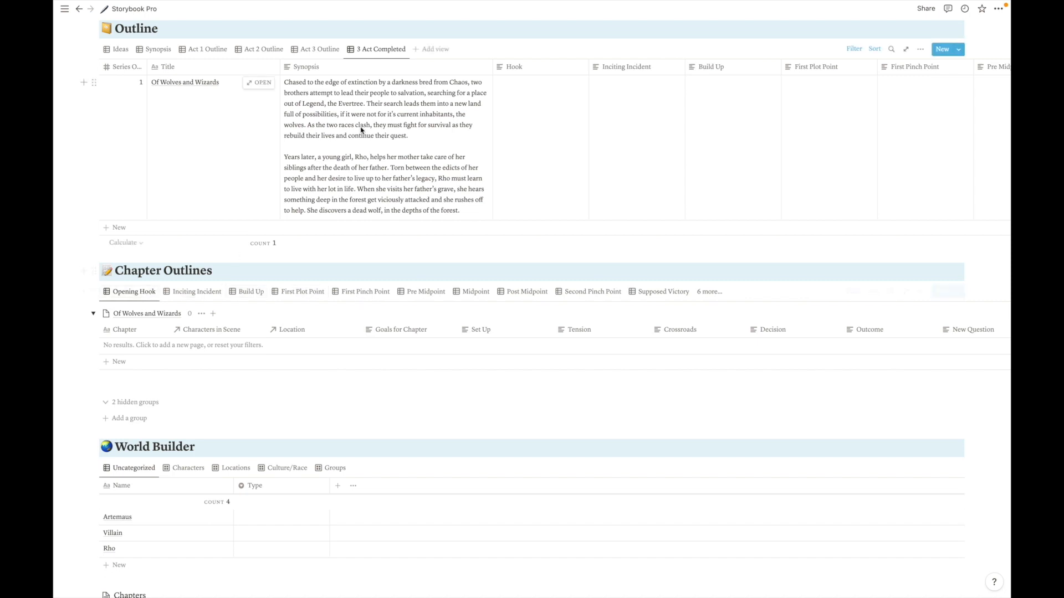
# - Check the Hook field of the completed outline and add an Opening Hook chapter named "Chapter 1" under Of Wolves and Wizards
pyautogui.hscroll(4, 518, 138)
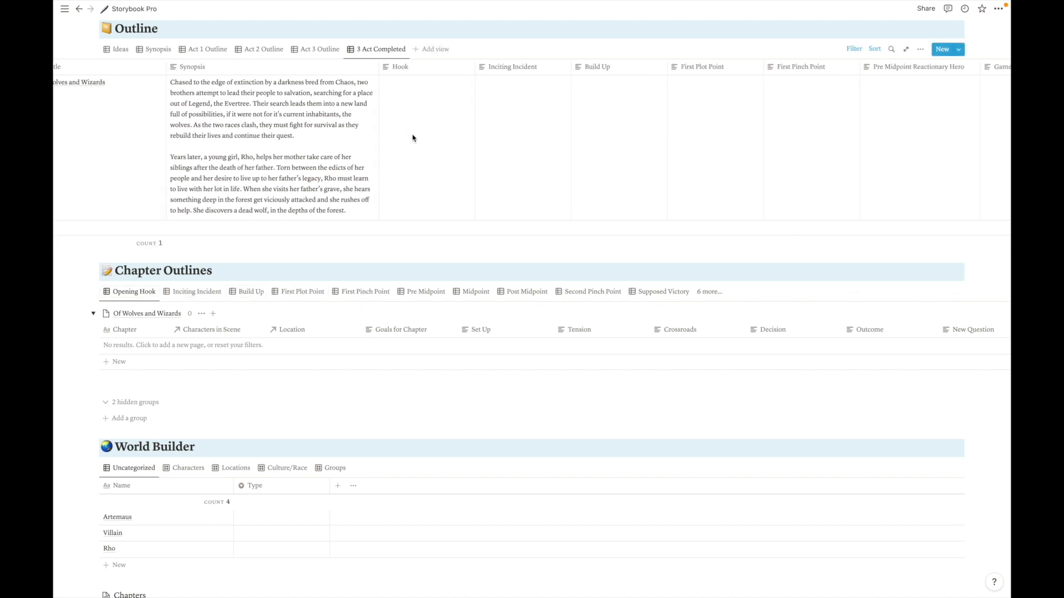
pyautogui.hscroll(2, 411, 142)
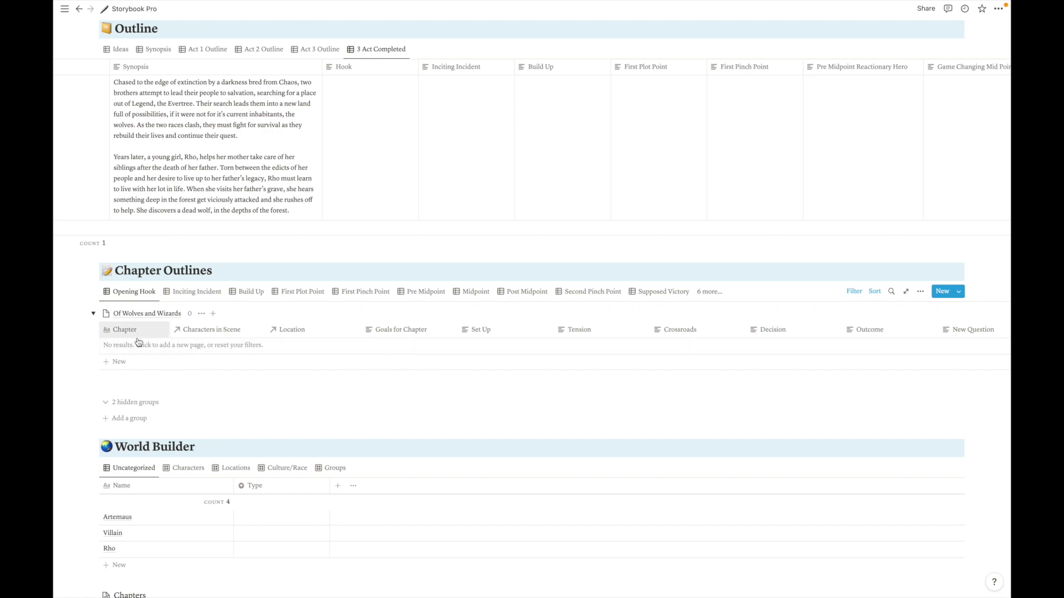
pyautogui.click(351, 107)
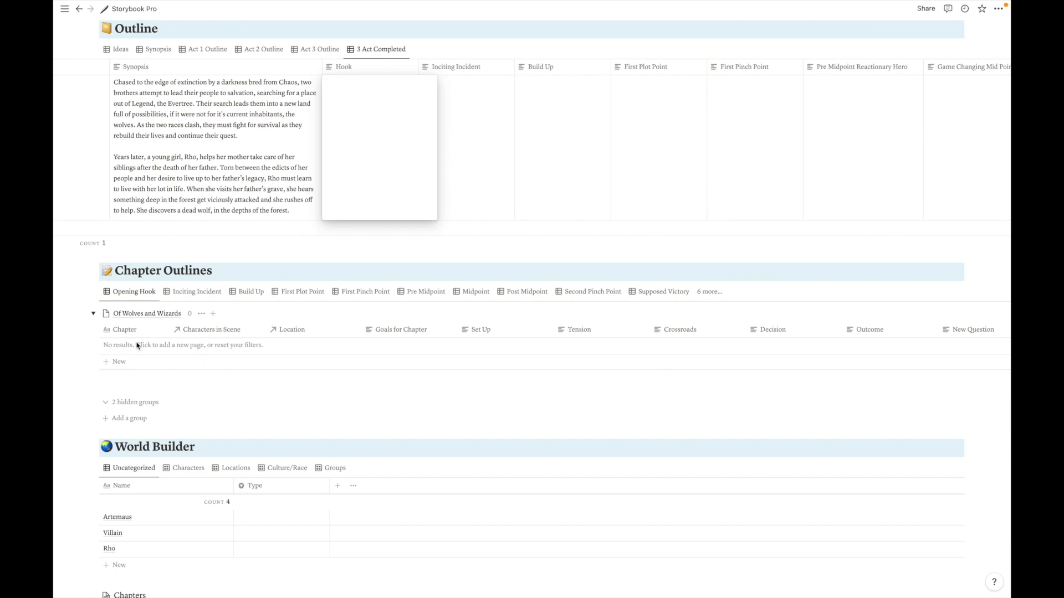
pyautogui.press('Escape')
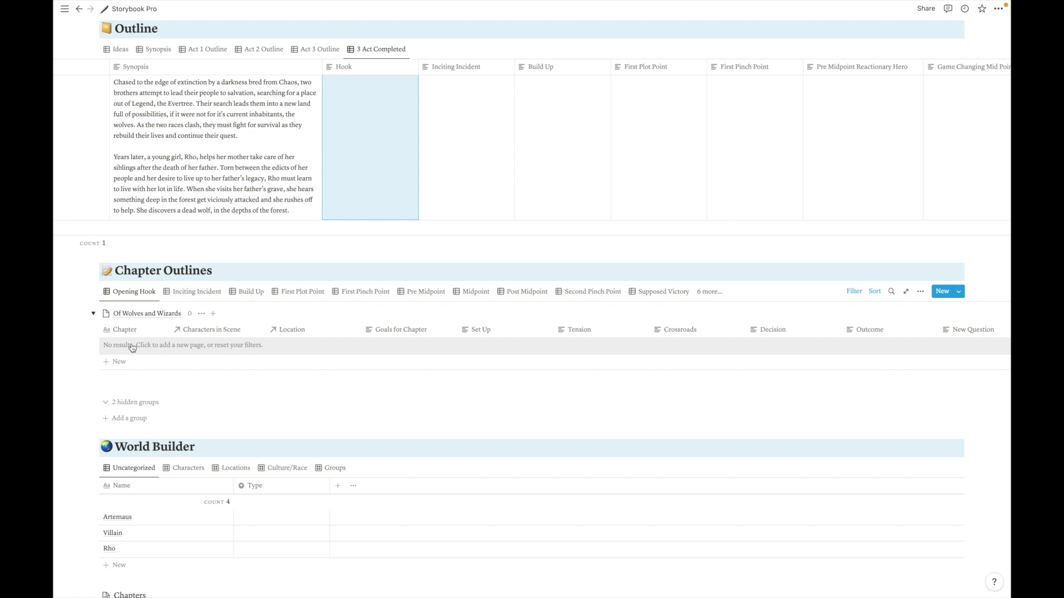
pyautogui.click(132, 348)
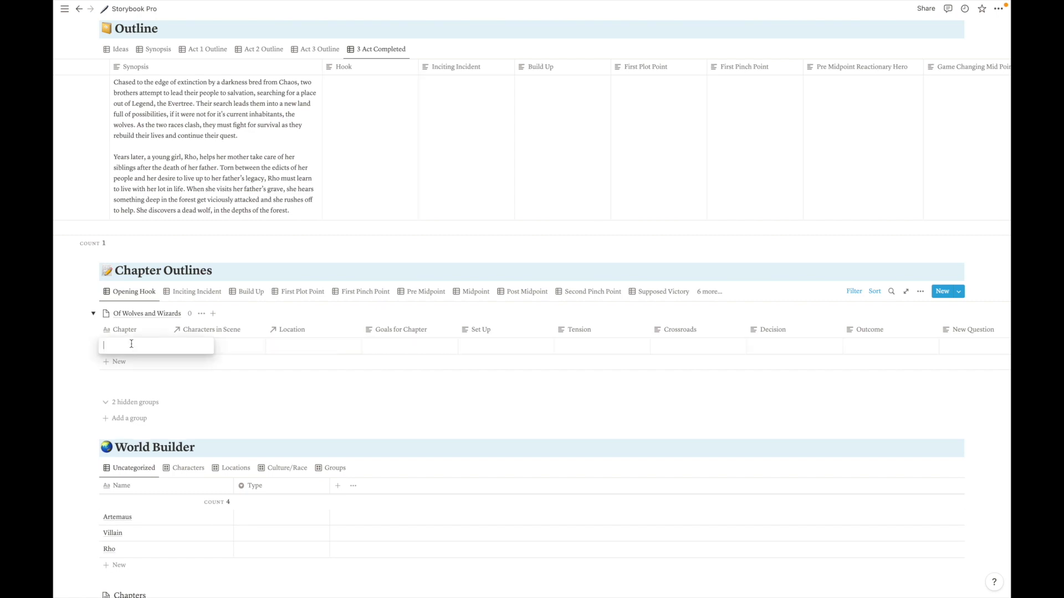
pyautogui.write('Chapter 1')
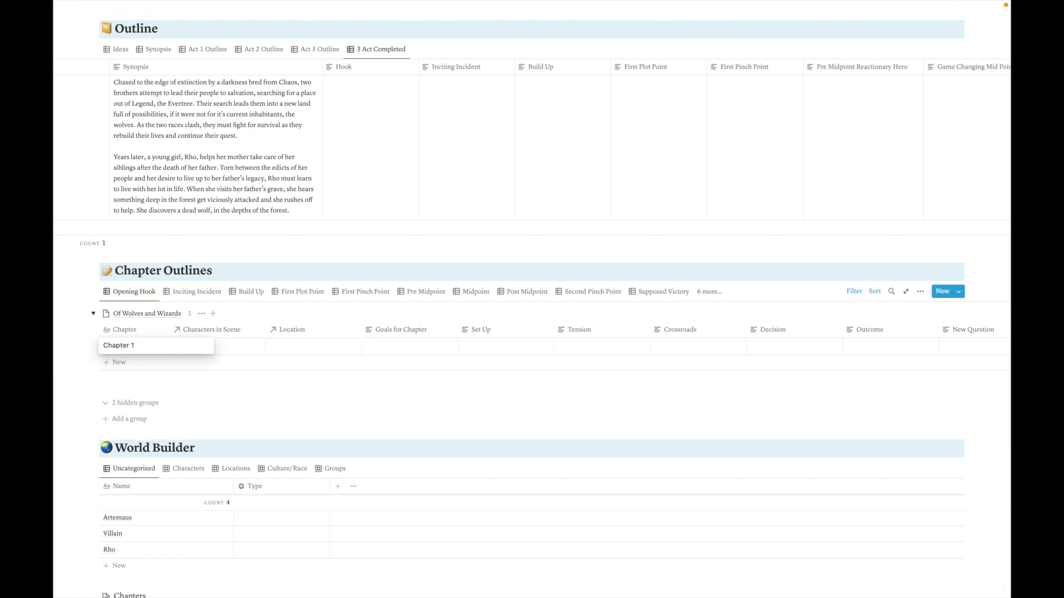
# - Add five more Opening Hook chapters under Of Wolves and Wizards, continuing the numbering from Chapter 2
pyautogui.press('Return')
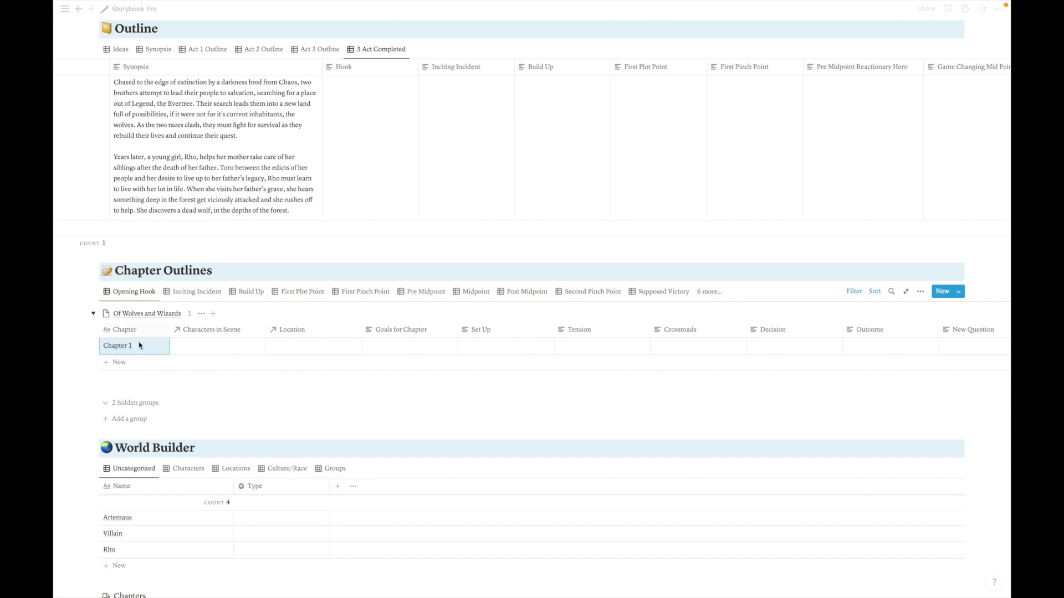
pyautogui.click(121, 362)
pyautogui.write('Chapter 2')
pyautogui.press('Return')
pyautogui.write('Chapter 3')
pyautogui.press('Return')
pyautogui.write('Chapter 4')
pyautogui.press('Return')
pyautogui.write('Chpater 5')
pyautogui.press('Return')
pyautogui.write('Chapter 5')
pyautogui.click(147, 420)
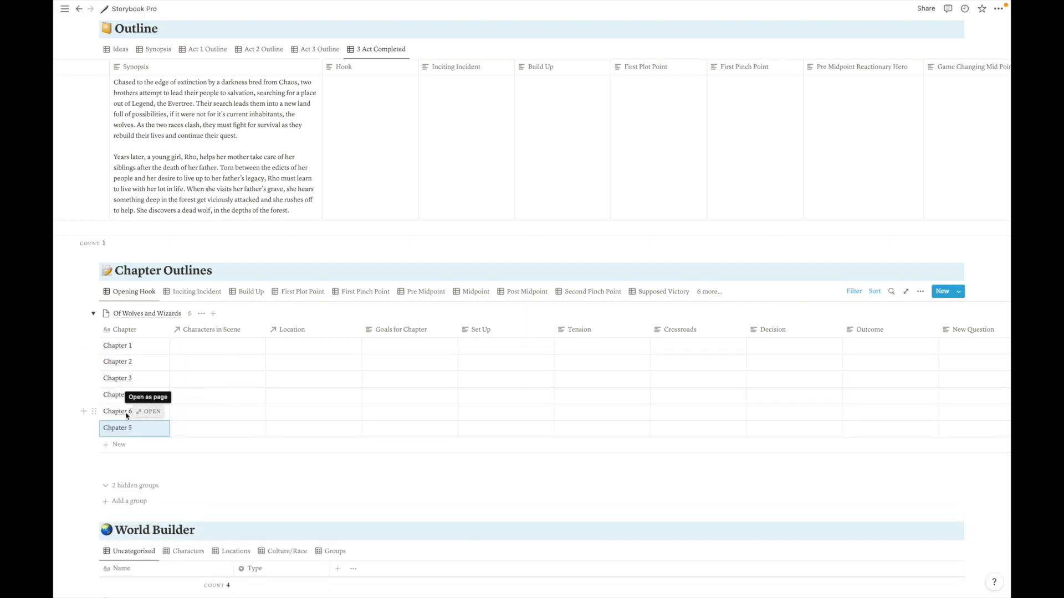
# - Correct the names of the last two chapters to "Chapter 5" and "Chapter 6", in that order
pyautogui.click(125, 426)
pyautogui.press('BackSpace')
pyautogui.write('6')
pyautogui.click(136, 411)
pyautogui.press('BackSpace')
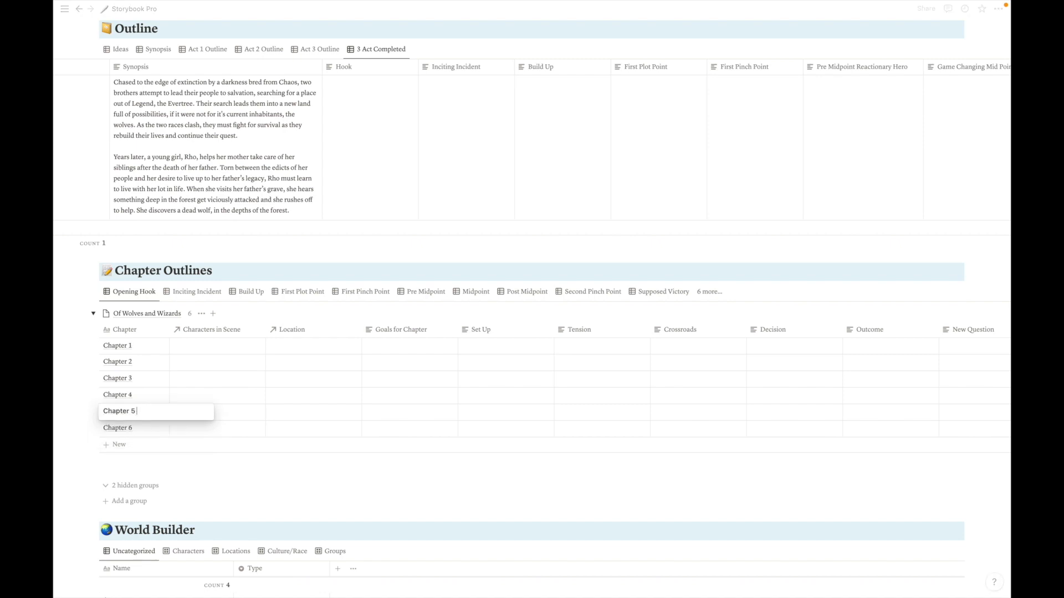
pyautogui.press('BackSpace')
pyautogui.write('5')
pyautogui.press('Return')
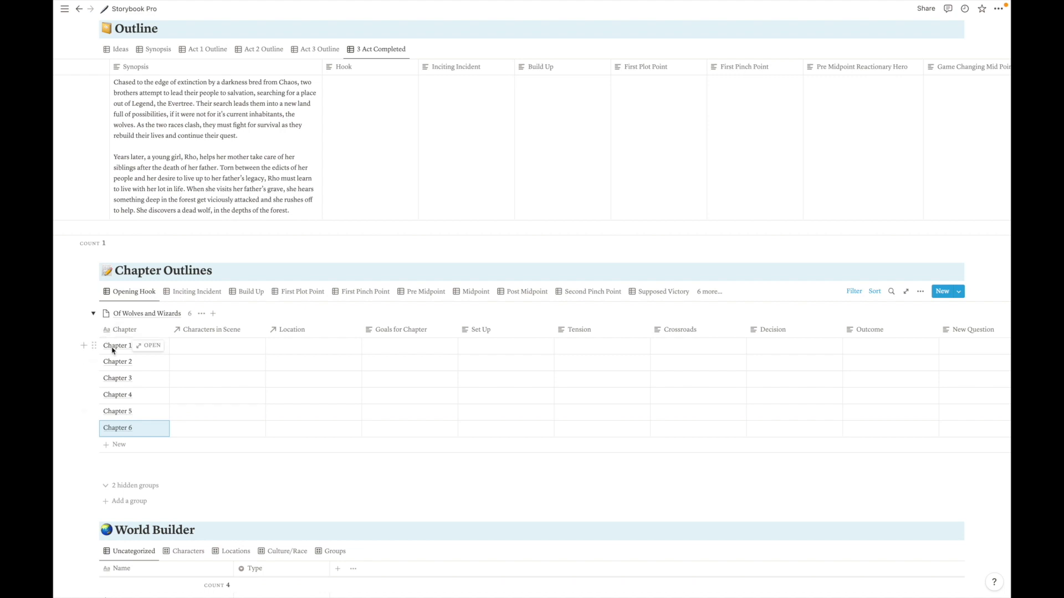
# - Try number-first names by renaming the first two chapters "1 Chapter" and "2 Chapter"
pyautogui.click(113, 345)
pyautogui.hotkey('ctrl', 'a')
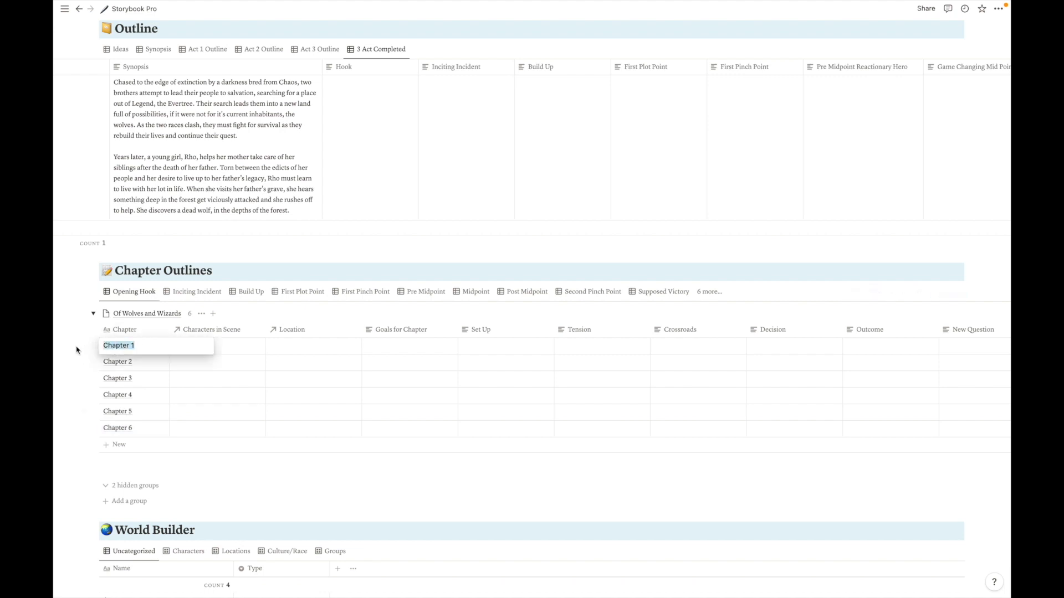
pyautogui.write('1 Chapter')
pyautogui.press('Return')
pyautogui.hotkey('ctrl', 'a')
pyautogui.write('2 Chapte')
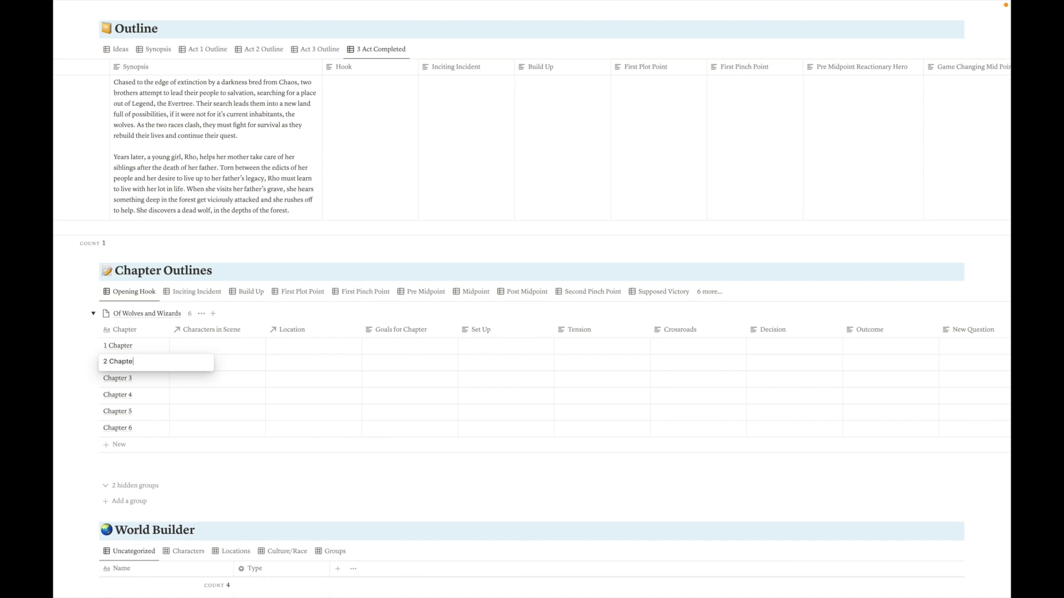
pyautogui.press('Return')
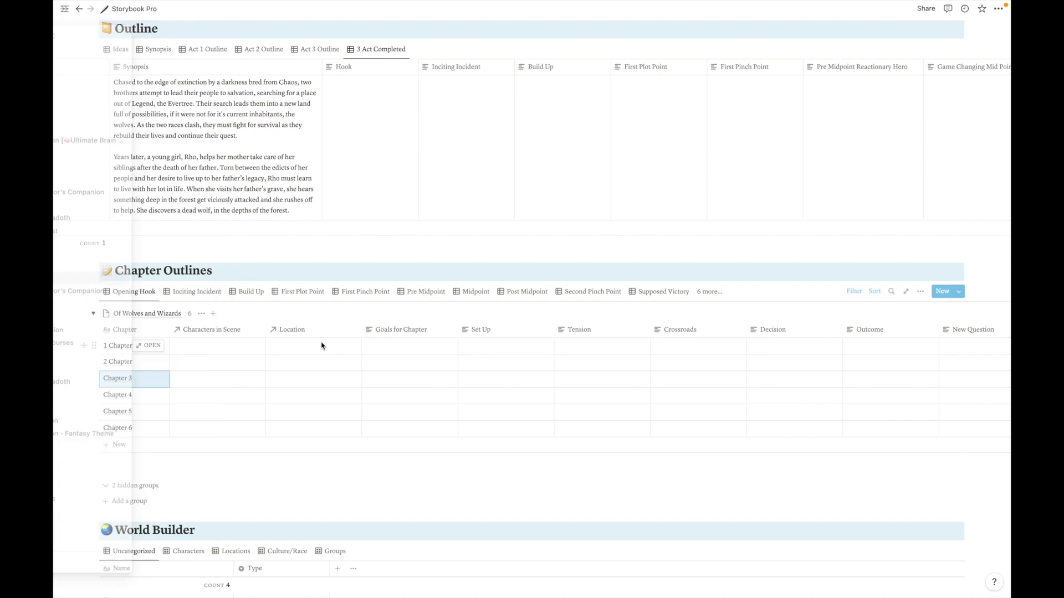
# - Undo the number-first renaming of the first two chapters
pyautogui.hotkey('ctrl', 'z')
pyautogui.hotkey('ctrl', 'z')
pyautogui.hotkey('ctrl', 'z')
pyautogui.hotkey('ctrl', 'z')
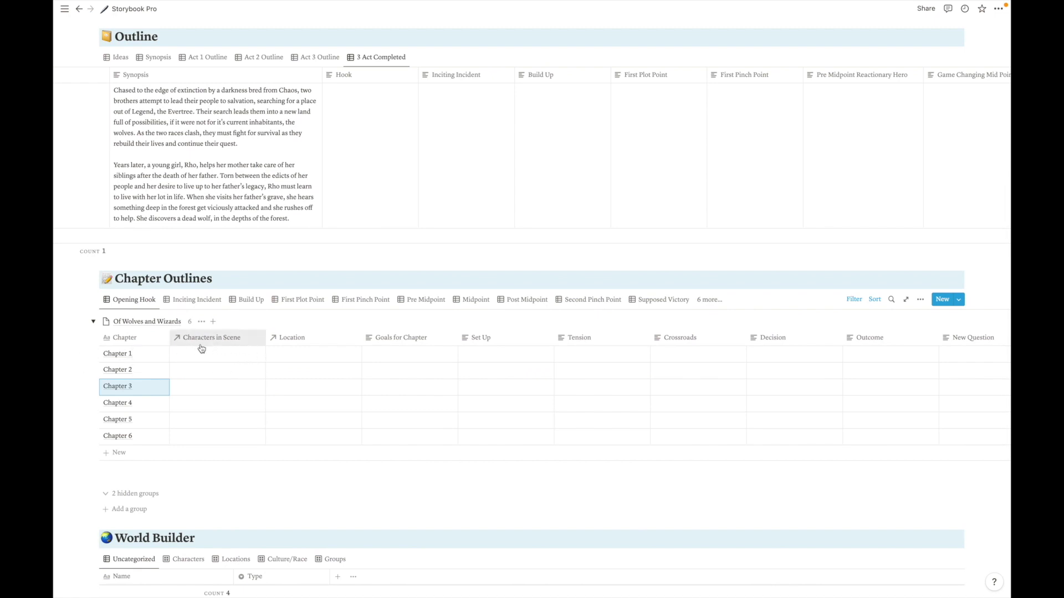
# - Link Rho, Gian and Artemaus as the characters in scene for Chapter 1
pyautogui.click(203, 354)
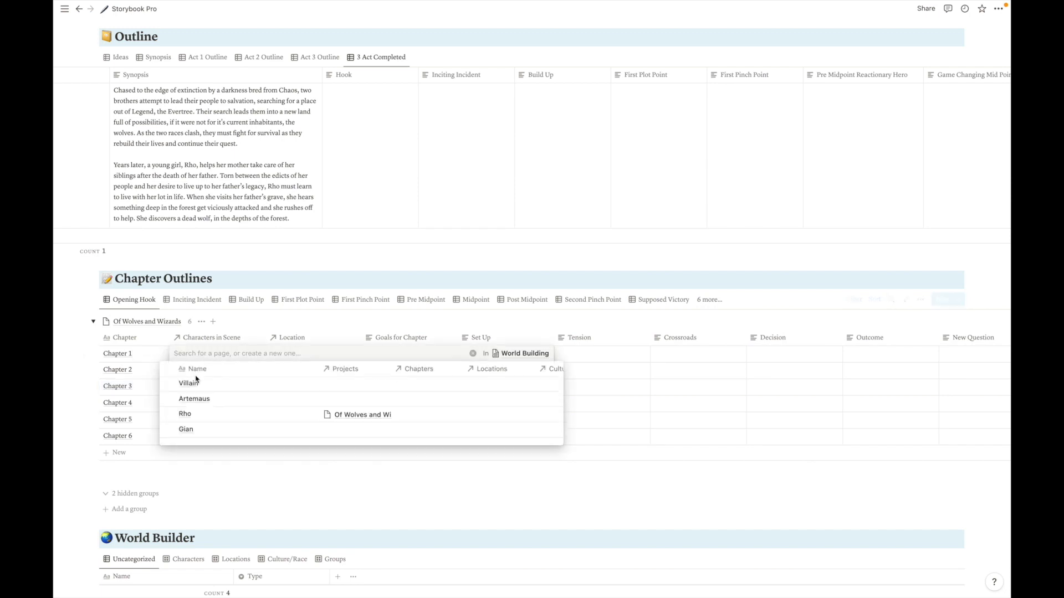
pyautogui.click(170, 416)
pyautogui.click(170, 431)
pyautogui.click(170, 399)
pyautogui.click(321, 472)
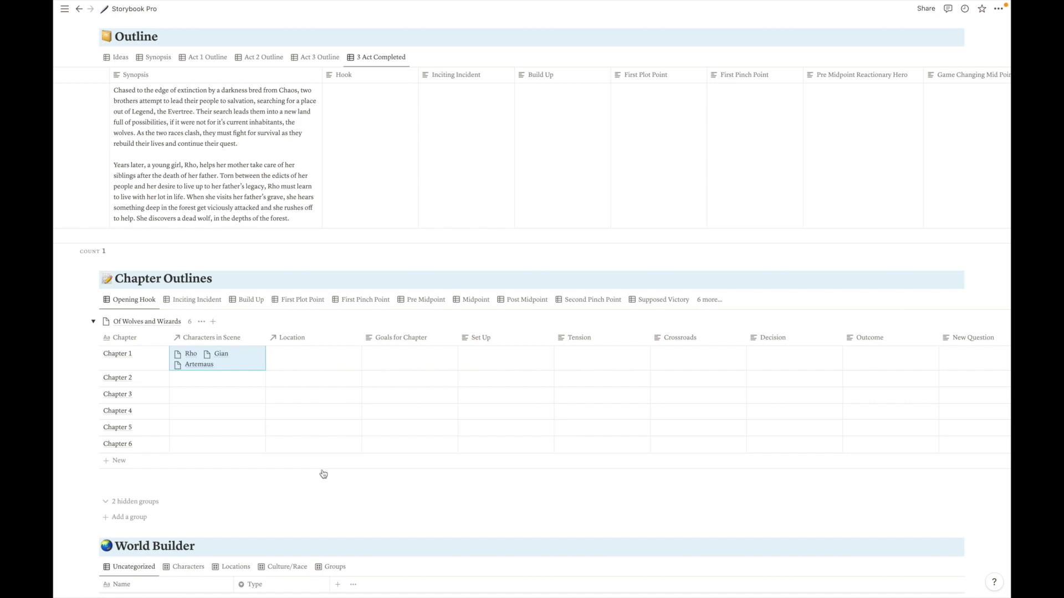
# - Create a new World Building page named "Waypoint" and link it as Chapter 1's location
pyautogui.click(298, 357)
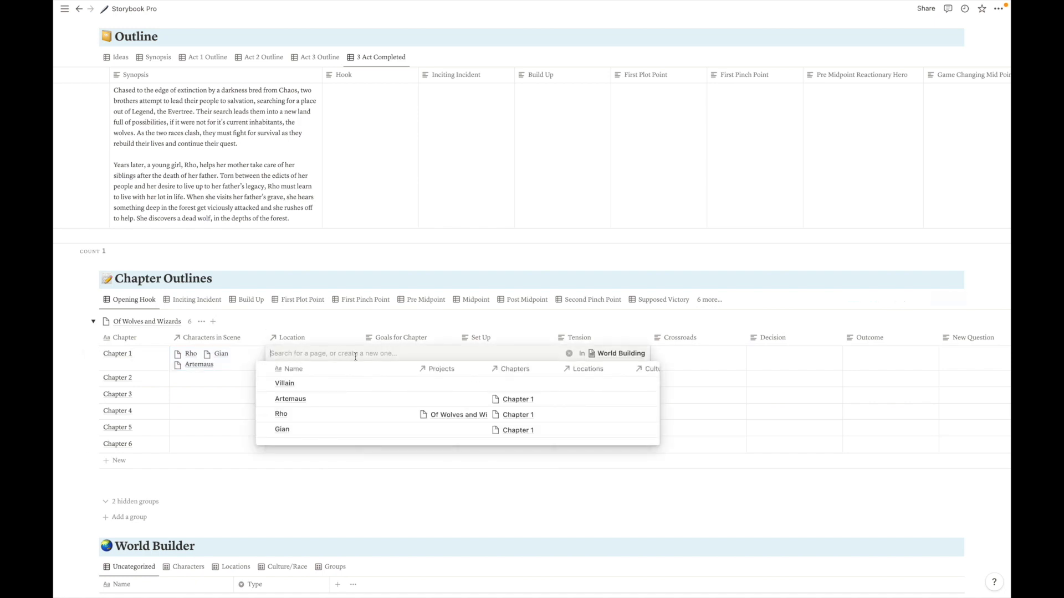
pyautogui.write('Waypoint')
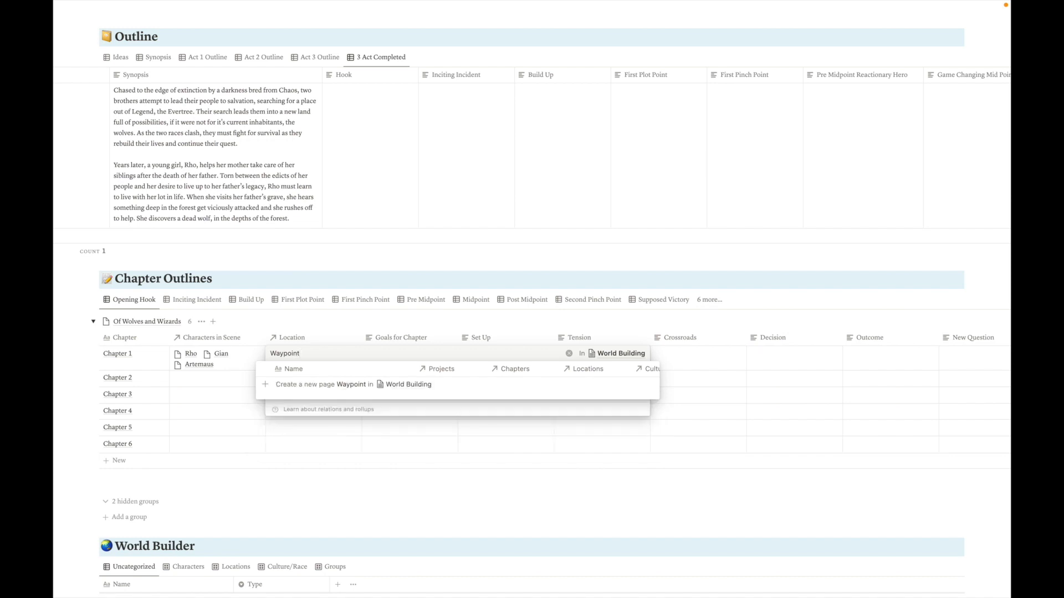
pyautogui.press('Return')
pyautogui.press('Escape')
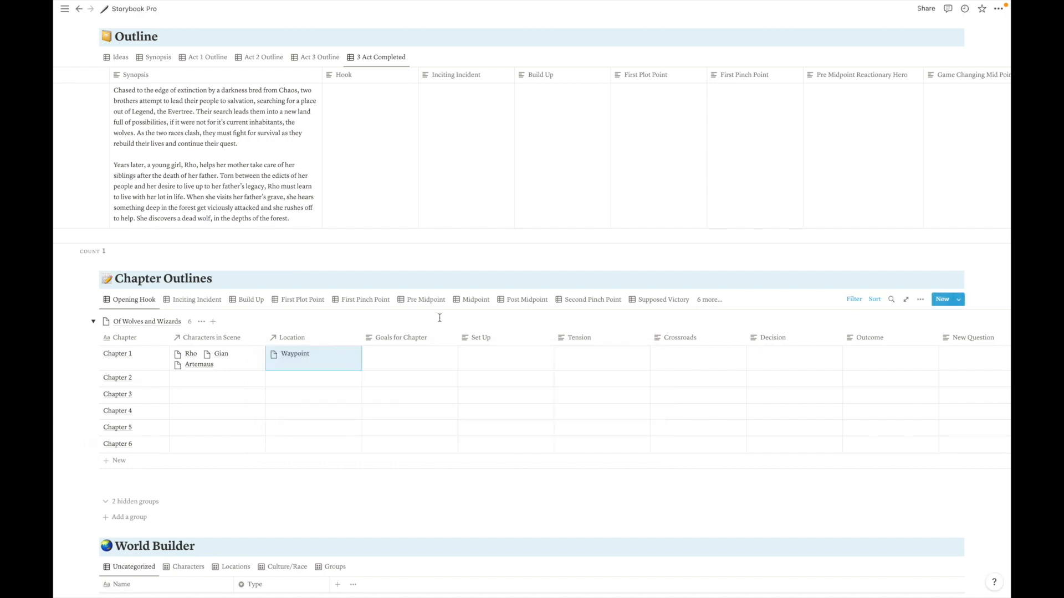
# - Examine the Opening Hook chapter columns from Goals for Chapter through New Question
pyautogui.hscroll(2, 418, 382)
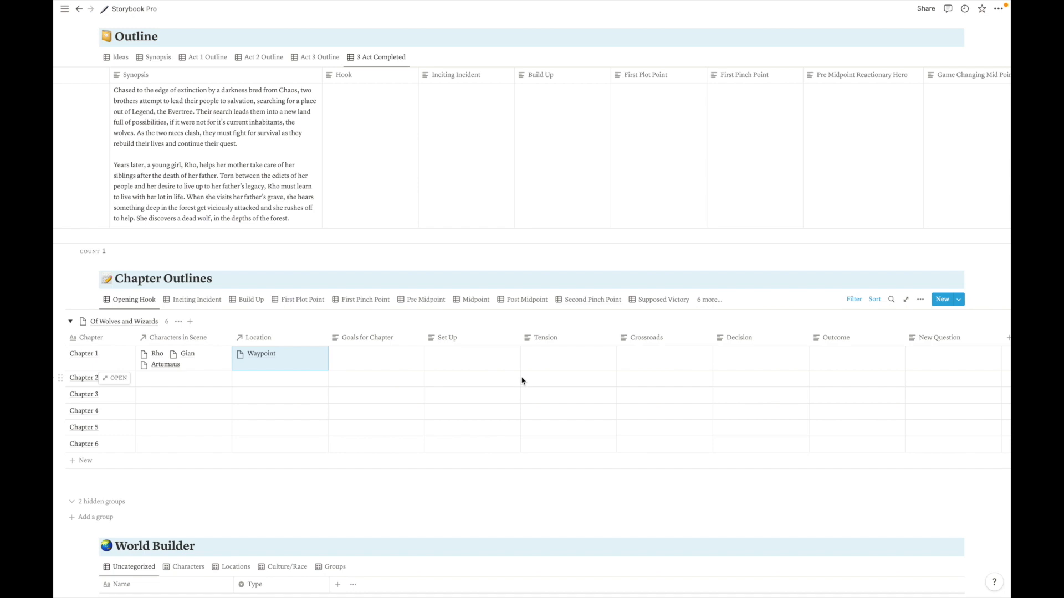
pyautogui.hscroll(-2, 423, 368)
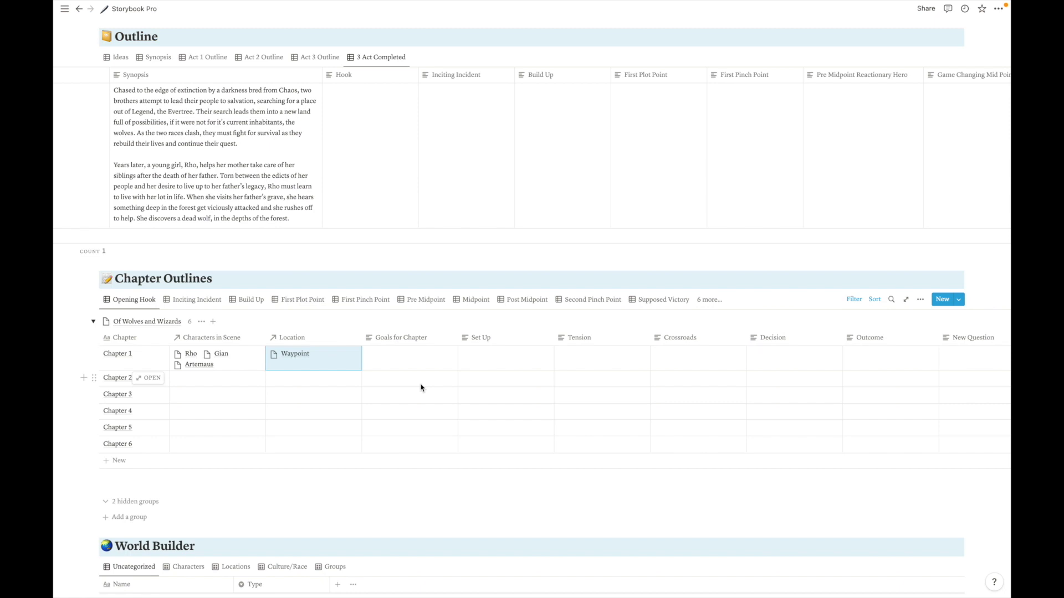
pyautogui.hscroll(2, 395, 389)
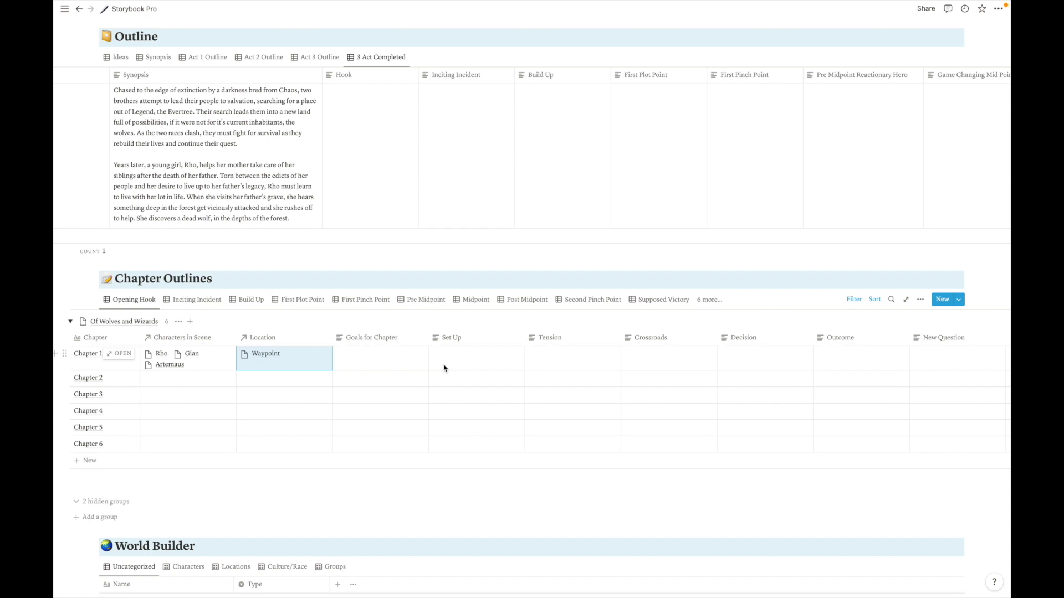
pyautogui.click(375, 357)
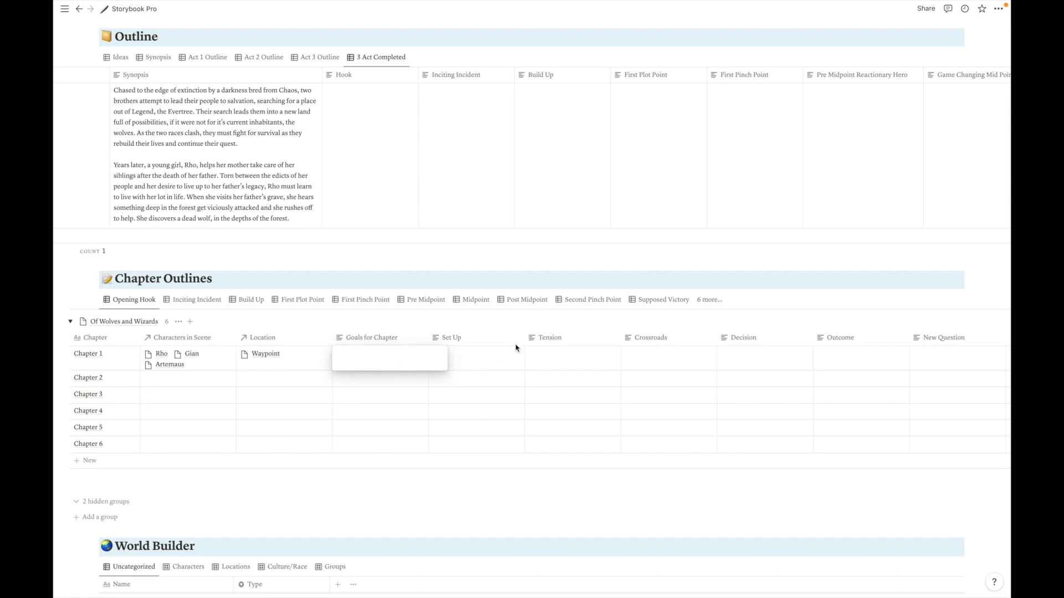
pyautogui.press('Escape')
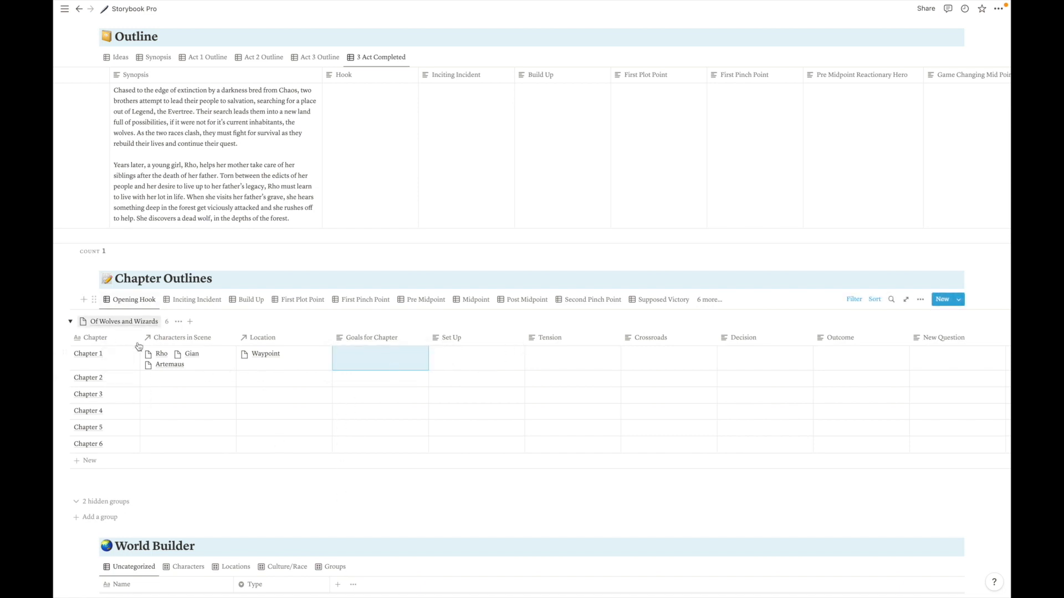
pyautogui.scroll(-1, 159, 431)
pyautogui.scroll(-1, 159, 431)
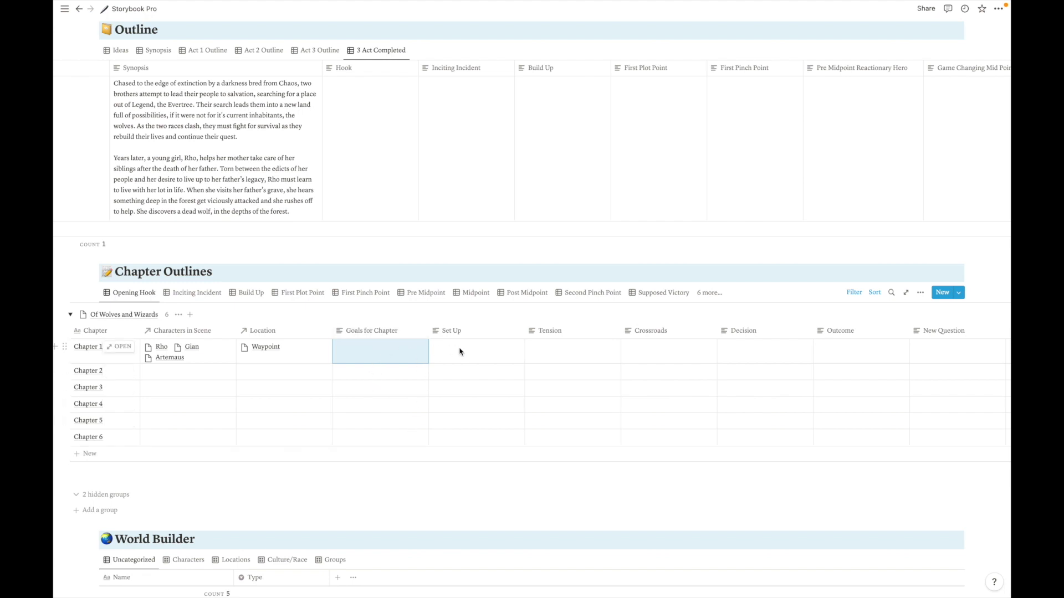
pyautogui.hscroll(1, 458, 351)
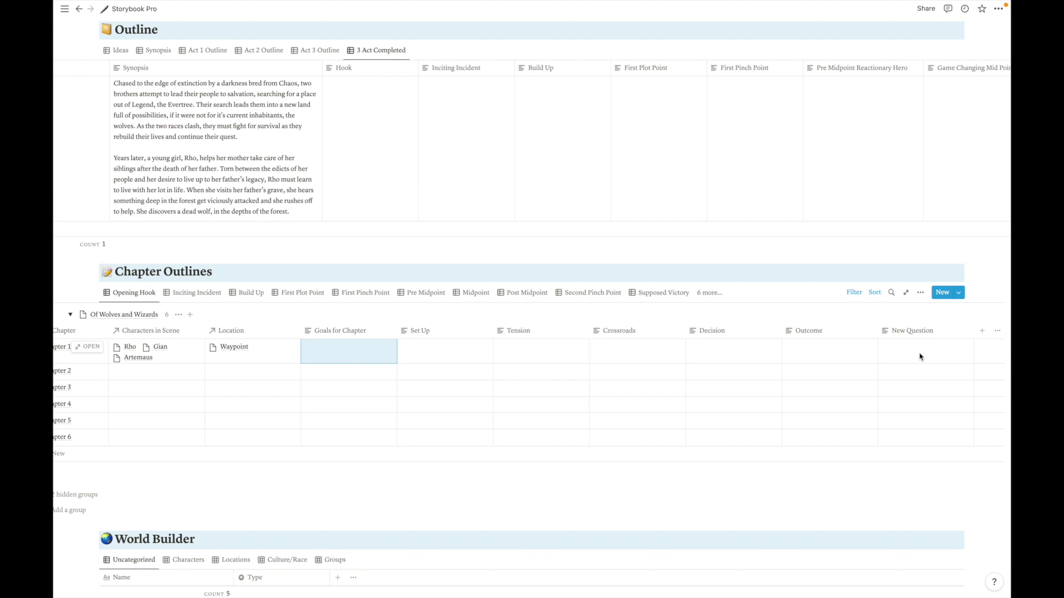
pyautogui.hscroll(-3, 919, 356)
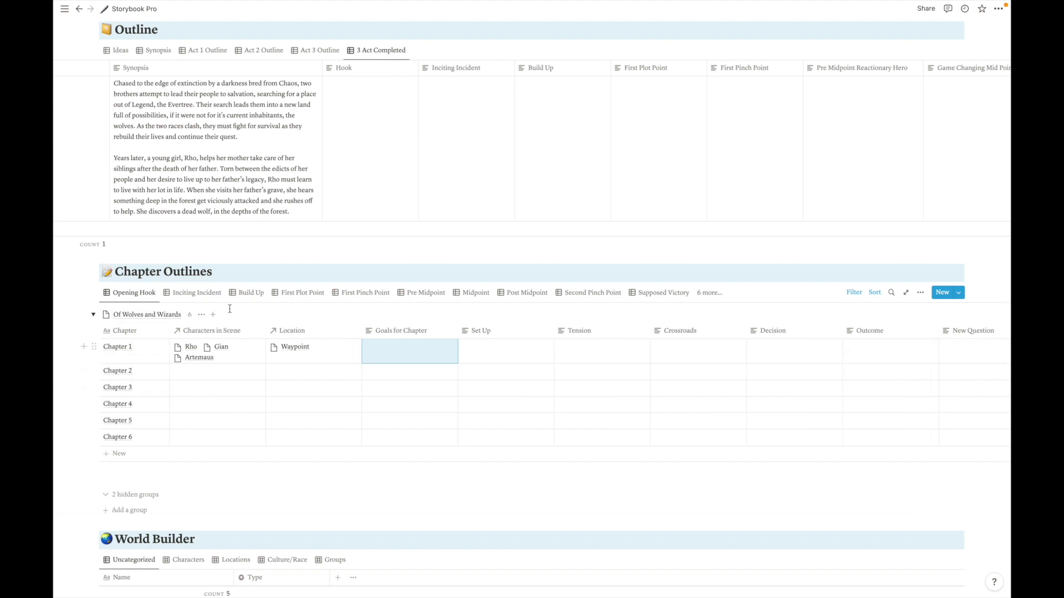
# - Add an Of Wolves and Wizards group to the Inciting Incident chapter outlines, with a chapter named "Chapter 7"
pyautogui.click(193, 294)
pyautogui.hscroll(3, 425, 150)
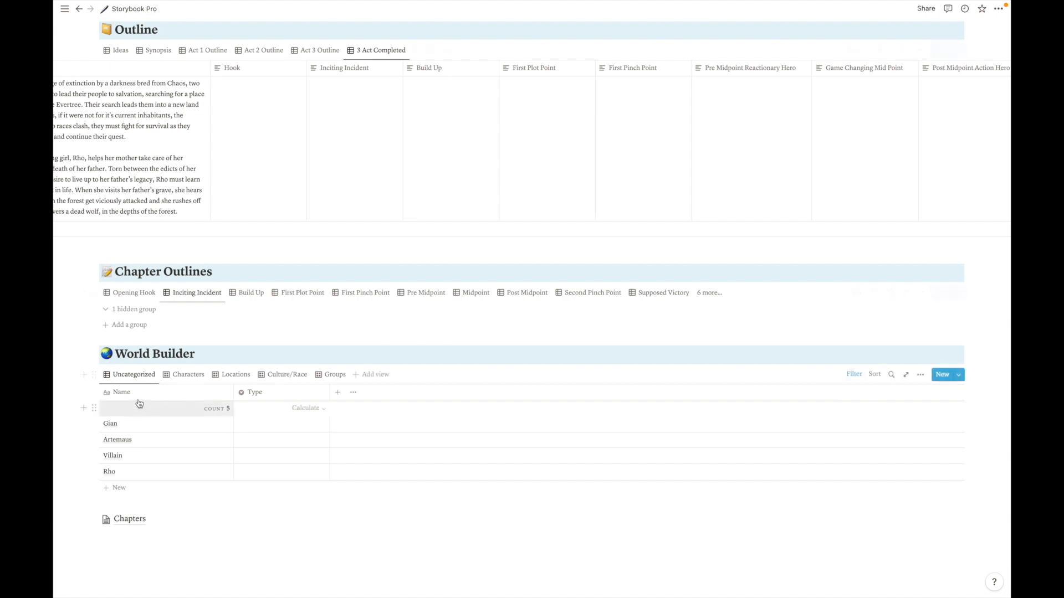
pyautogui.click(128, 327)
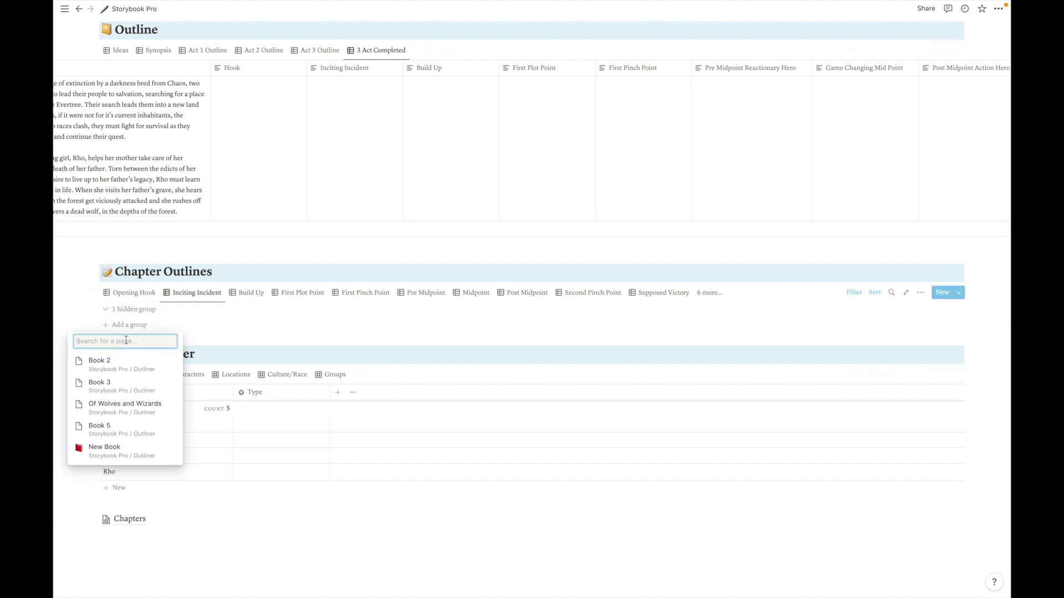
pyautogui.click(123, 403)
pyautogui.click(127, 348)
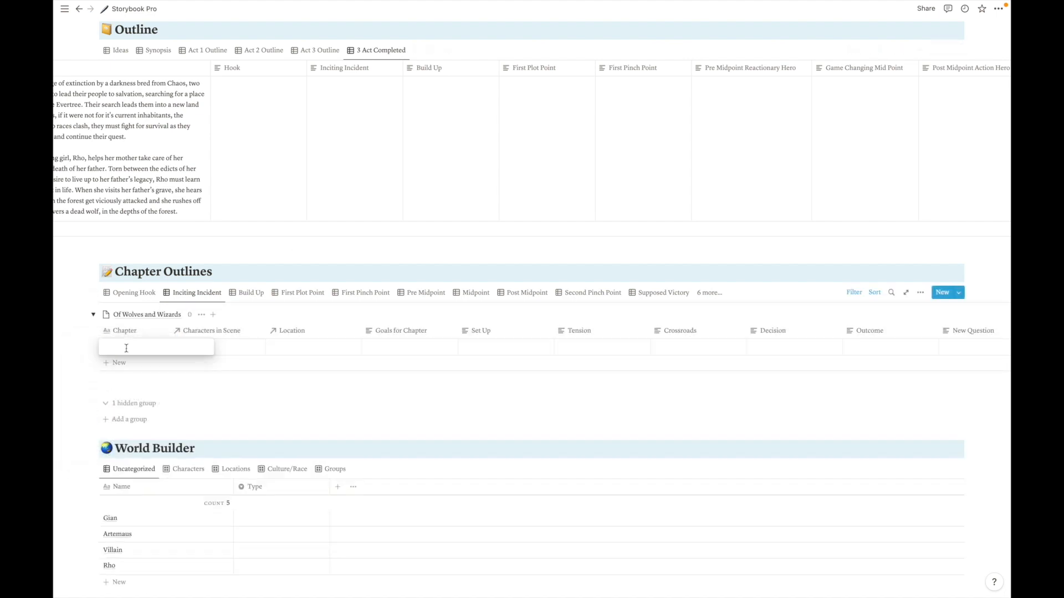
pyautogui.write('Chapter 7')
pyautogui.press('Return')
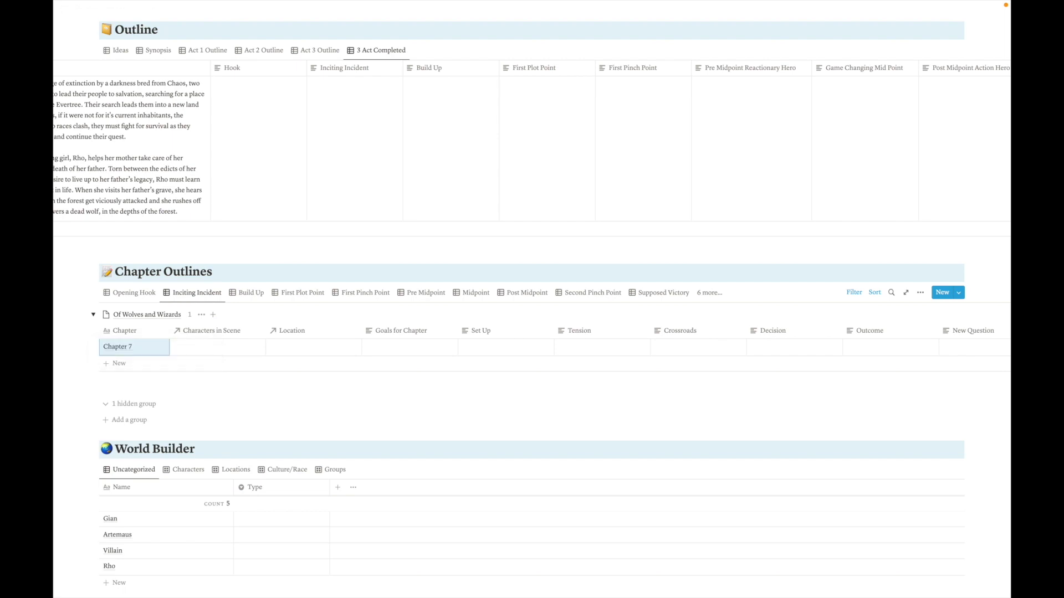
# - Check the full list of Chapter Outlines views through Resolution
pyautogui.click(709, 292)
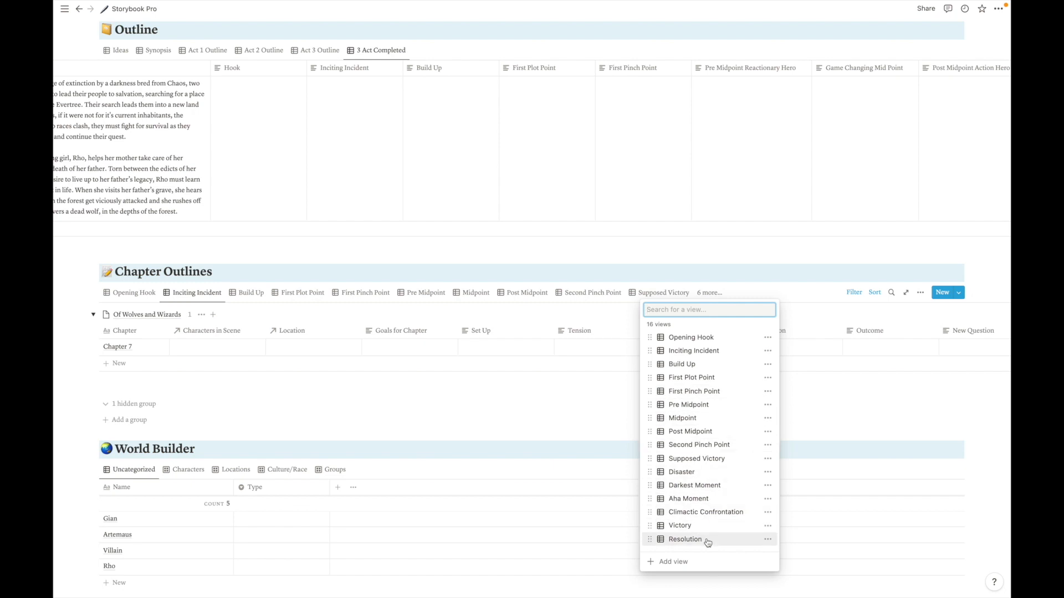
pyautogui.click(614, 306)
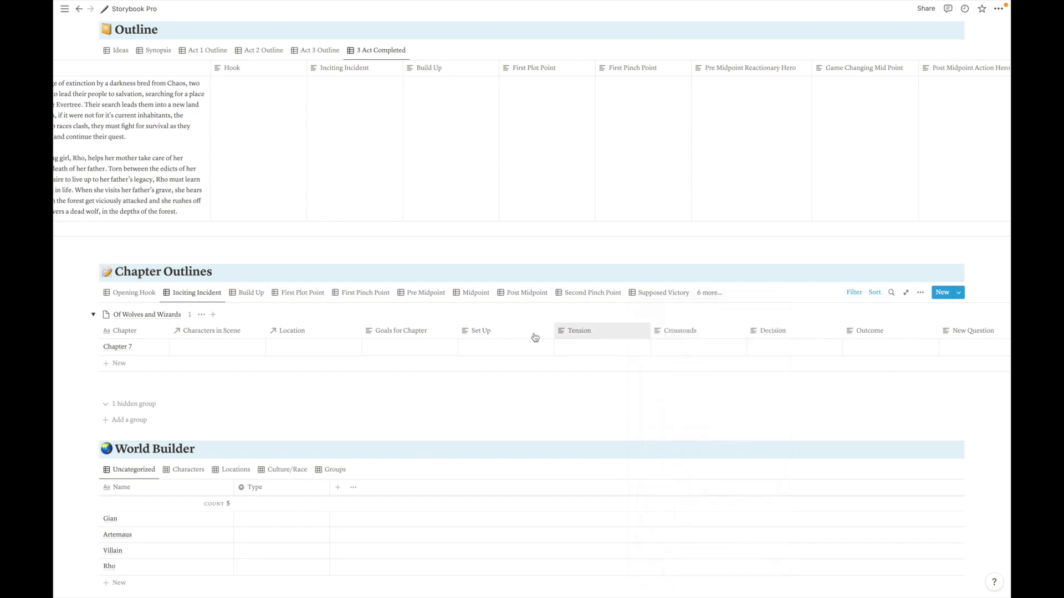
pyautogui.scroll(1, 443, 355)
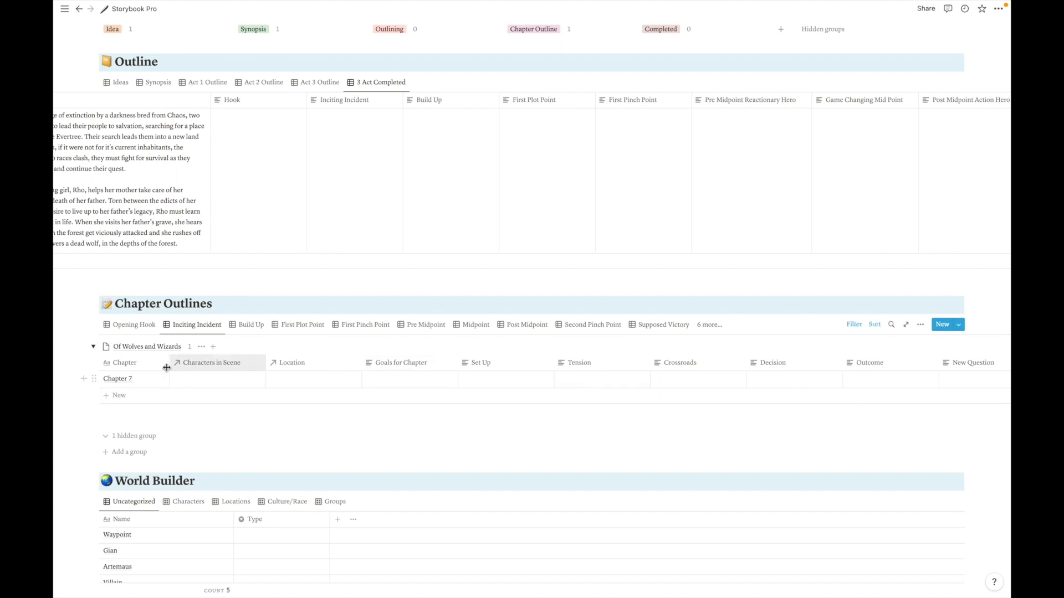
# - Create a World Building page named "Dark Forest" and link it as a second location for Chapter 1 in Opening Hook
pyautogui.click(147, 329)
pyautogui.click(317, 392)
pyautogui.write('Dark Forest')
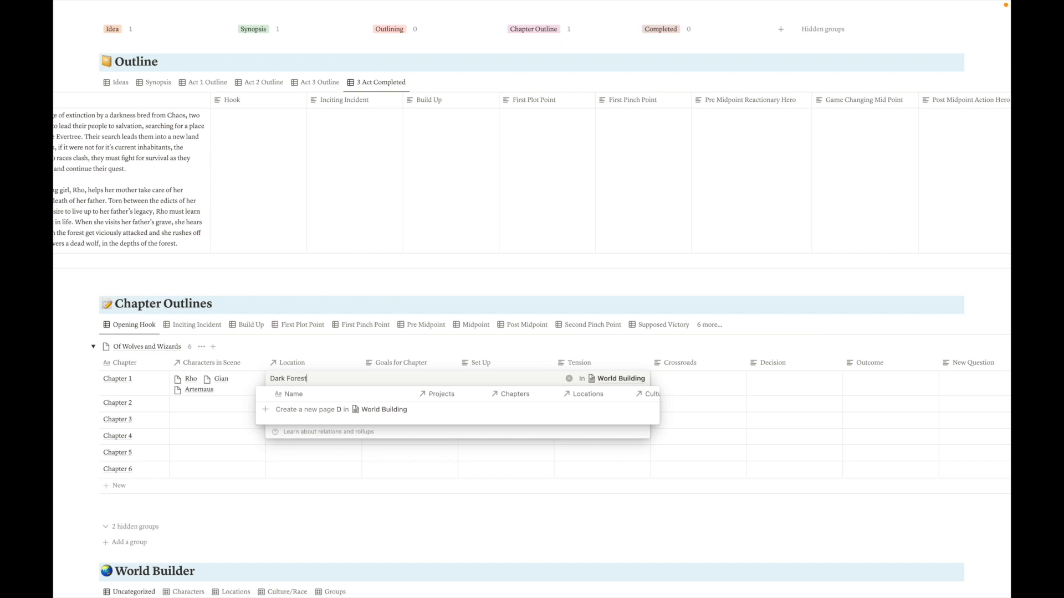
pyautogui.click(323, 411)
pyautogui.click(252, 427)
# - Set the type of Dark Forest and Waypoint to Location in the uncategorized World Builder entries
pyautogui.scroll(-6, 358, 411)
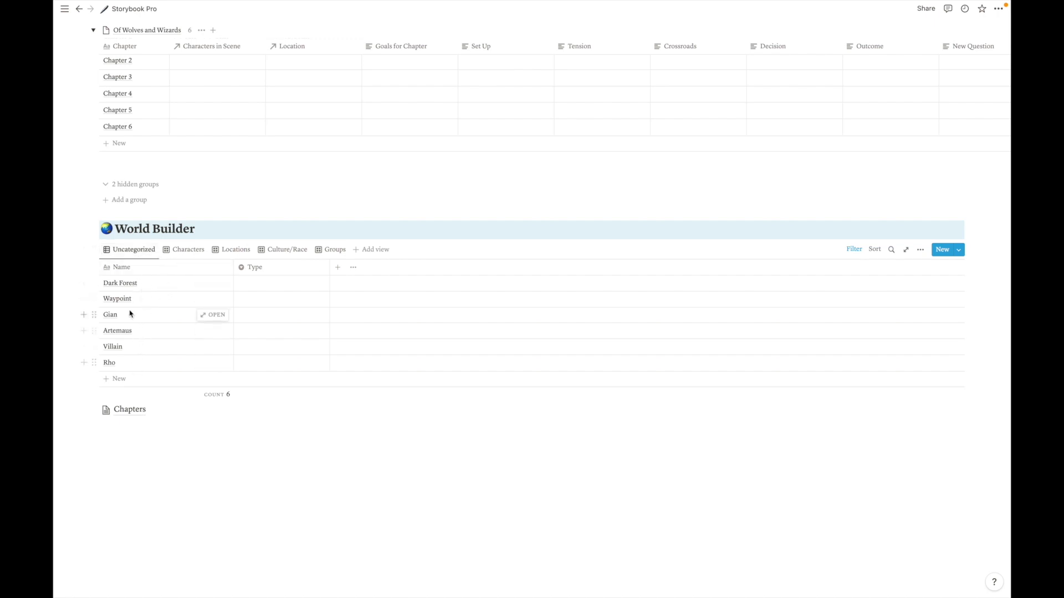
pyautogui.click(271, 286)
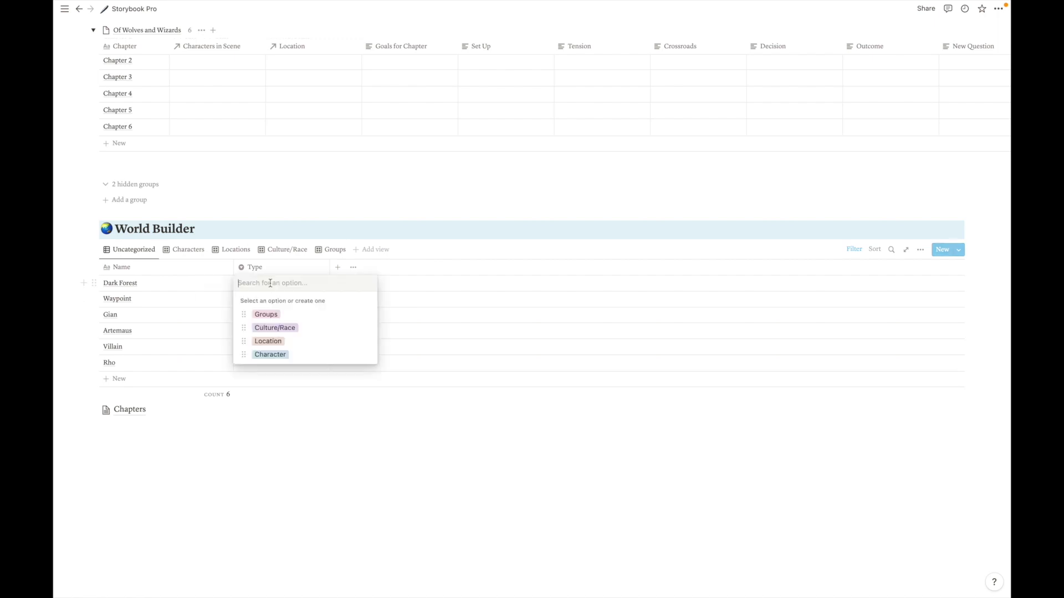
pyautogui.click(288, 344)
pyautogui.click(271, 288)
pyautogui.click(273, 342)
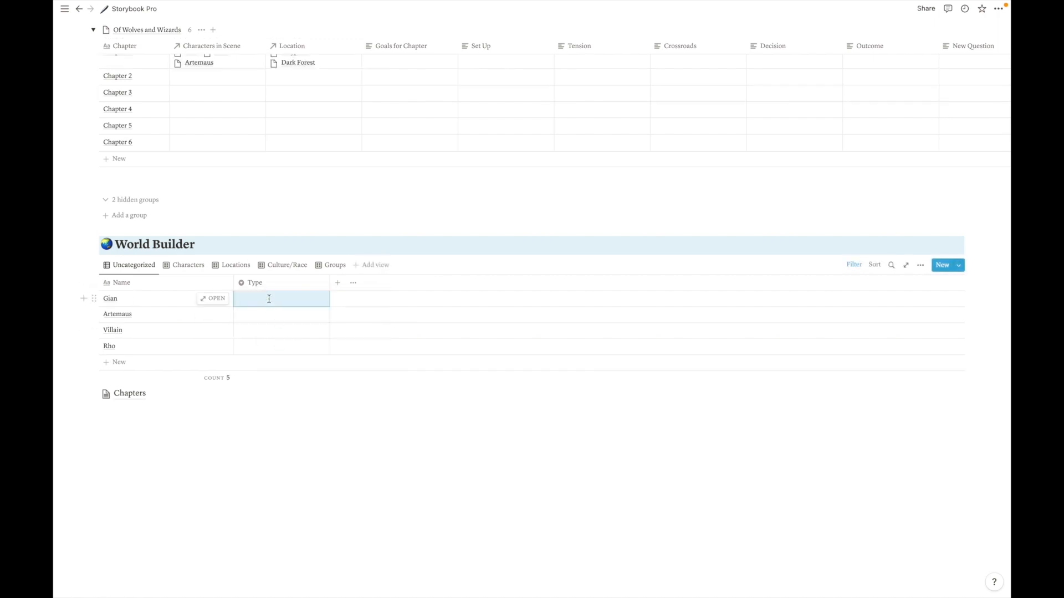
# - Set the type of Gian, Artemaus, Villain and Rho to Character in the World Builder
pyautogui.click(269, 298)
pyautogui.click(282, 371)
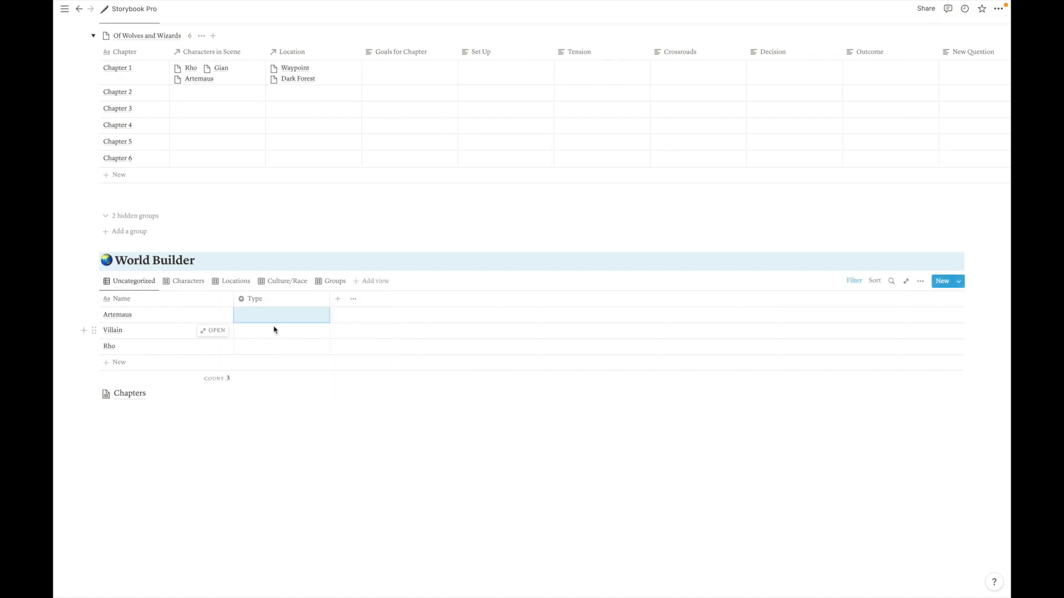
pyautogui.click(273, 315)
pyautogui.click(275, 383)
pyautogui.click(269, 348)
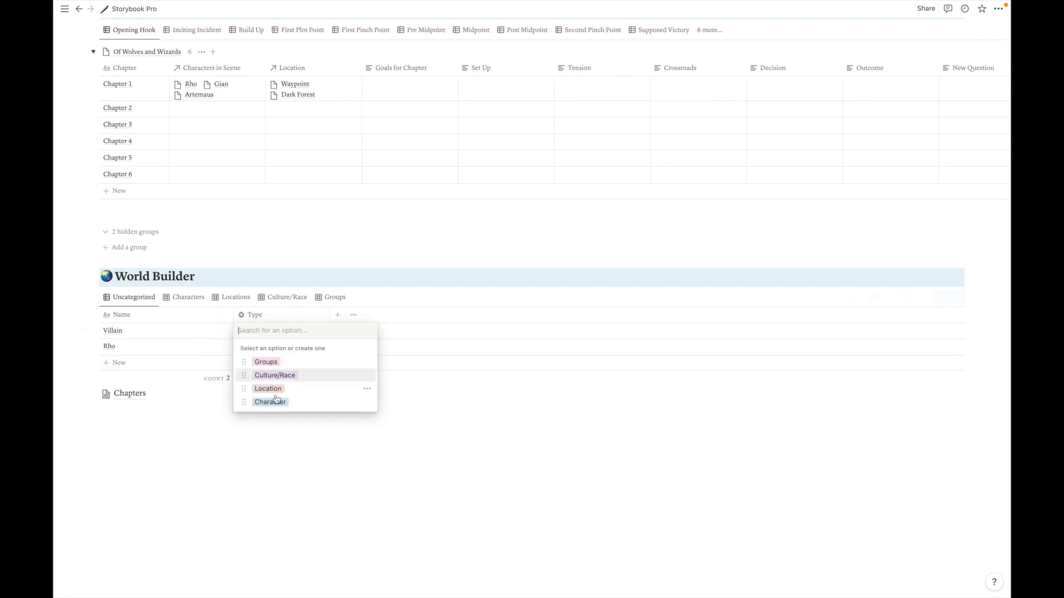
pyautogui.click(280, 401)
pyautogui.click(275, 346)
pyautogui.click(288, 417)
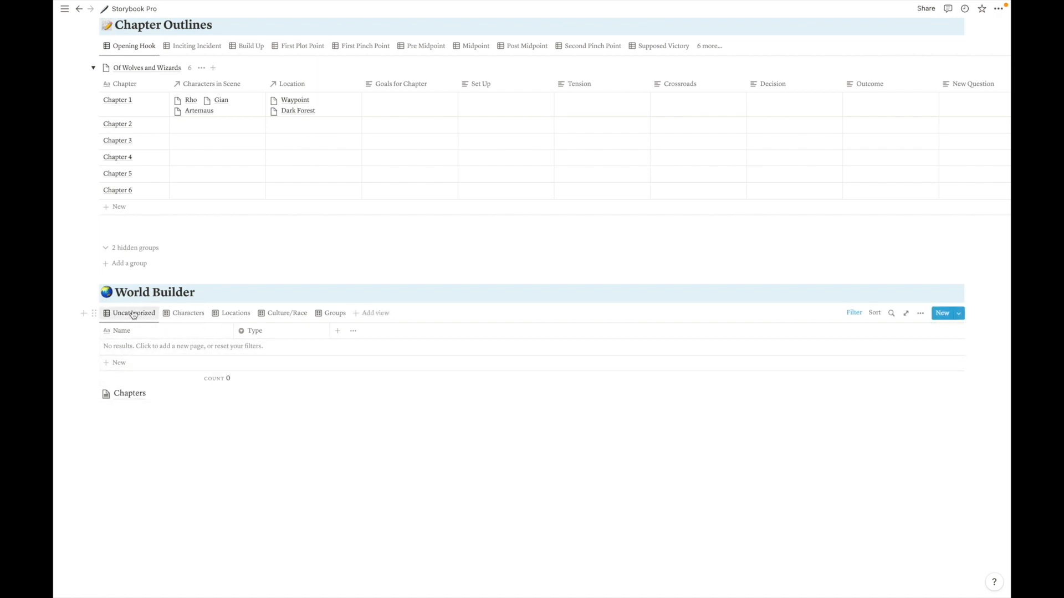
# - Open Rho's page from the World Builder characters and link Waypoint as its Location
pyautogui.click(185, 314)
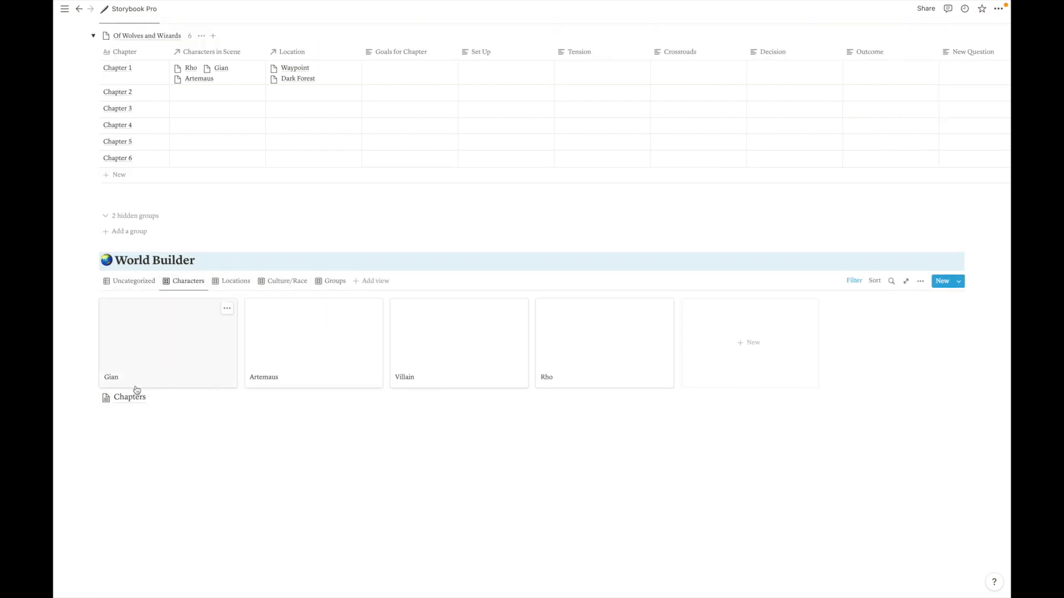
pyautogui.click(594, 343)
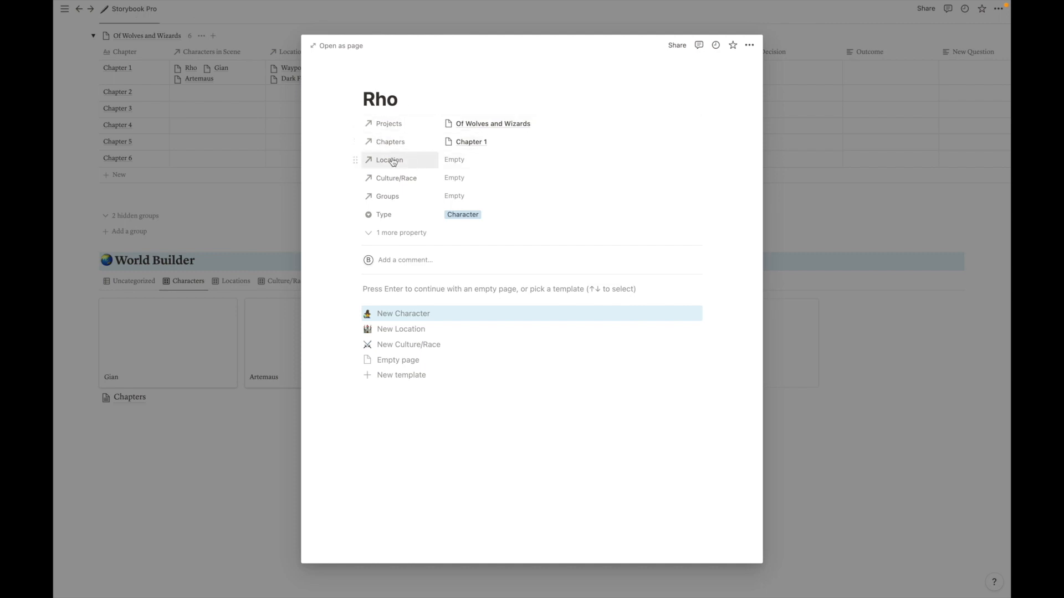
pyautogui.click(459, 163)
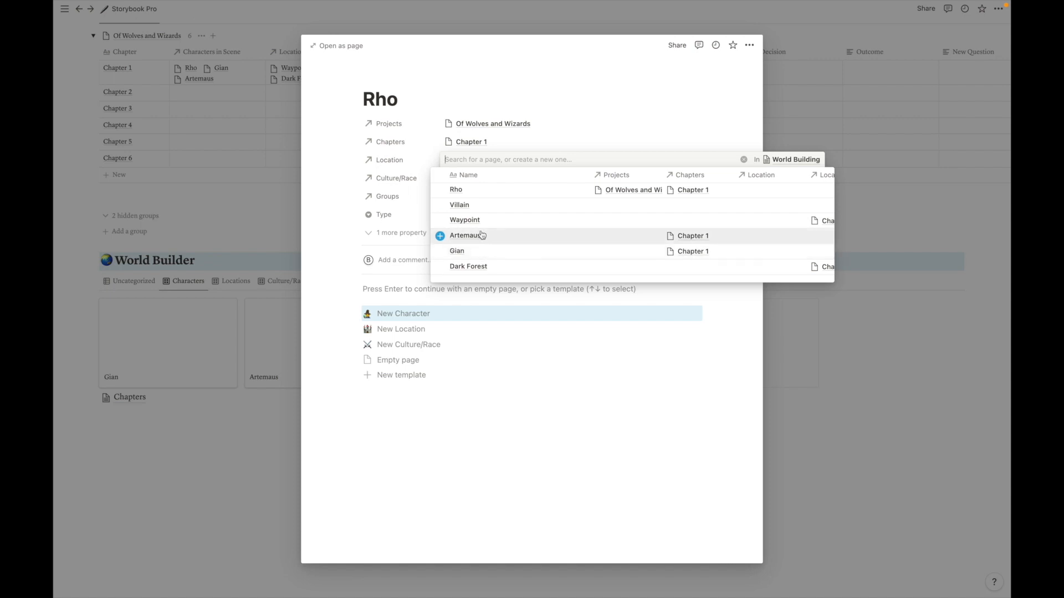
pyautogui.click(440, 220)
pyautogui.click(354, 191)
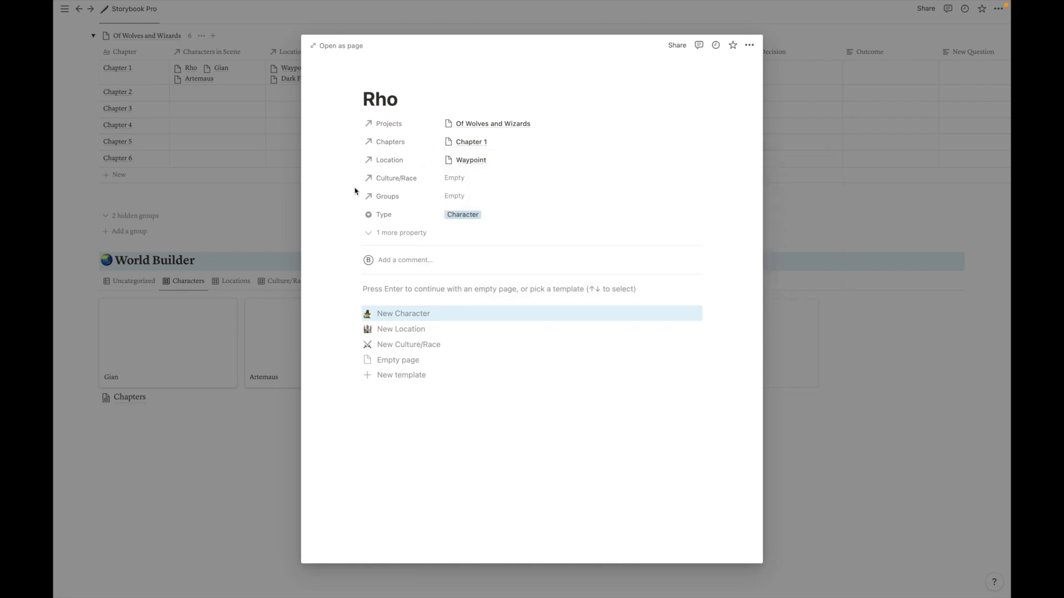
# - Create a World Building page named "High People" and link it as Rho's Culture/Race
pyautogui.click(475, 178)
pyautogui.write('High ')
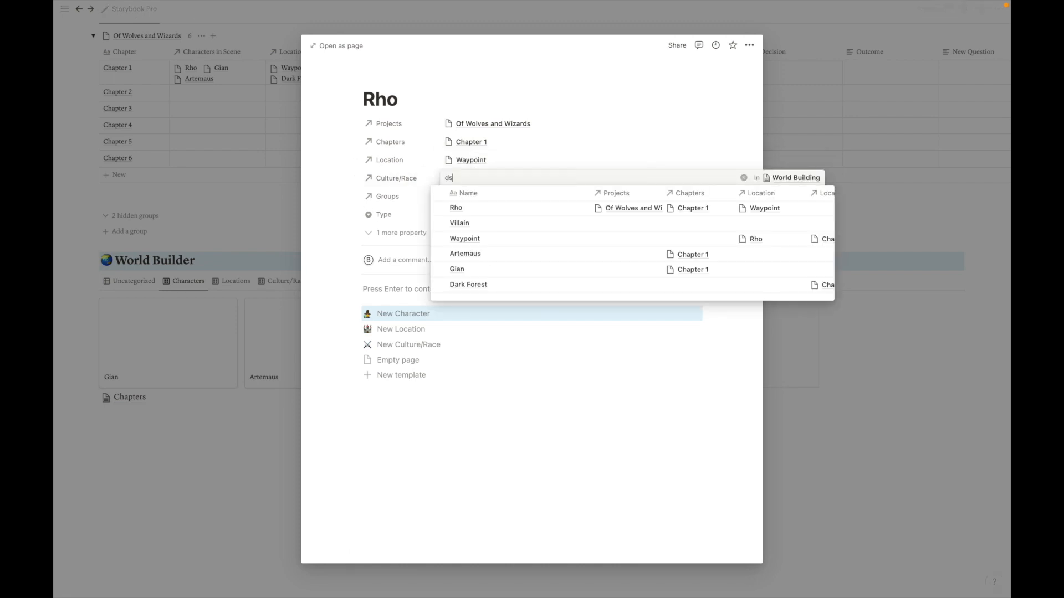
pyautogui.write('People')
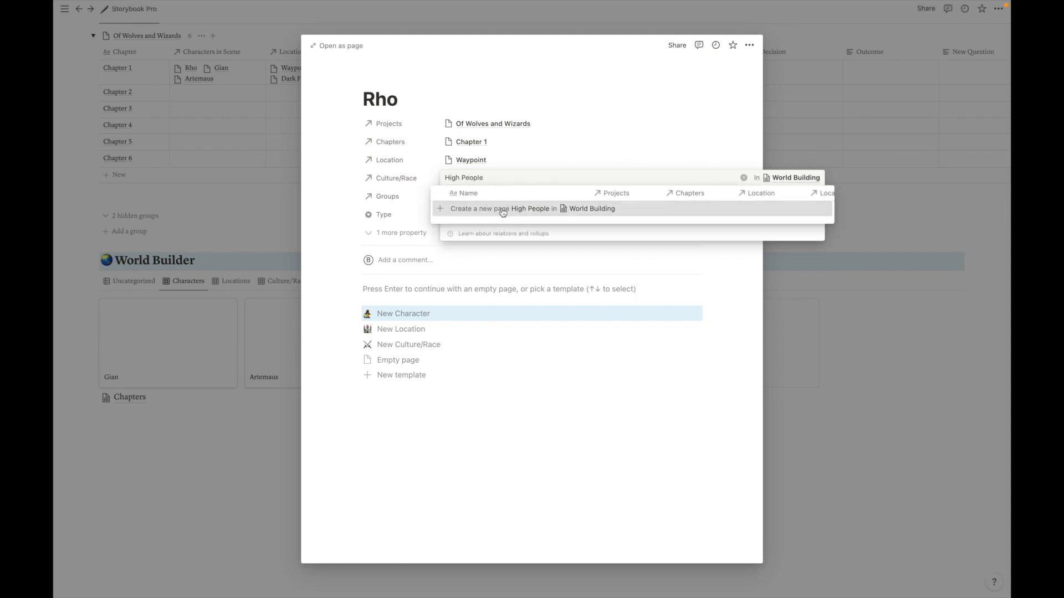
pyautogui.click(502, 211)
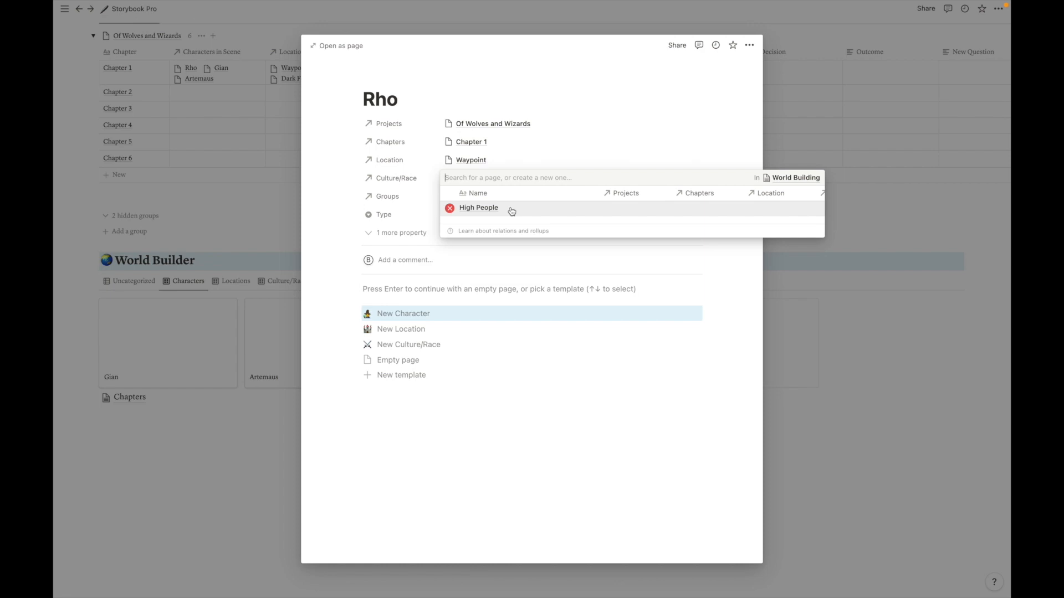
pyautogui.click(313, 214)
# - Create a World Building page named "Guards of Waypoint" and link it in Rho's Groups property
pyautogui.click(496, 197)
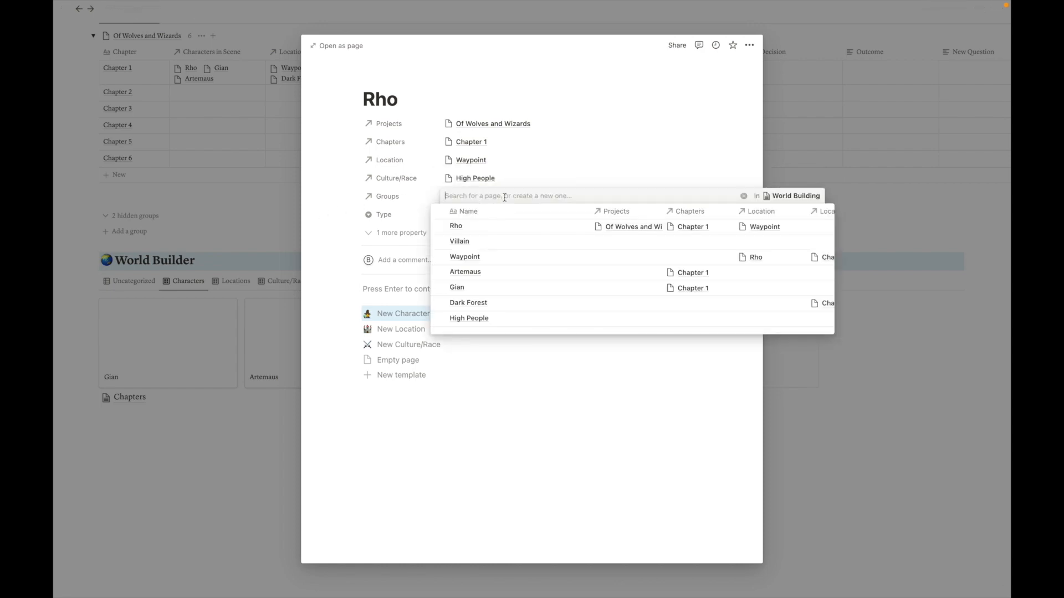
pyautogui.write('Guard')
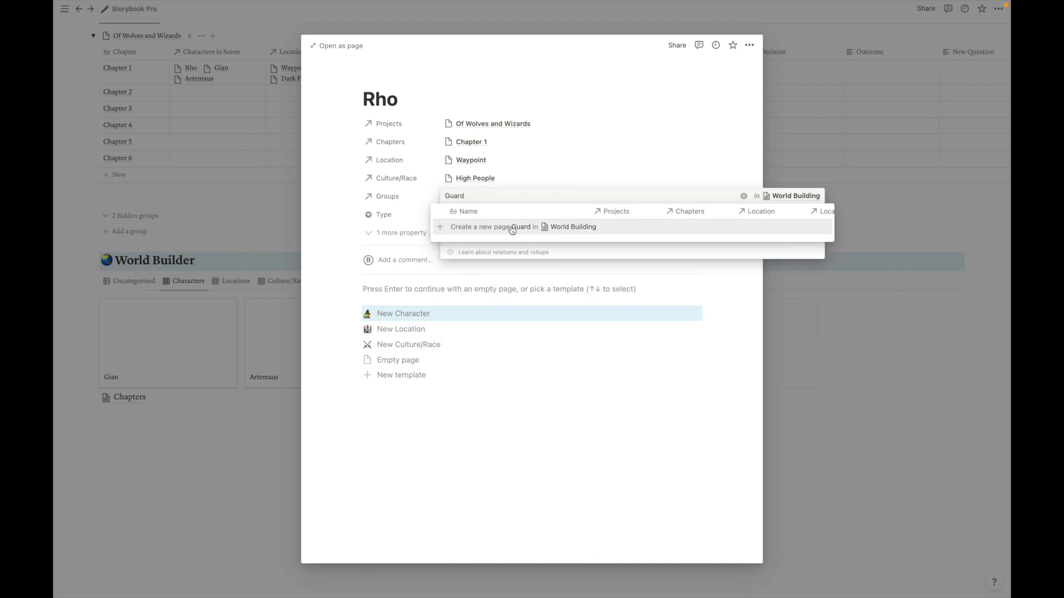
pyautogui.click(512, 229)
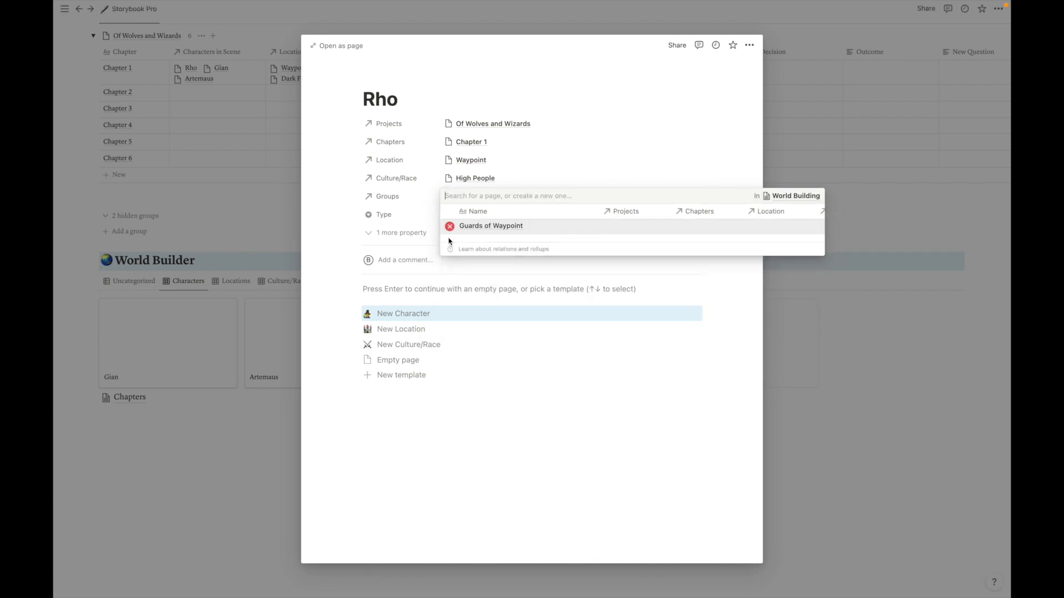
pyautogui.rightClick(334, 243)
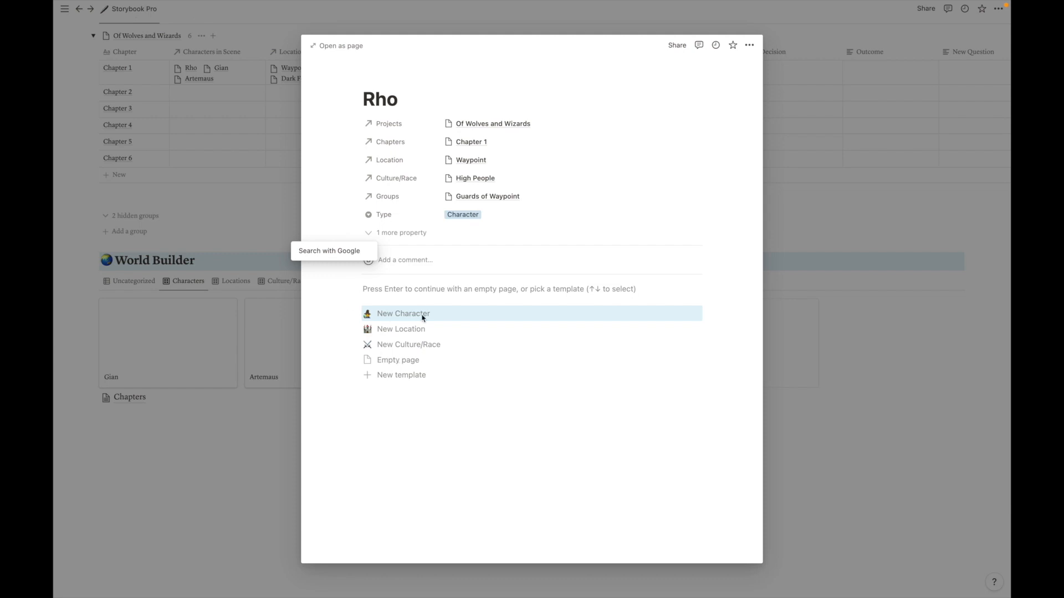
pyautogui.click(346, 285)
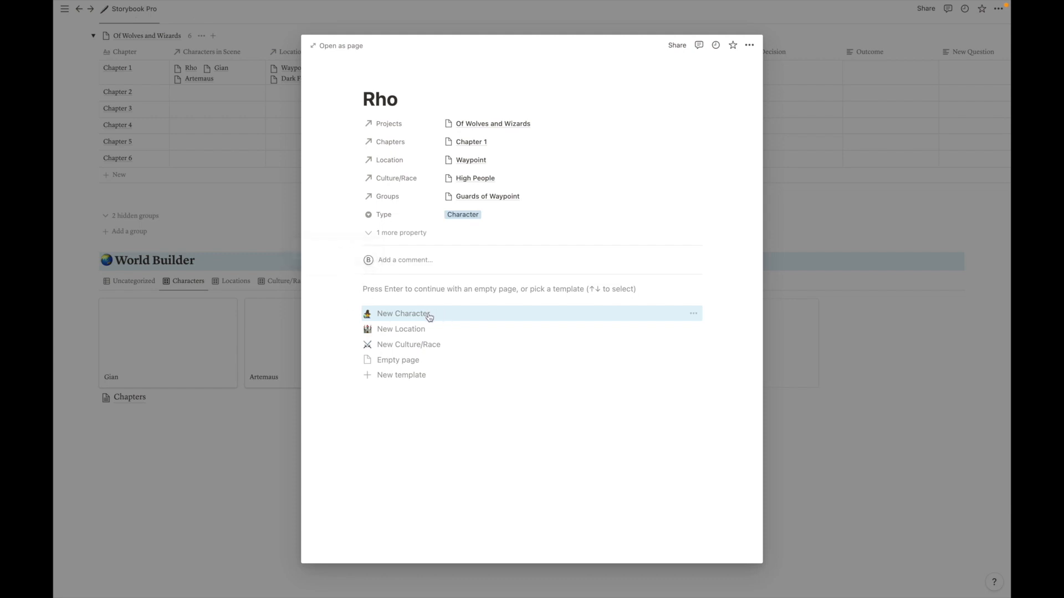
# - Apply the New Character template to Rho's page and look through its sections from Basics to History
pyautogui.click(429, 317)
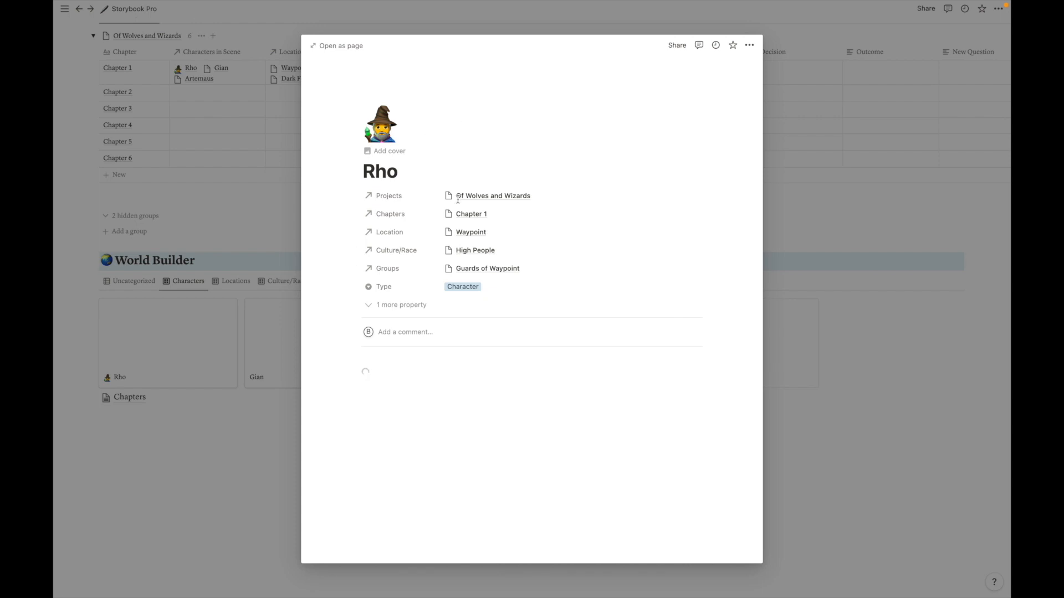
pyautogui.scroll(-1, 510, 349)
pyautogui.scroll(-5, 509, 349)
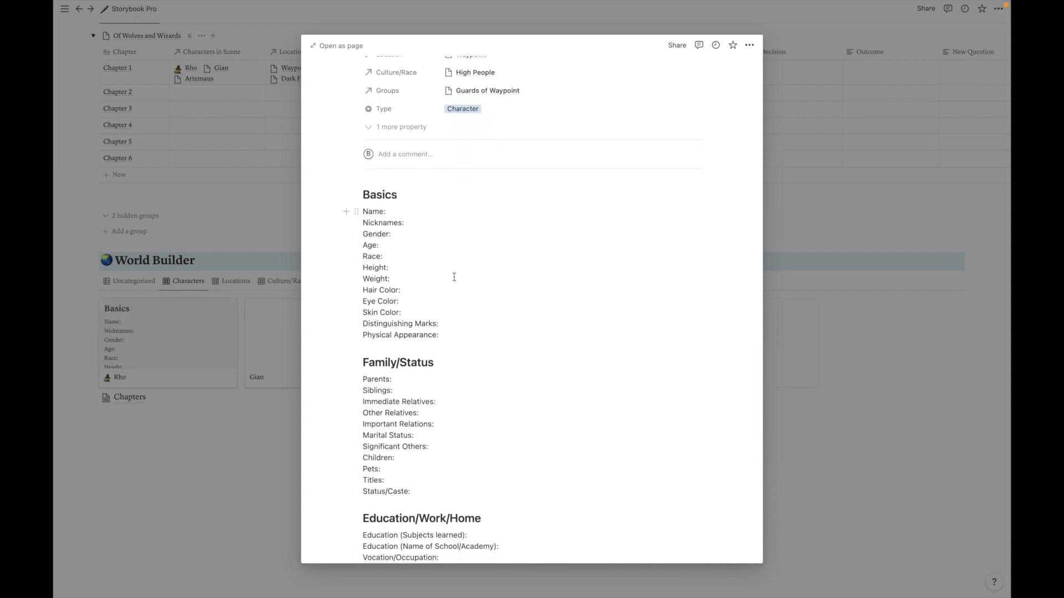
pyautogui.scroll(-12, 434, 236)
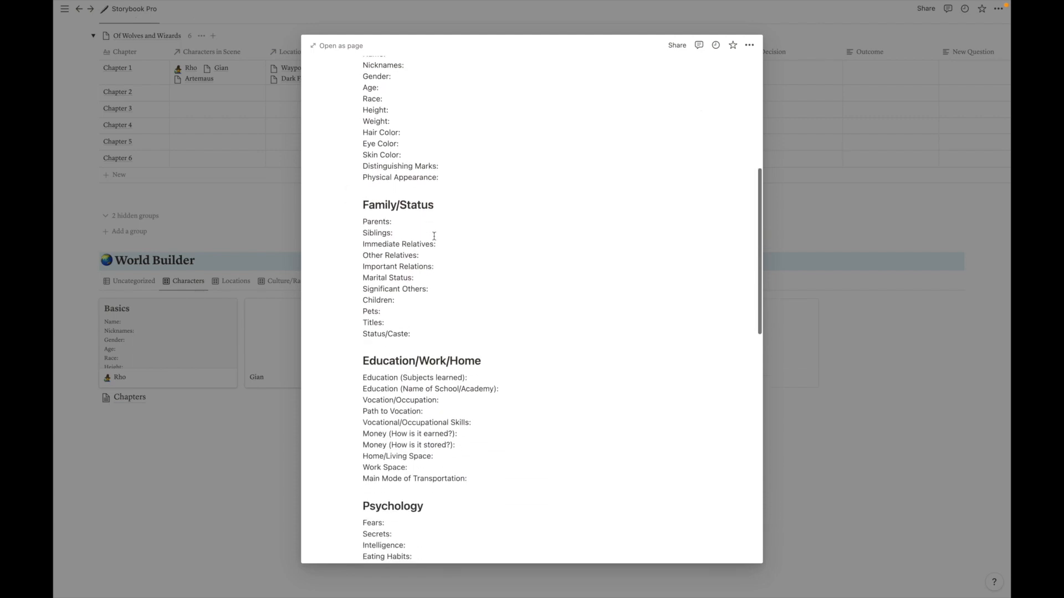
pyautogui.scroll(-13, 434, 236)
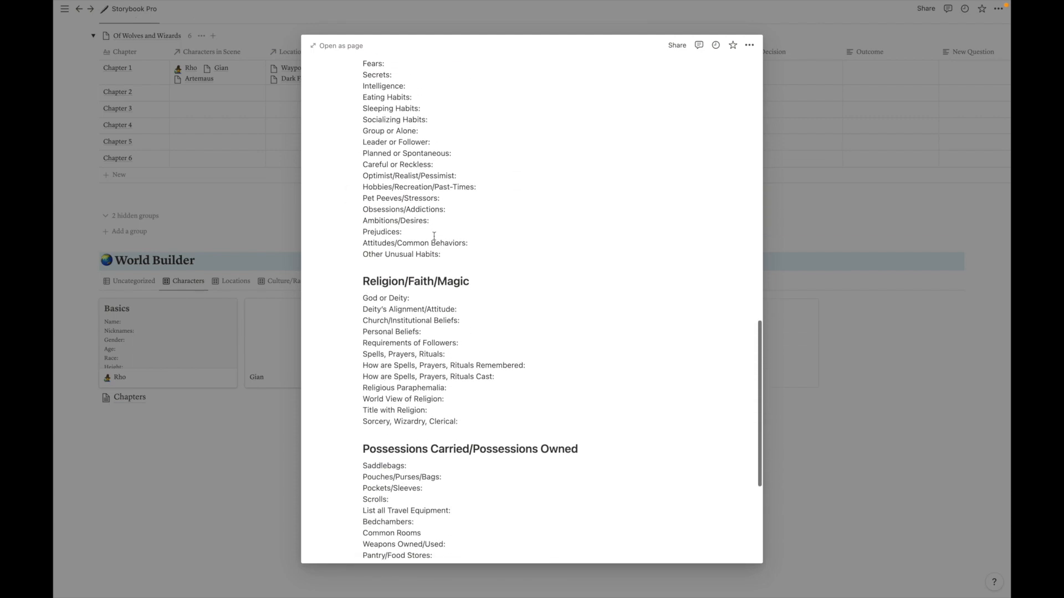
pyautogui.scroll(-1, 433, 236)
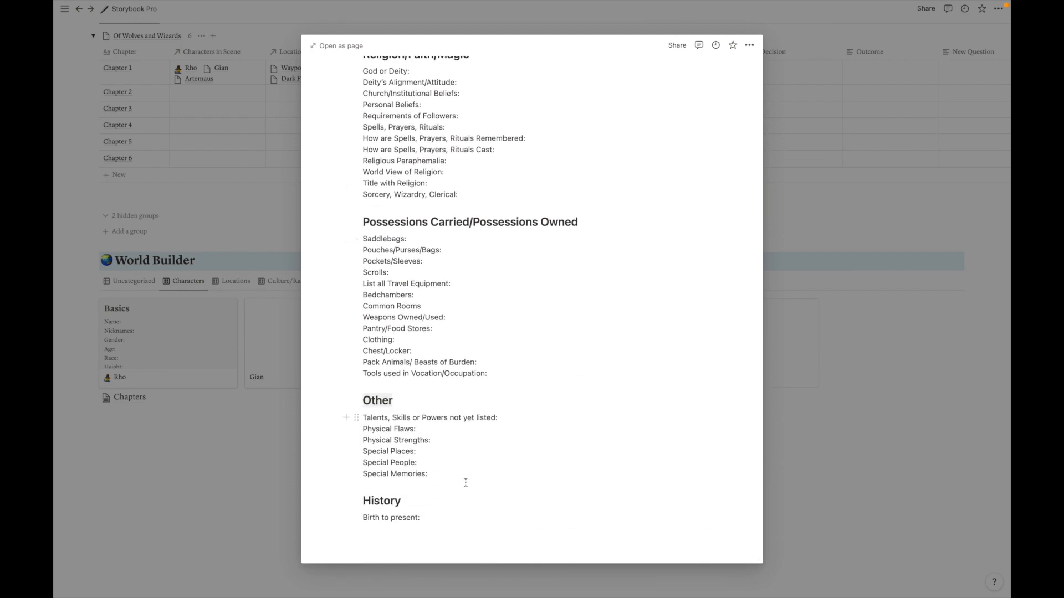
pyautogui.scroll(20, 463, 503)
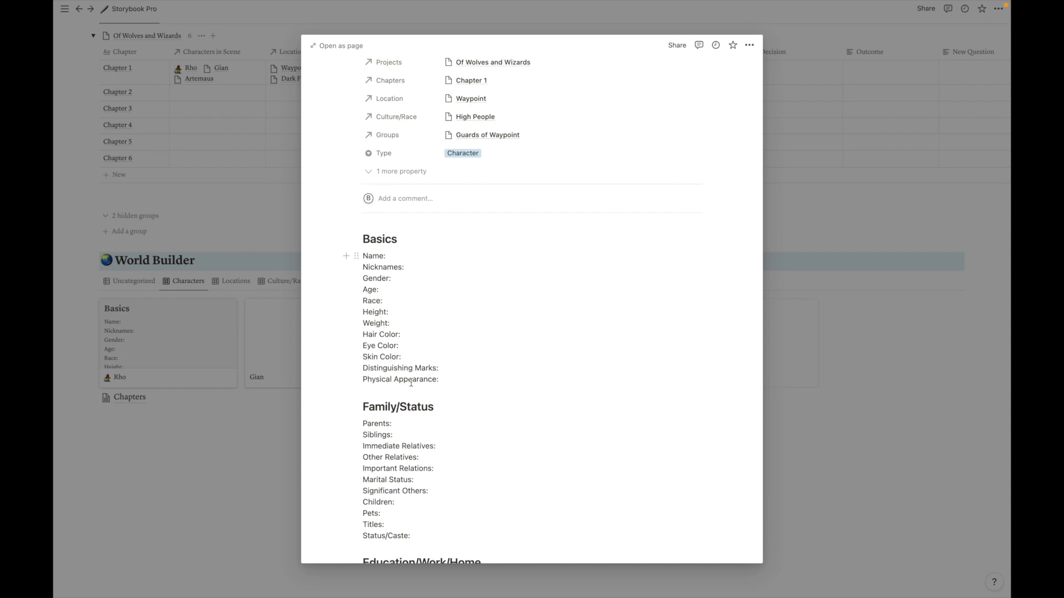
pyautogui.scroll(-10, 444, 340)
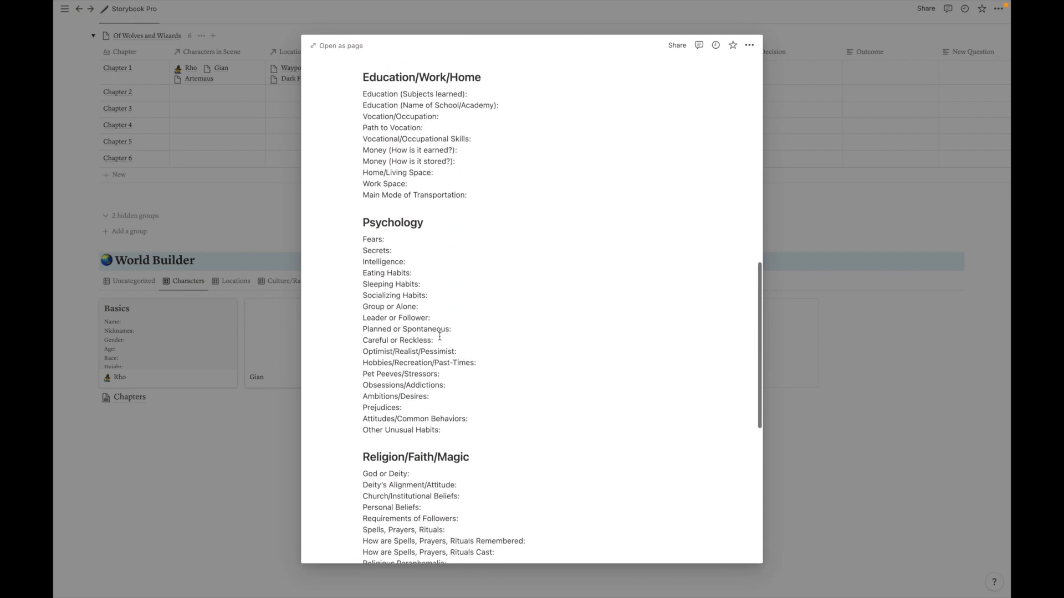
pyautogui.scroll(-7, 516, 277)
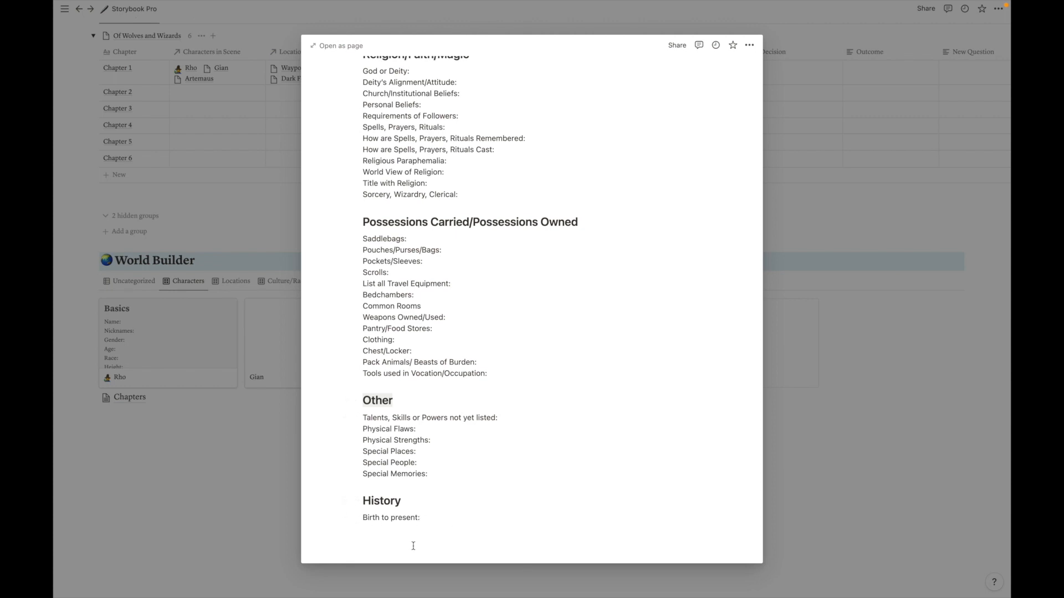
pyautogui.click(244, 404)
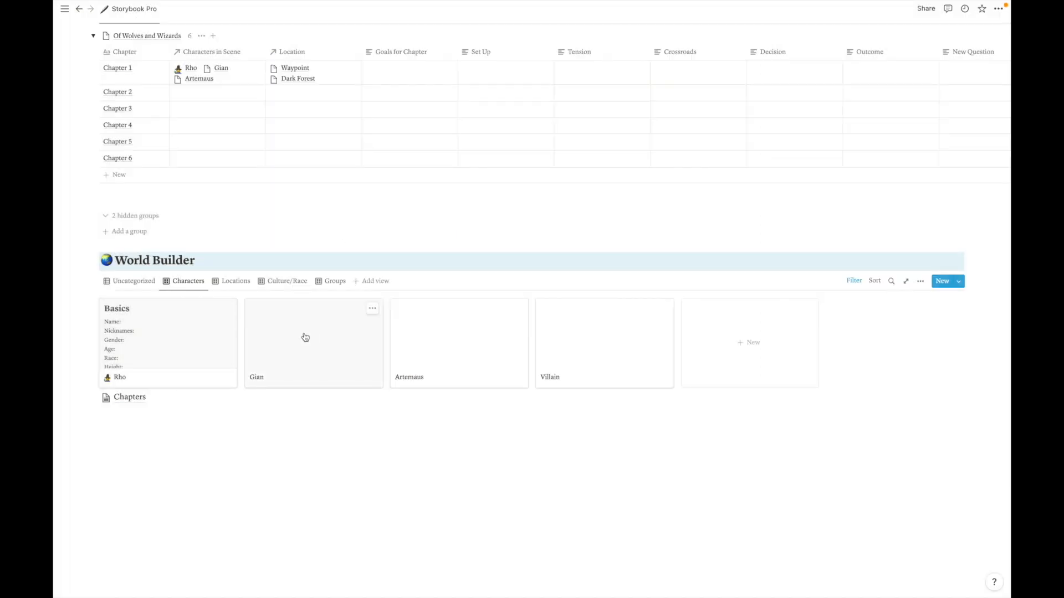
# - Open Waypoint from the World Builder locations and link it to the project Of Wolves and Wizards
pyautogui.click(232, 283)
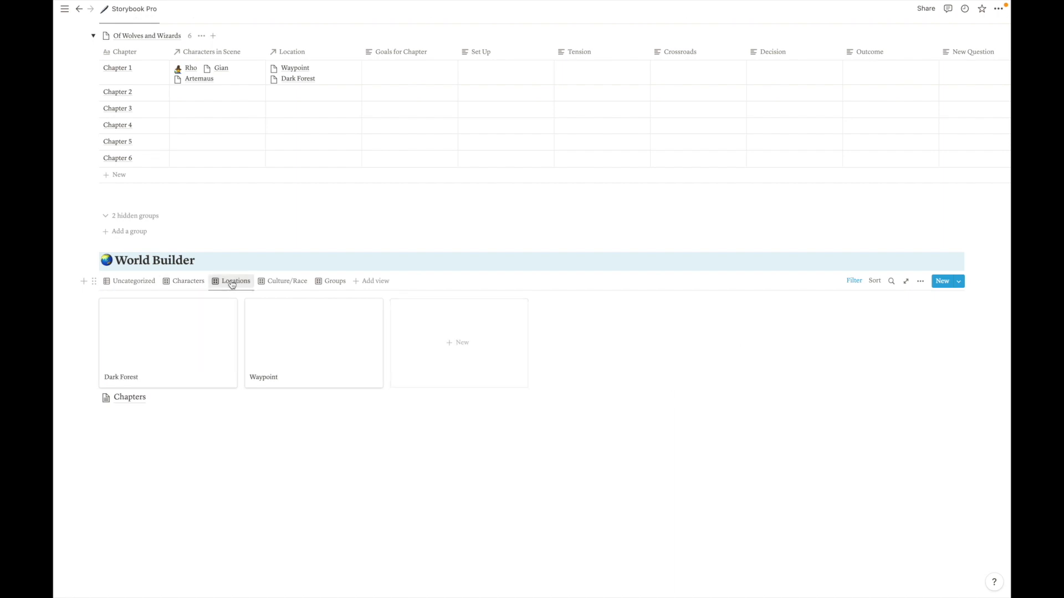
pyautogui.click(291, 367)
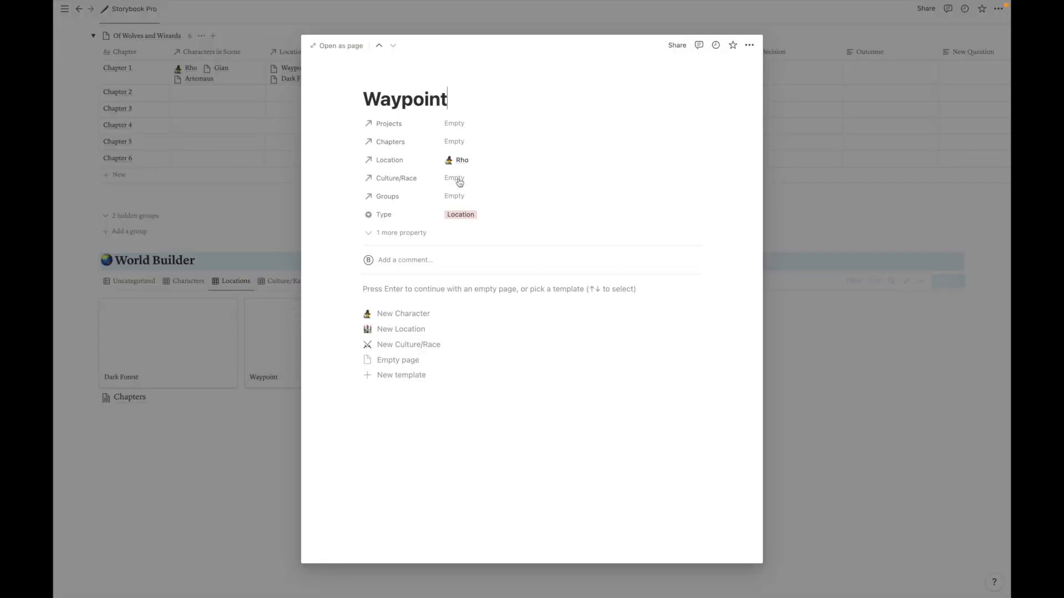
pyautogui.click(466, 127)
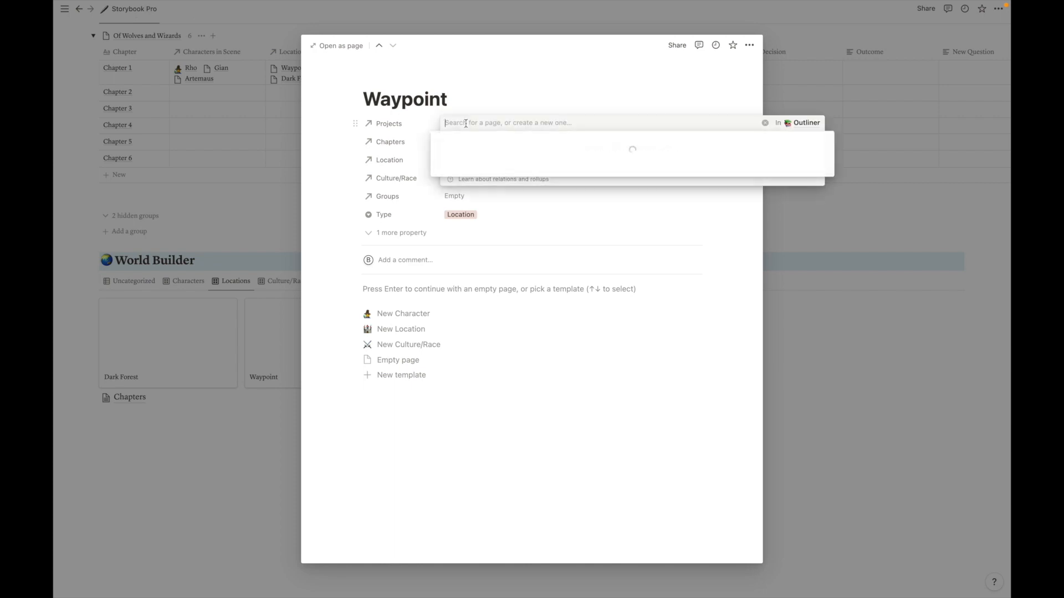
pyautogui.click(440, 186)
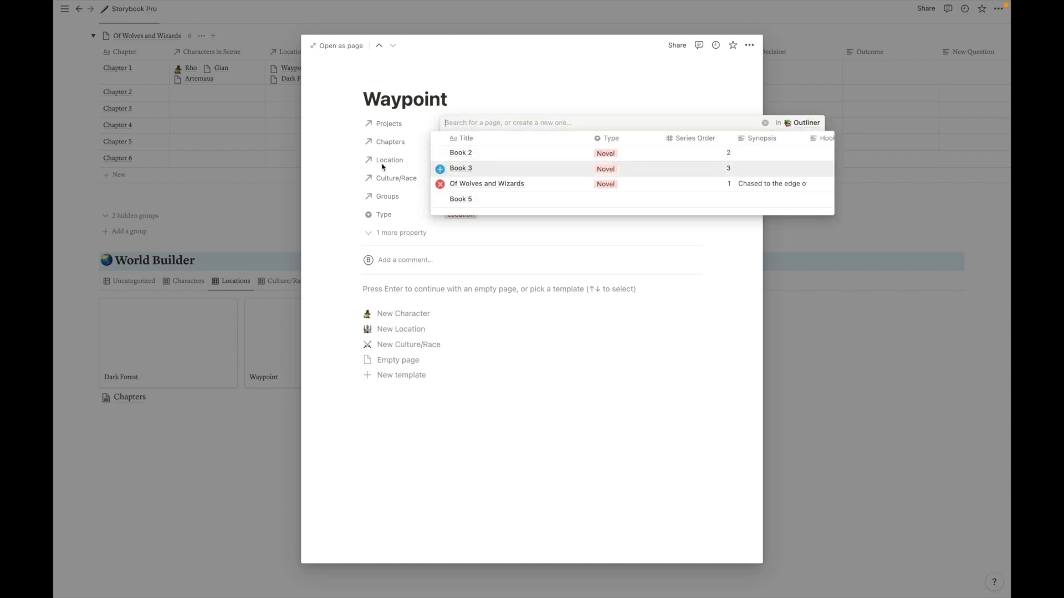
pyautogui.click(347, 176)
pyautogui.click(460, 145)
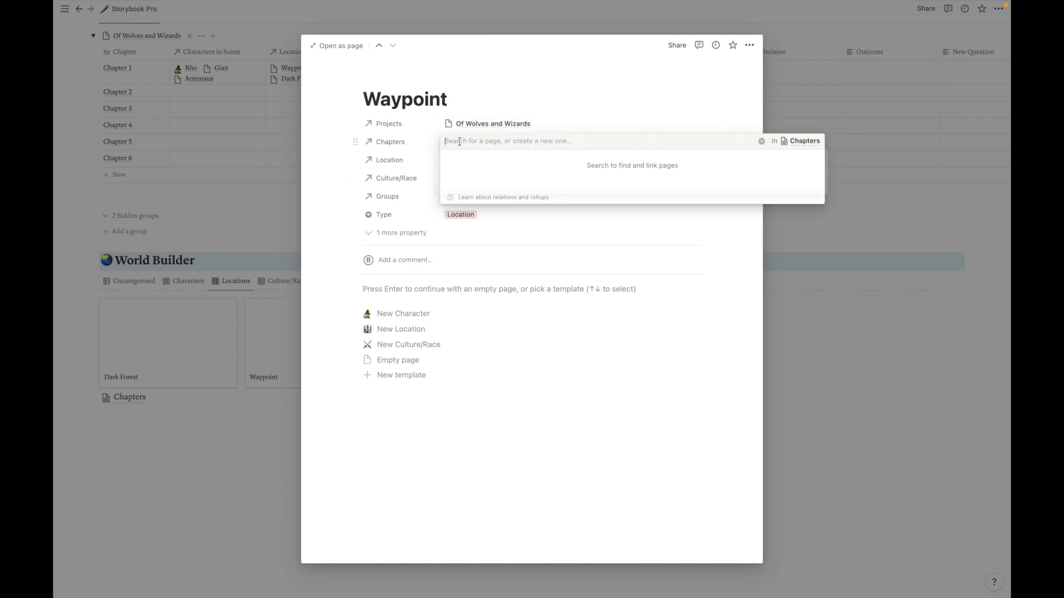
pyautogui.click(308, 217)
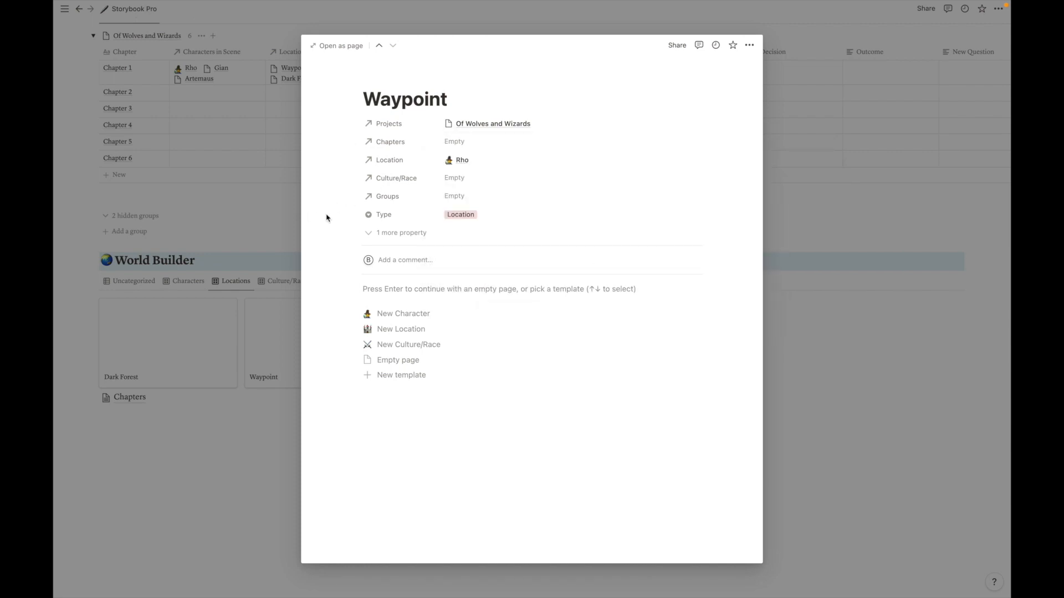
# - Rename the Location property that holds Rho on the Waypoint page to "Characters"
pyautogui.click(413, 161)
pyautogui.write('Characters')
pyautogui.press('Return')
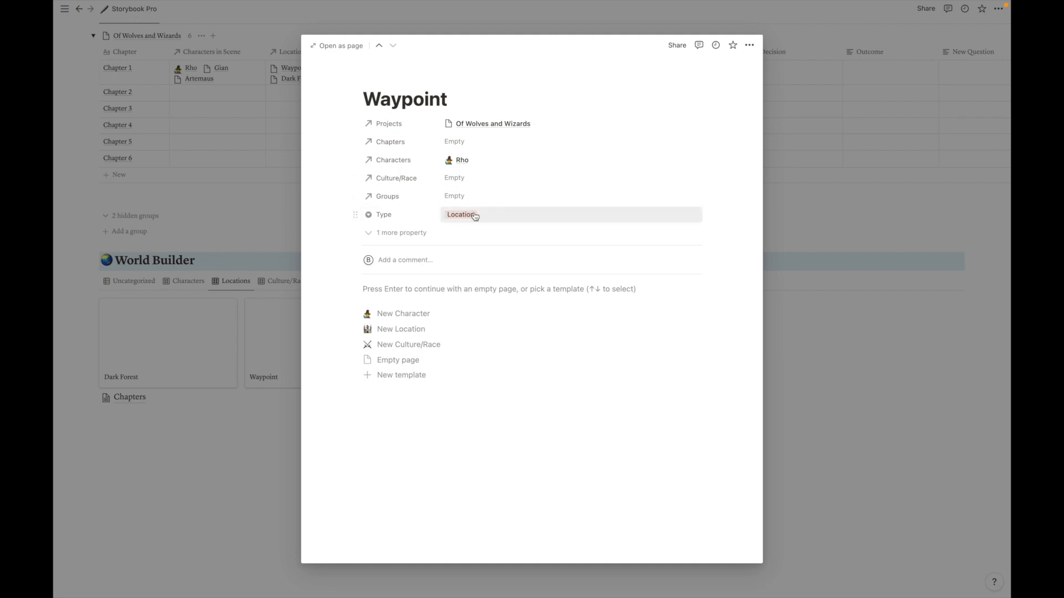
# - Apply the New Location template to the Waypoint page and look through its sections from Basics to Economy
pyautogui.click(408, 331)
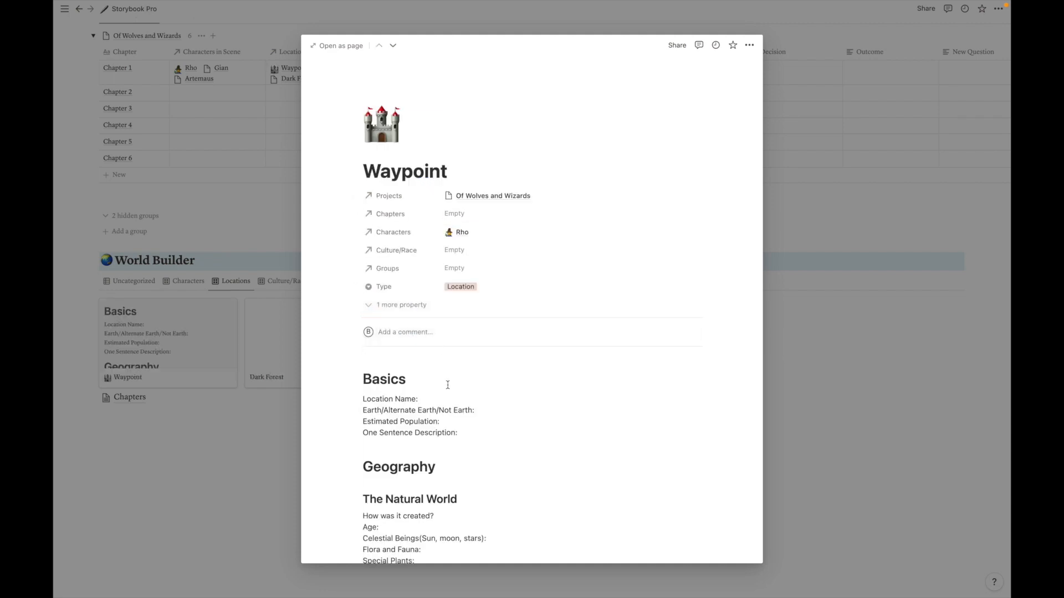
pyautogui.scroll(-5, 483, 380)
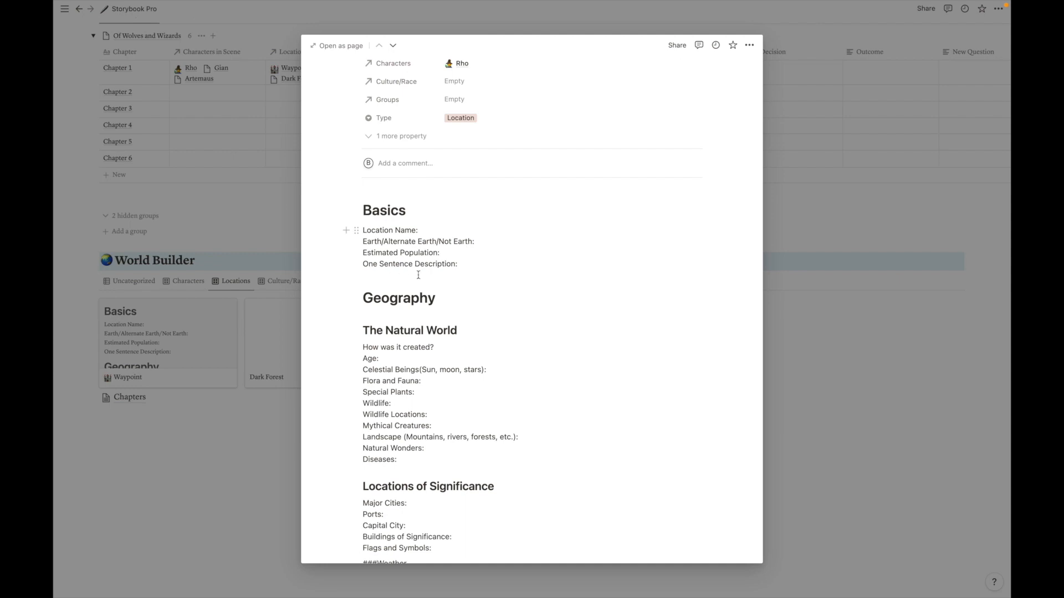
pyautogui.scroll(-14, 453, 332)
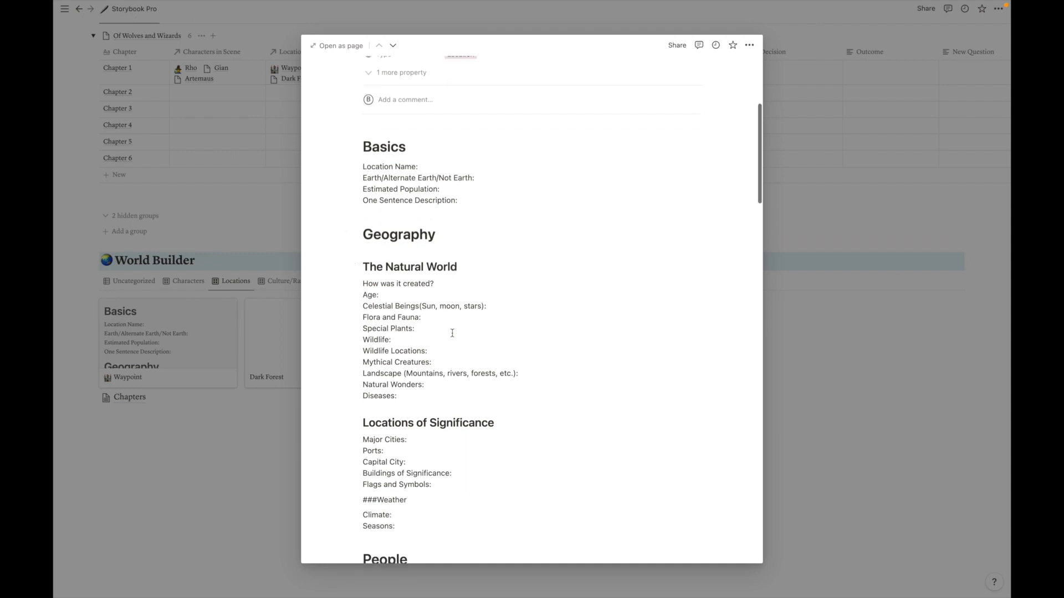
pyautogui.scroll(-9, 453, 332)
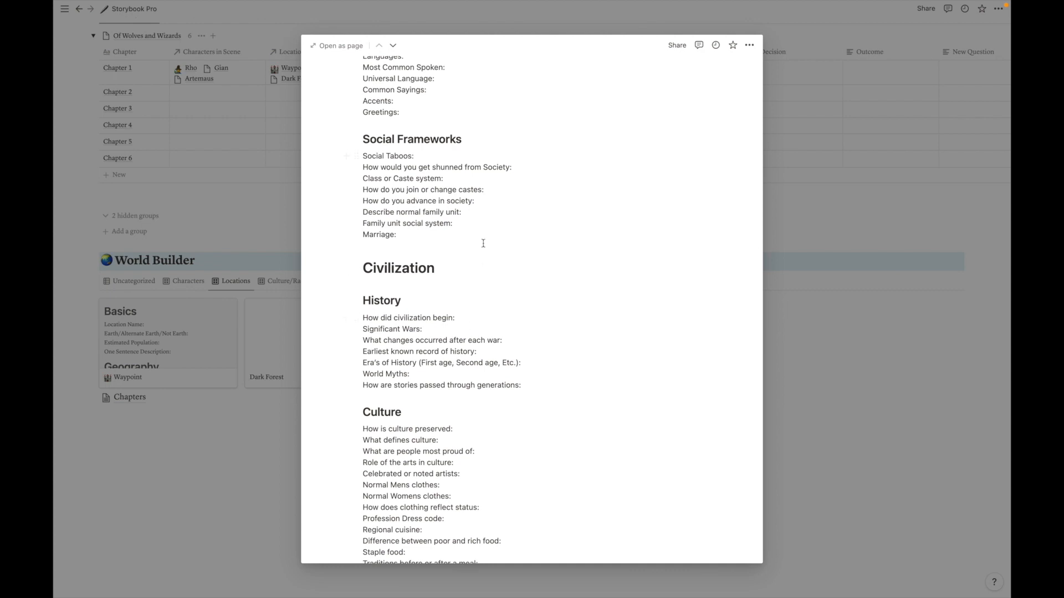
pyautogui.scroll(-18, 483, 243)
pyautogui.scroll(-5, 518, 204)
pyautogui.scroll(-2, 509, 248)
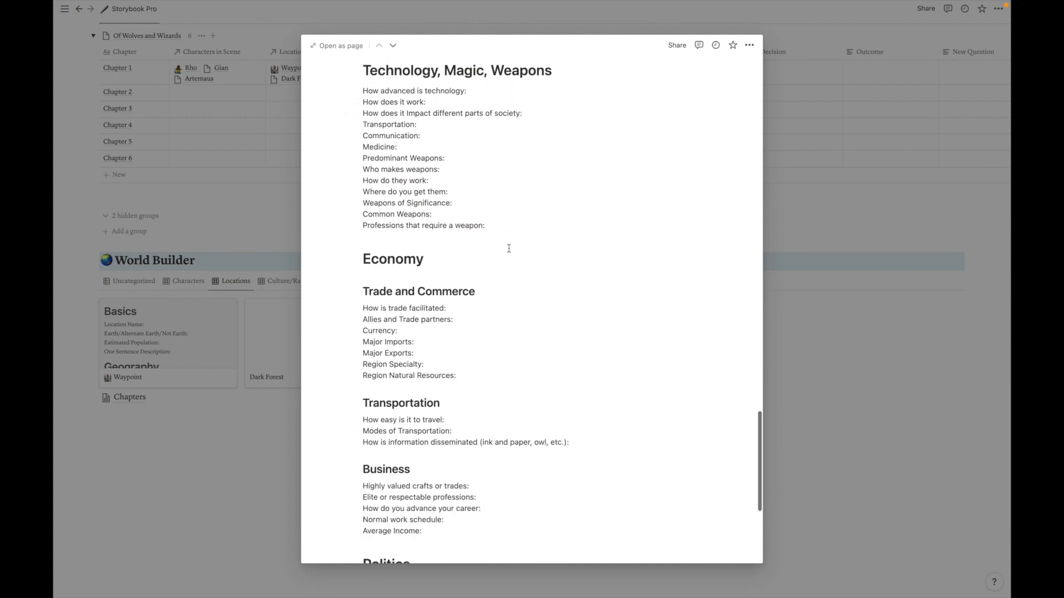
pyautogui.scroll(-1, 508, 248)
pyautogui.click(244, 292)
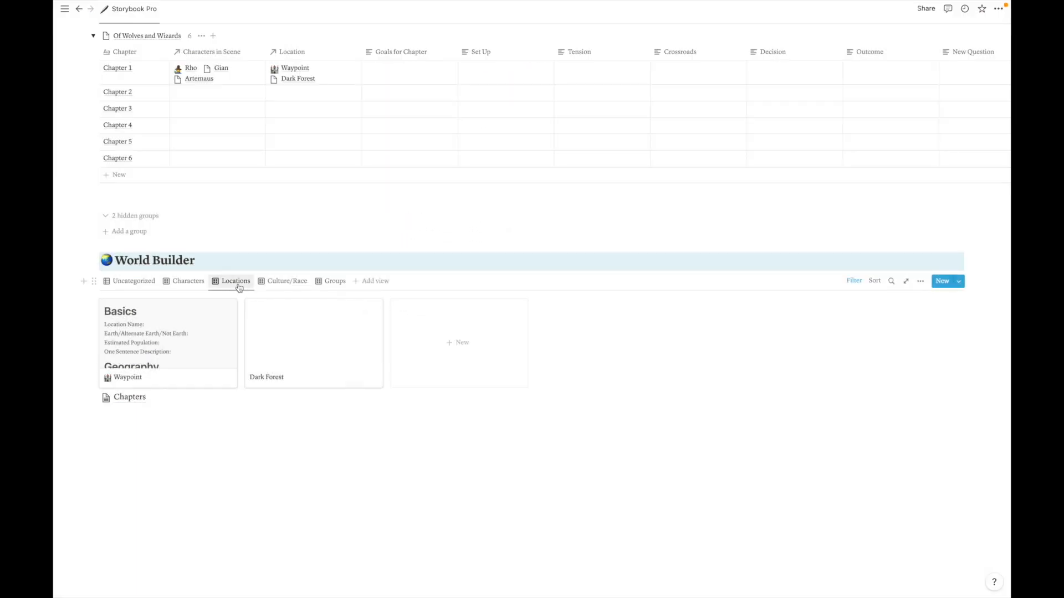
# - Categorize the uncategorized World Builder entries, setting Guards of Waypoint's type to group and High People's type to culture/race
pyautogui.click(306, 282)
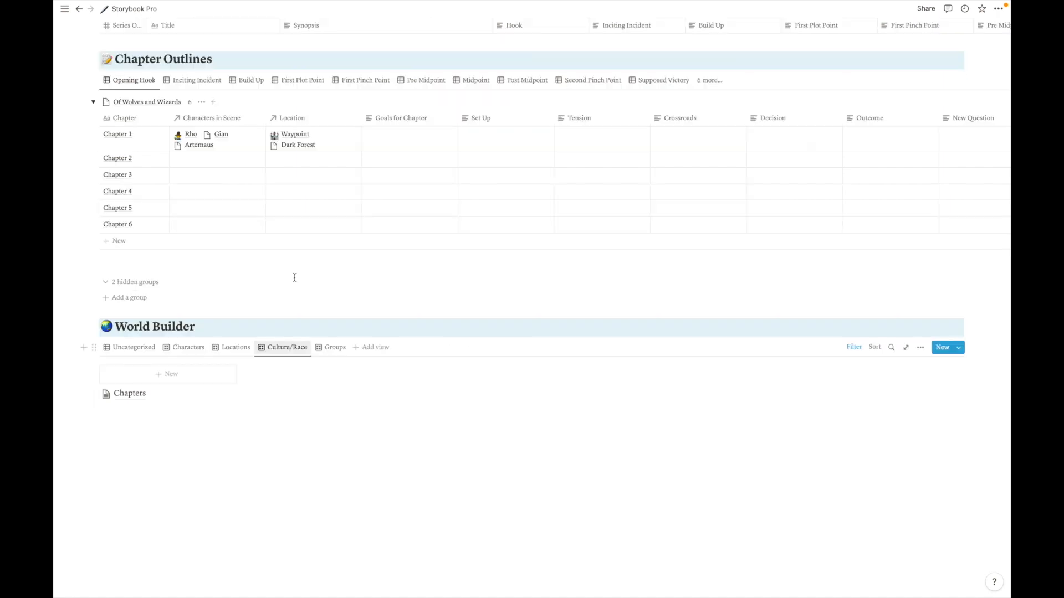
pyautogui.click(111, 350)
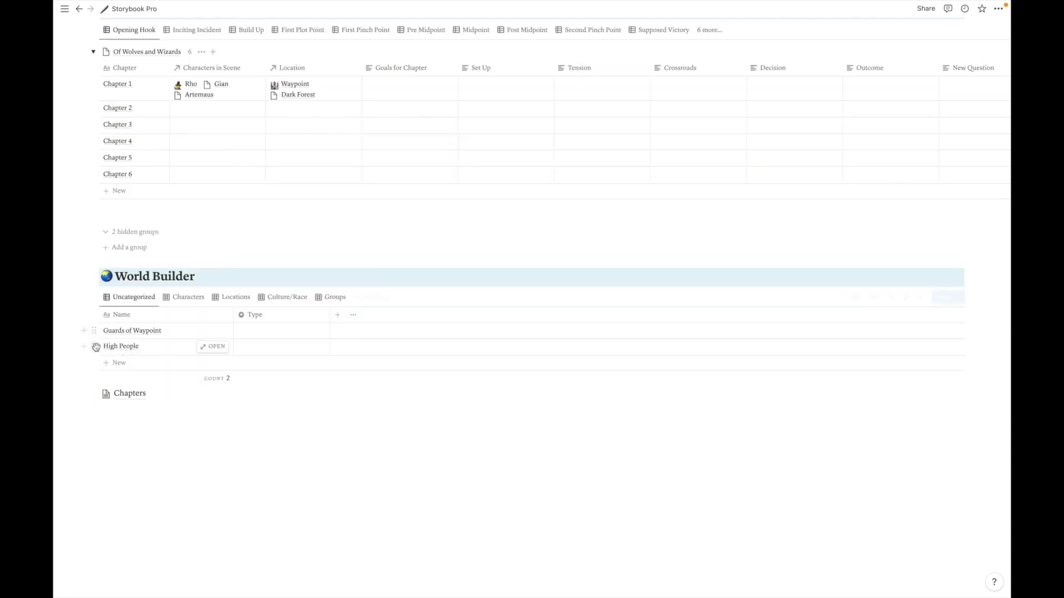
pyautogui.click(287, 331)
pyautogui.click(291, 362)
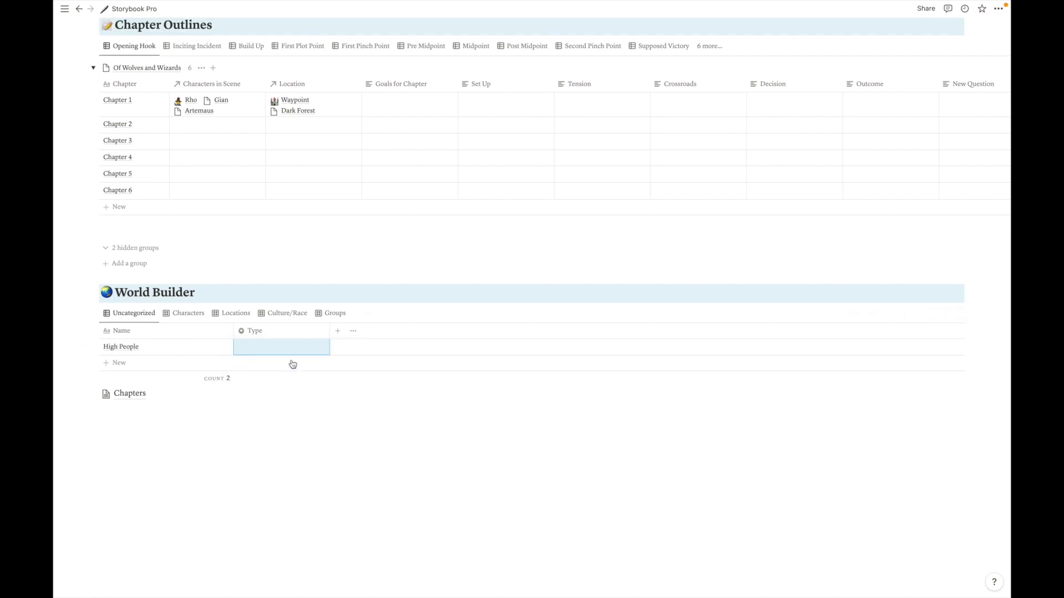
pyautogui.click(261, 347)
pyautogui.click(297, 400)
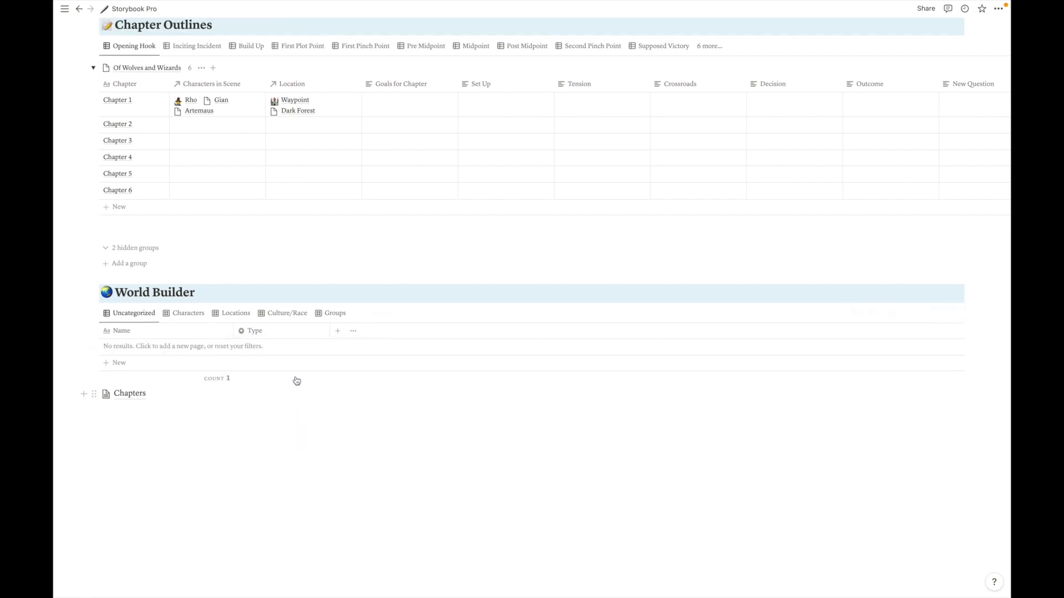
# - Check the World Builder's Culture/Race and Groups views for the newly categorized entries, and return to the Uncategorized view
pyautogui.click(293, 313)
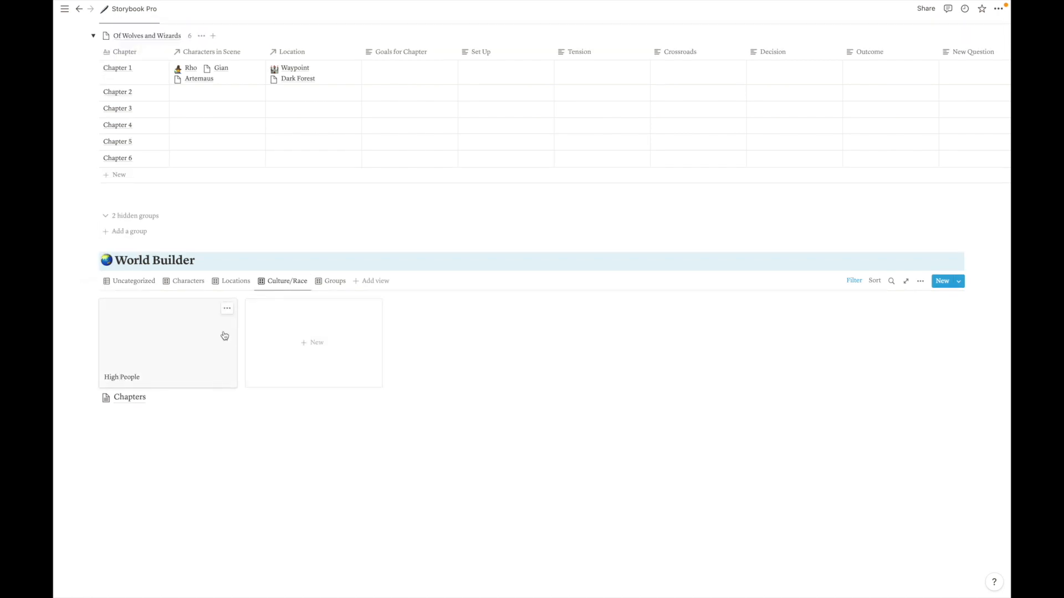
pyautogui.click(324, 282)
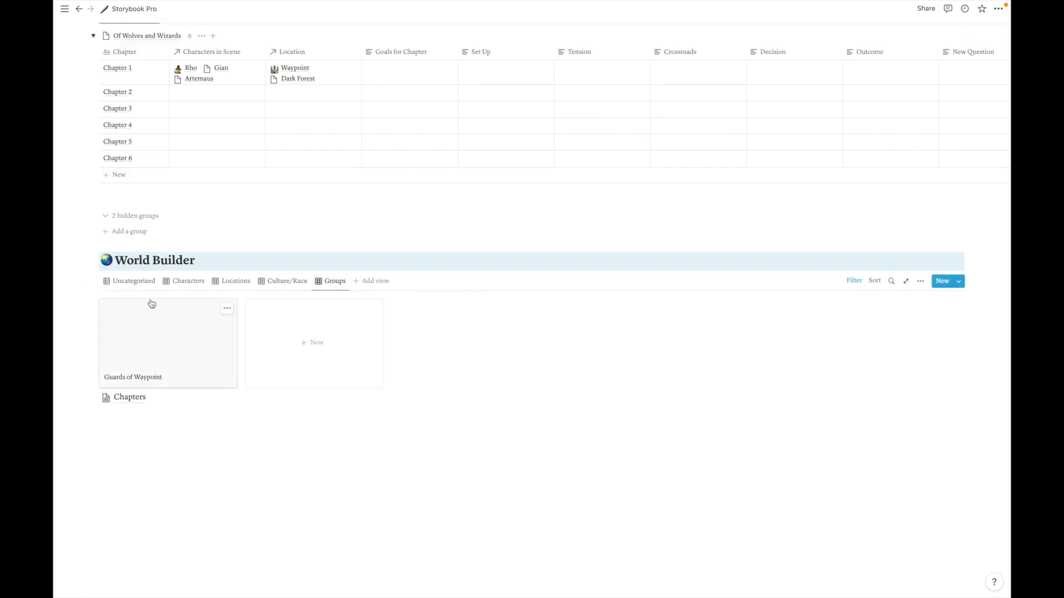
pyautogui.click(137, 283)
pyautogui.scroll(5, 286, 428)
pyautogui.scroll(-5, 285, 431)
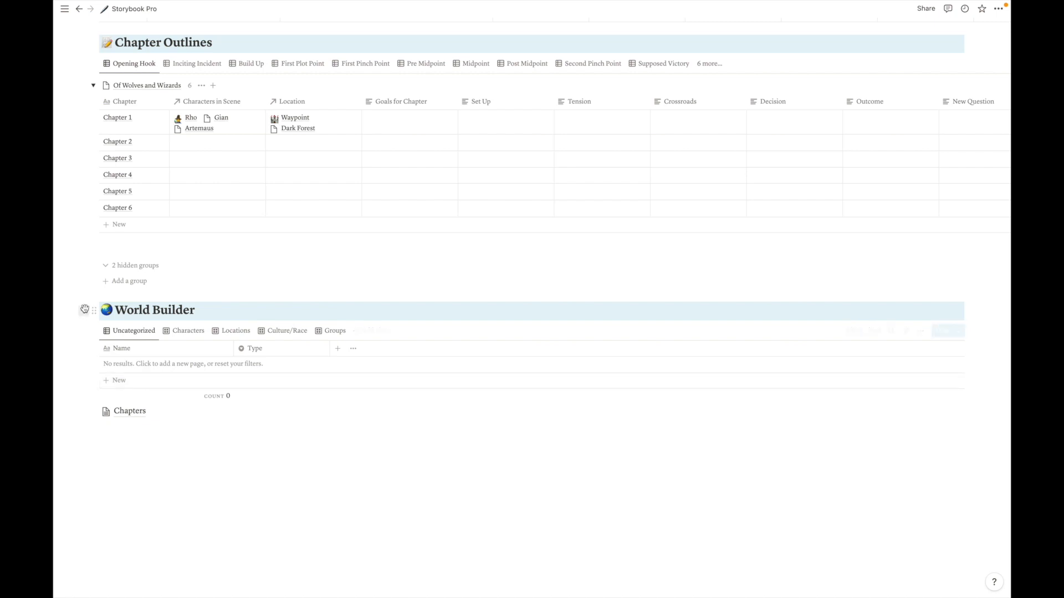
pyautogui.scroll(5, 262, 448)
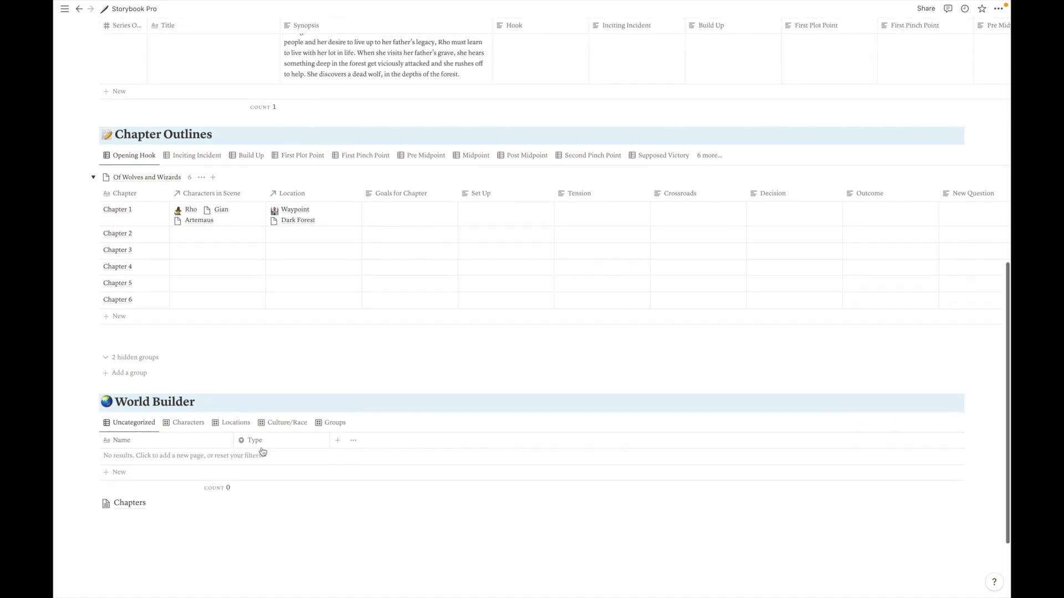